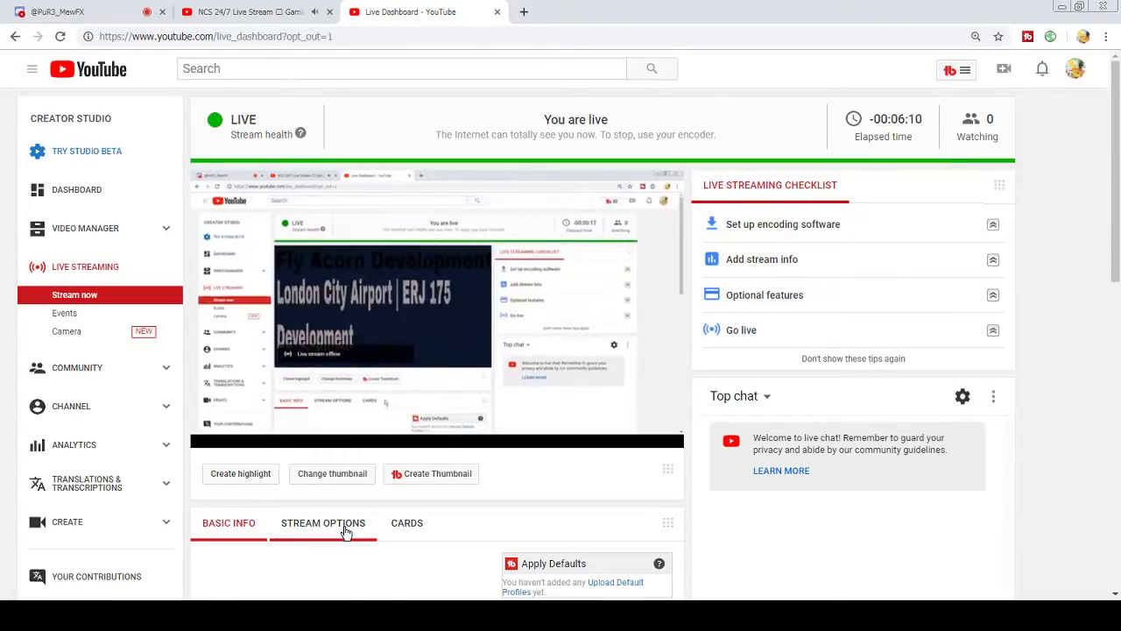
Step: Switch from the live streaming dashboard to the ERJ 175 place in Roblox Studio
{"action": "scroll", "coordinate": [425, 588], "scroll_direction": "down", "scroll_amount": 1}
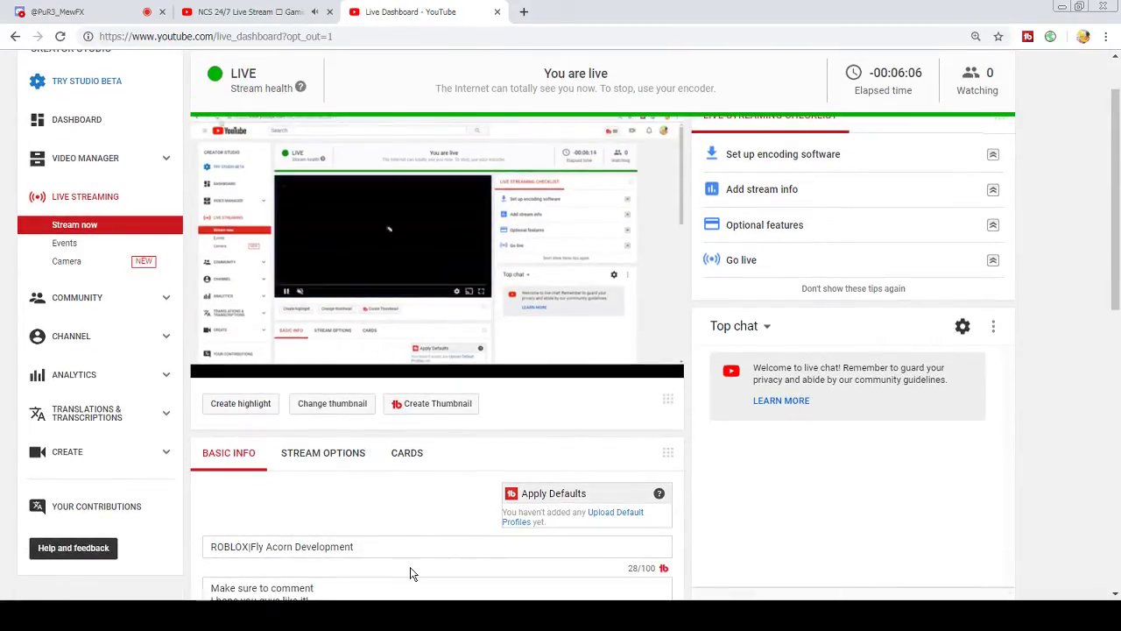
{"action": "key", "text": "alt+Tab"}
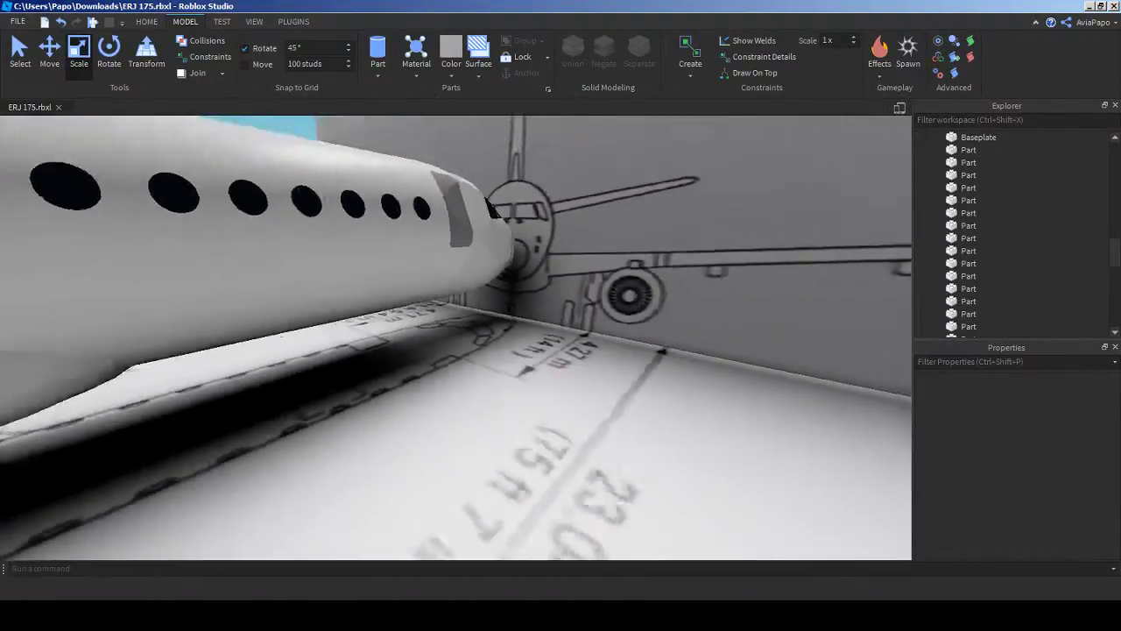
Step: Place a cylinder part on the blueprint floor near the nose gear outline and rotate it 90° about the vertical axis
{"action": "key", "text": "w"}
{"action": "right_click_drag", "start_coordinate": [455, 337], "coordinate": [420, 389]}
{"action": "key", "text": "s"}
{"action": "key", "text": "s"}
{"action": "key", "text": "w"}
{"action": "key", "text": "s"}
{"action": "key", "text": "a"}
{"action": "key", "text": "s"}
{"action": "key", "text": "w"}
{"action": "key", "text": "s"}
{"action": "key", "text": "s"}
{"action": "right_click_drag", "start_coordinate": [499, 405], "coordinate": [271, 399]}
{"action": "key", "text": "w"}
{"action": "key", "text": "s"}
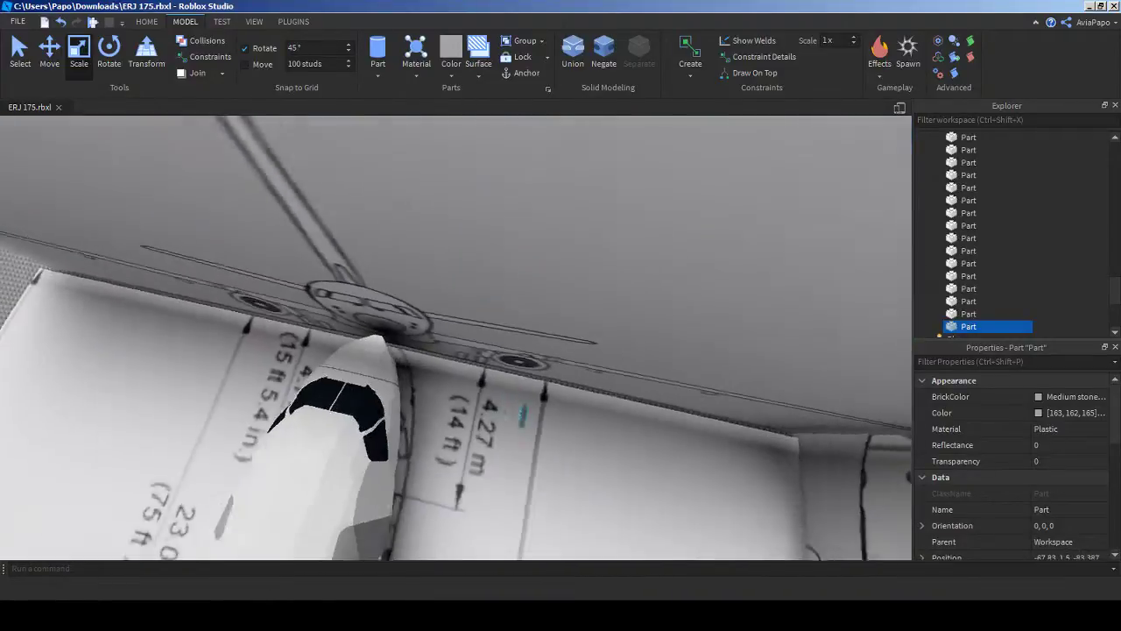
{"action": "key", "text": "f"}
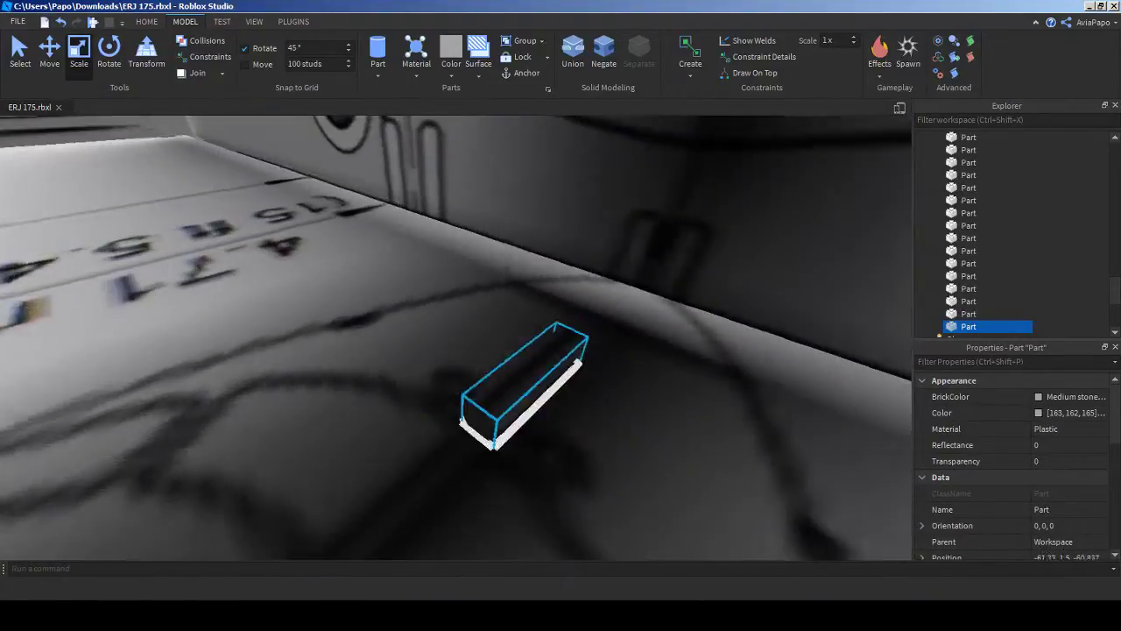
{"action": "key", "text": "ctrl+r"}
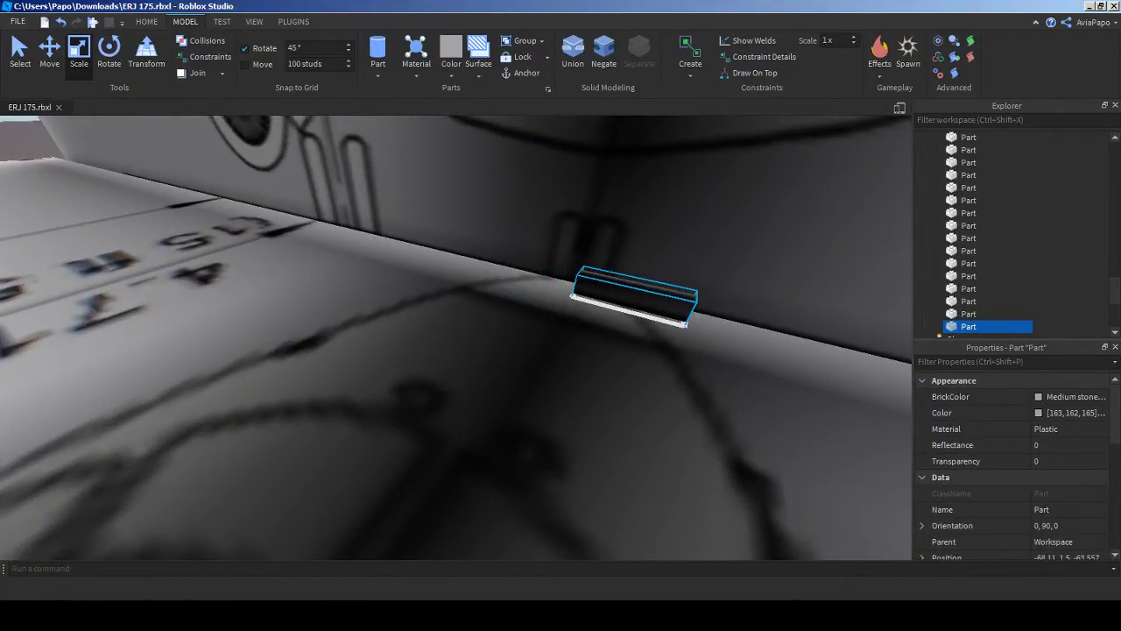
Step: Scale the cylinder's length, height and depth into a disc the size of the nose wheel drawn on the blueprint wall
{"action": "right_click_drag", "start_coordinate": [561, 303], "coordinate": [644, 303]}
{"action": "scroll", "coordinate": [555, 303], "scroll_direction": "up", "scroll_amount": 4}
{"action": "left_click_drag", "start_coordinate": [711, 303], "coordinate": [609, 300]}
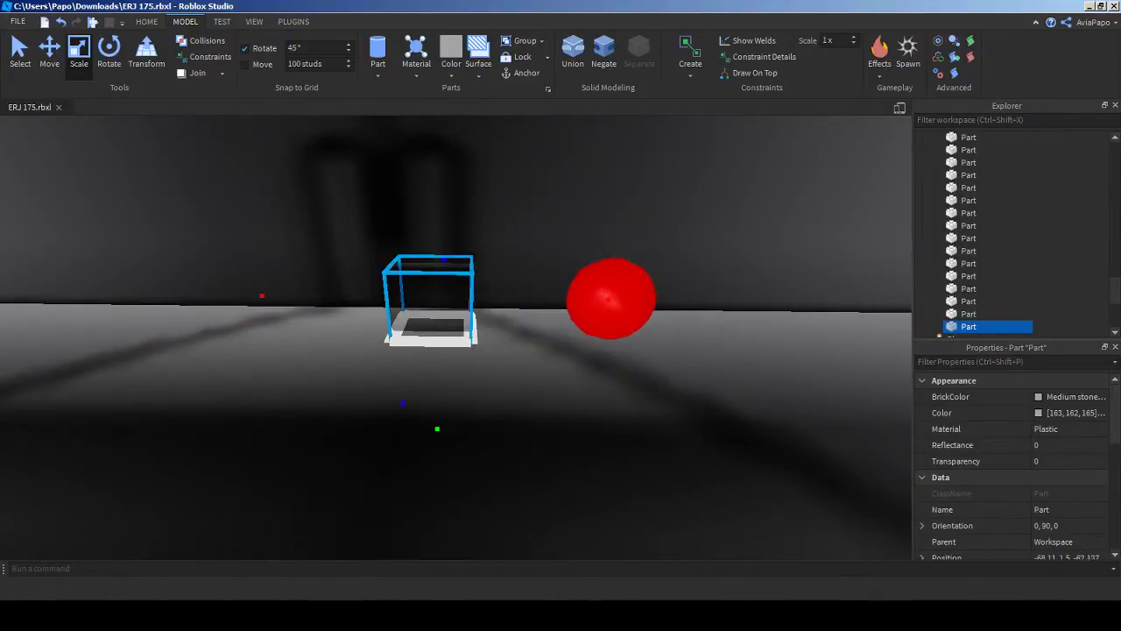
{"action": "right_click_drag", "start_coordinate": [429, 302], "coordinate": [399, 262]}
{"action": "left_click_drag", "start_coordinate": [468, 208], "coordinate": [470, 135]}
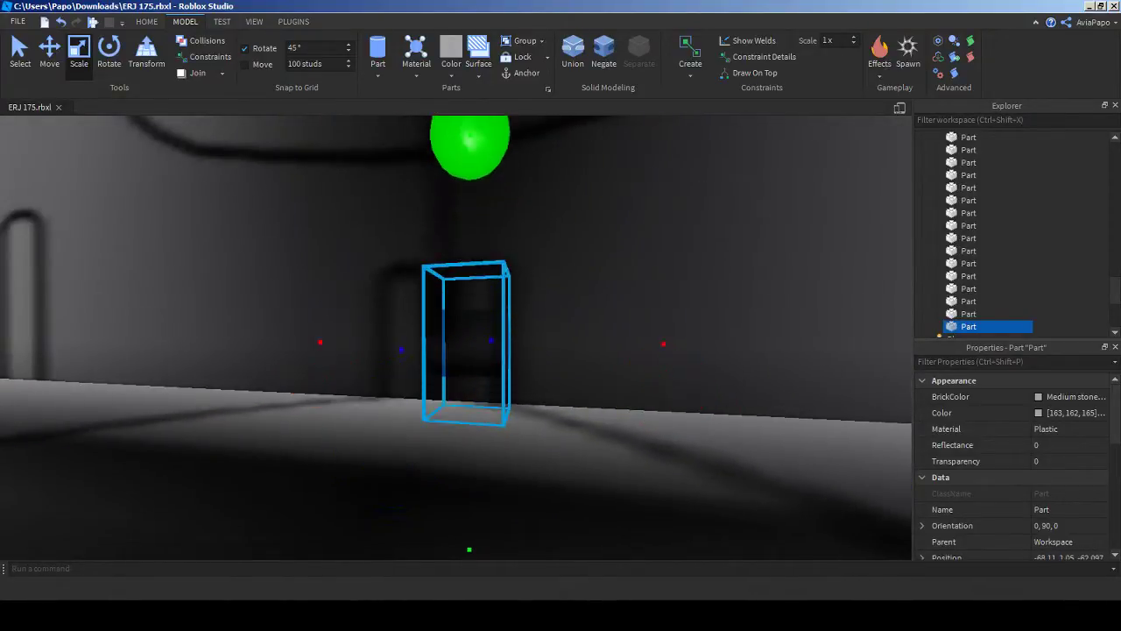
{"action": "right_click_drag", "start_coordinate": [469, 144], "coordinate": [328, 145]}
{"action": "left_click_drag", "start_coordinate": [370, 315], "coordinate": [304, 313]}
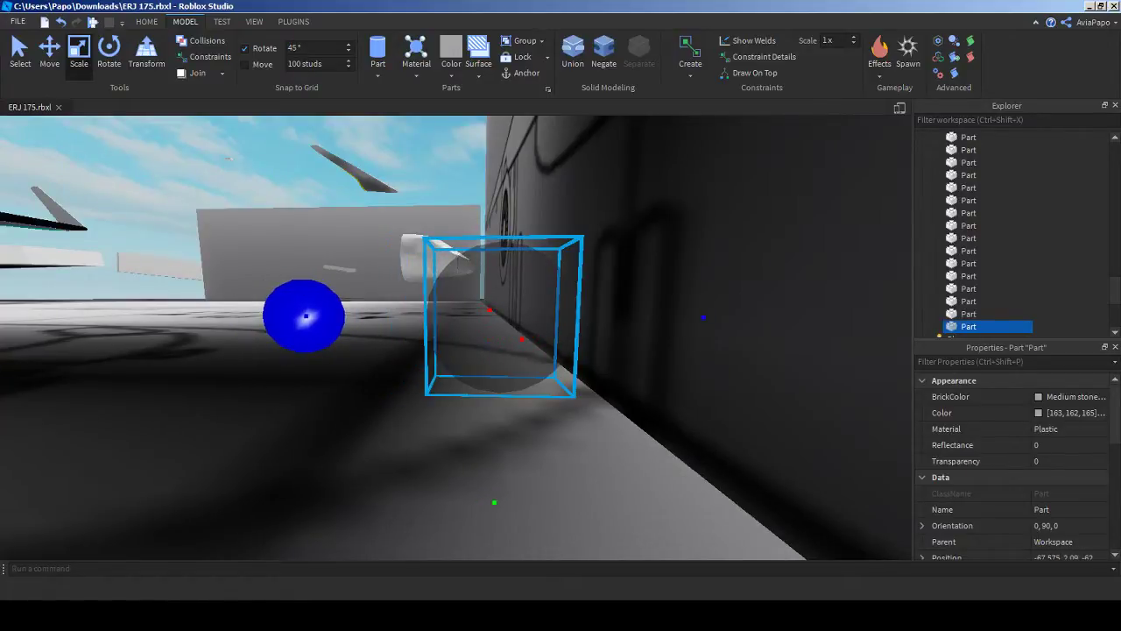
Step: Move the disc back against the blueprint wall and align it sideways with the nose wheel outline
{"action": "right_click_drag", "start_coordinate": [304, 313], "coordinate": [521, 381]}
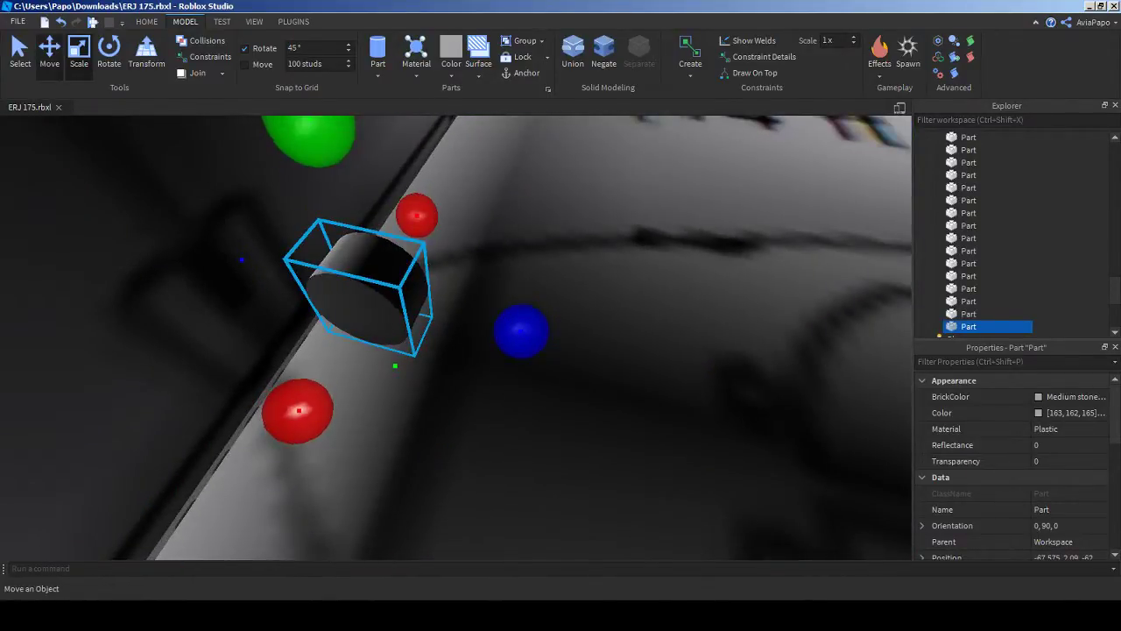
{"action": "left_click", "coordinate": [49, 53]}
{"action": "left_click_drag", "start_coordinate": [574, 341], "coordinate": [456, 314]}
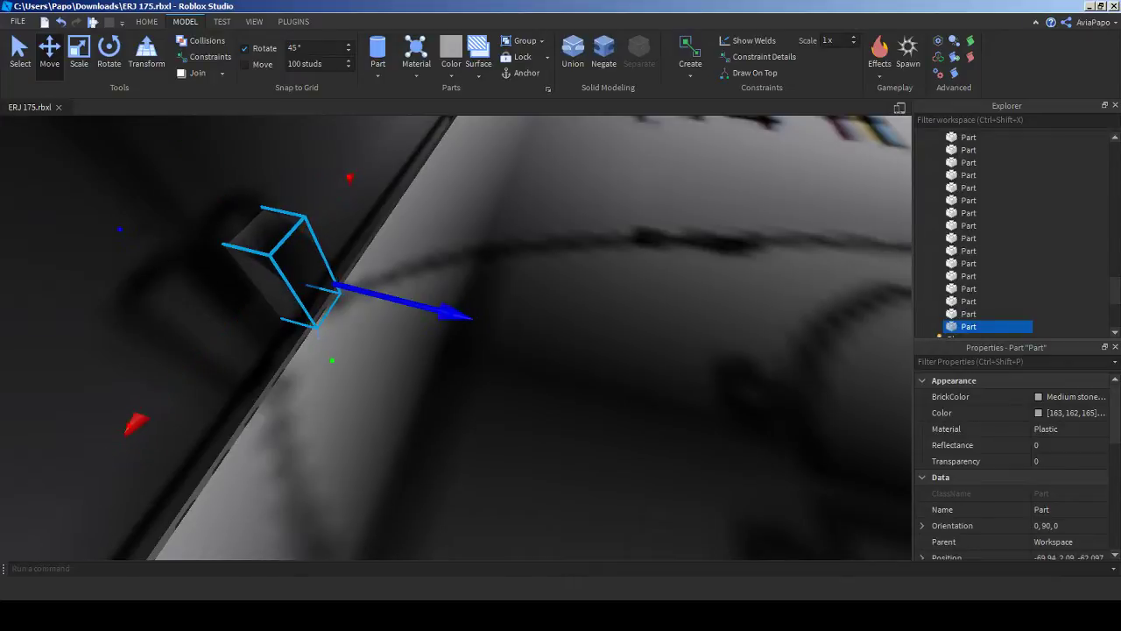
{"action": "right_click_drag", "start_coordinate": [456, 313], "coordinate": [302, 245]}
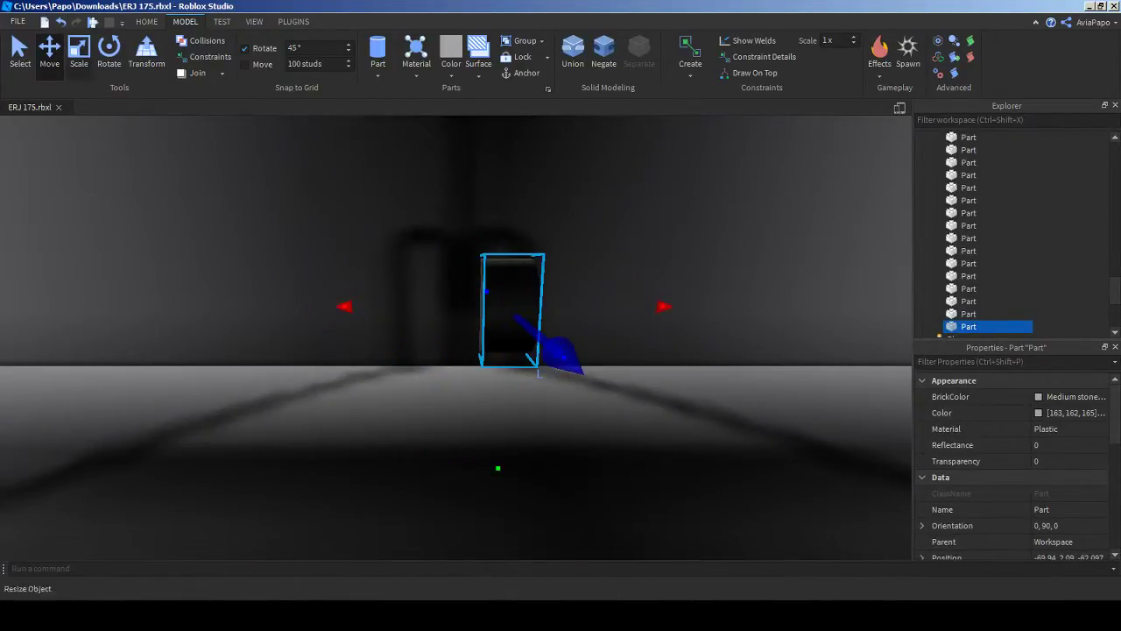
{"action": "key", "text": "d"}
{"action": "left_click_drag", "start_coordinate": [653, 306], "coordinate": [654, 307]}
{"action": "key", "text": "d"}
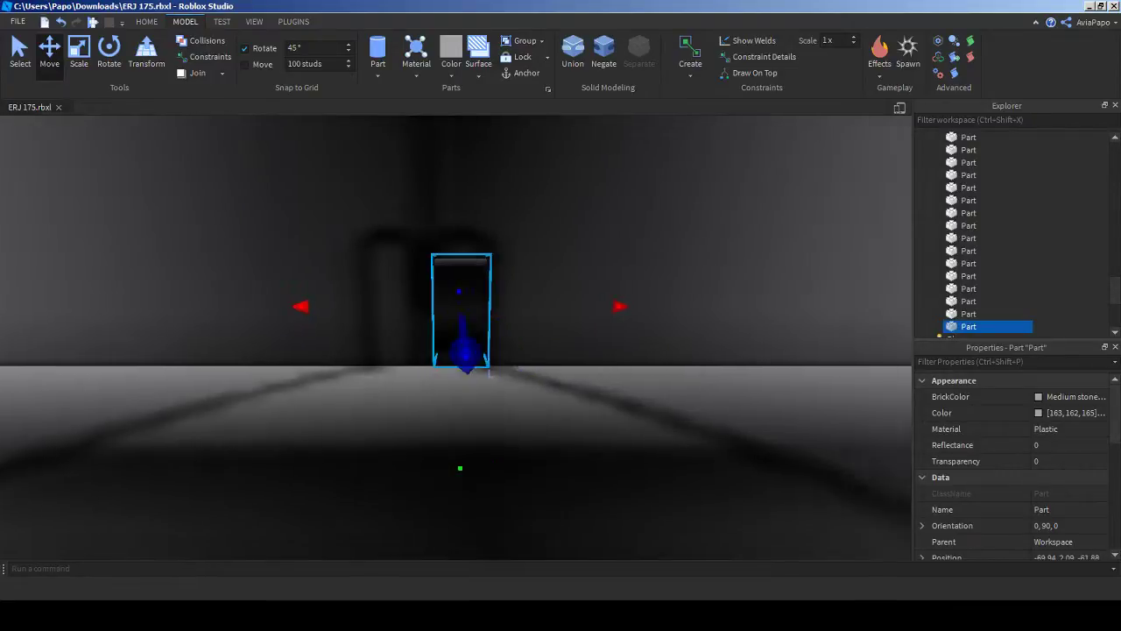
{"action": "right_click_drag", "start_coordinate": [654, 307], "coordinate": [613, 306]}
Step: Scale the disc's height to about 2.66 studs to match the wheel outline
{"action": "key", "text": "ctrl+3"}
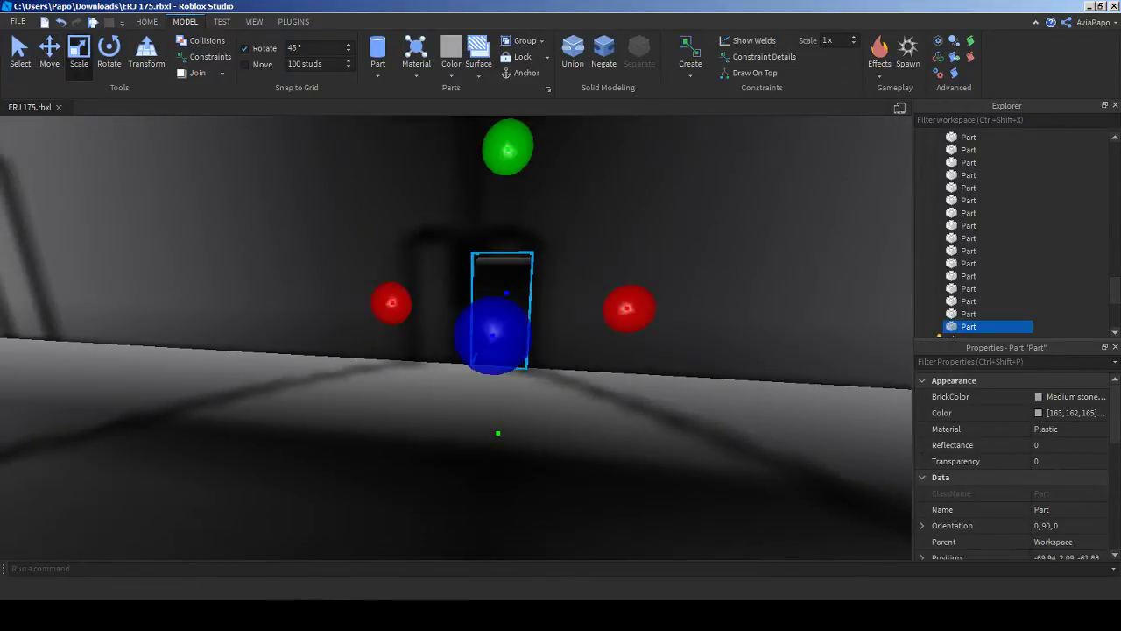
{"action": "left_click_drag", "start_coordinate": [508, 149], "coordinate": [508, 128]}
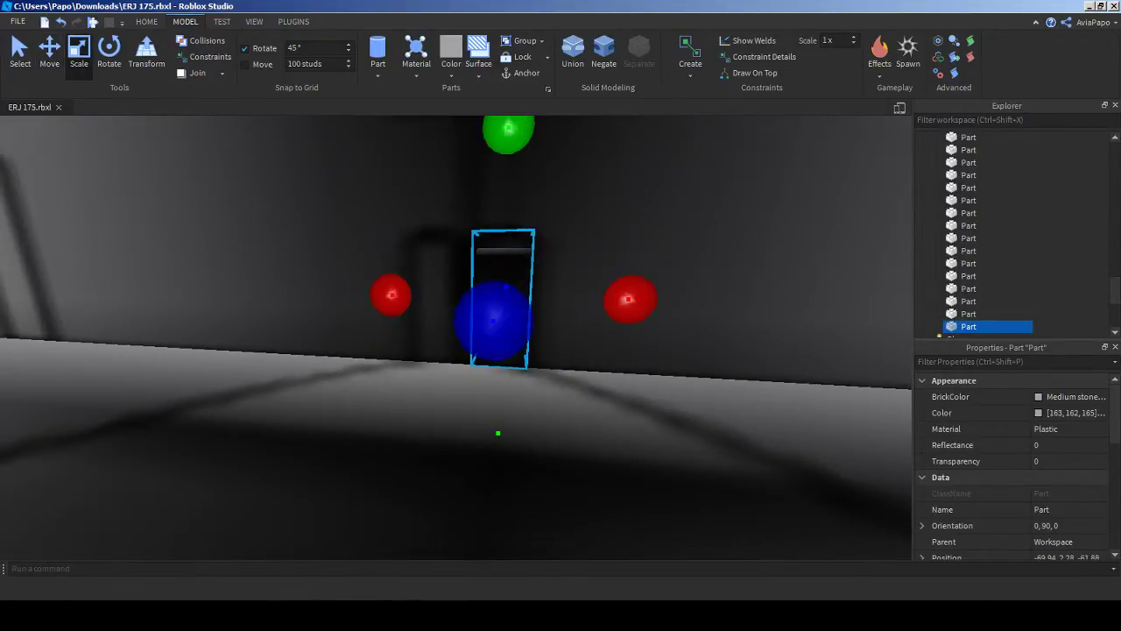
{"action": "left_click_drag", "start_coordinate": [497, 433], "coordinate": [497, 436]}
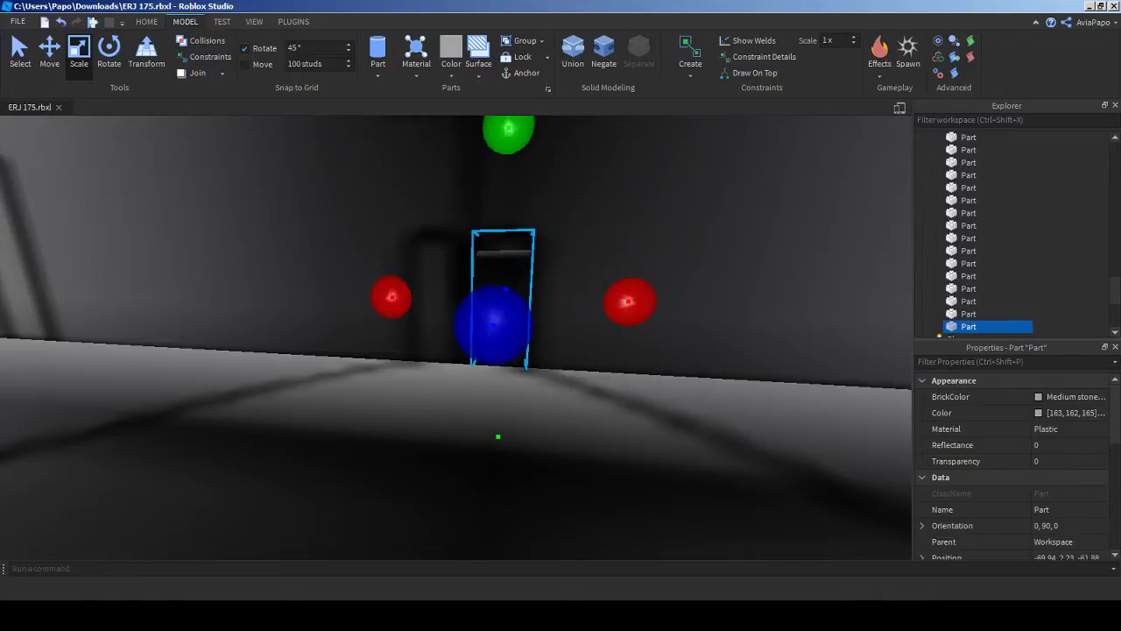
Step: Narrow the disc to 0.88 studs with the F3X Resize tool, using both directions and a 0.1 increment
{"action": "left_click", "coordinate": [293, 22]}
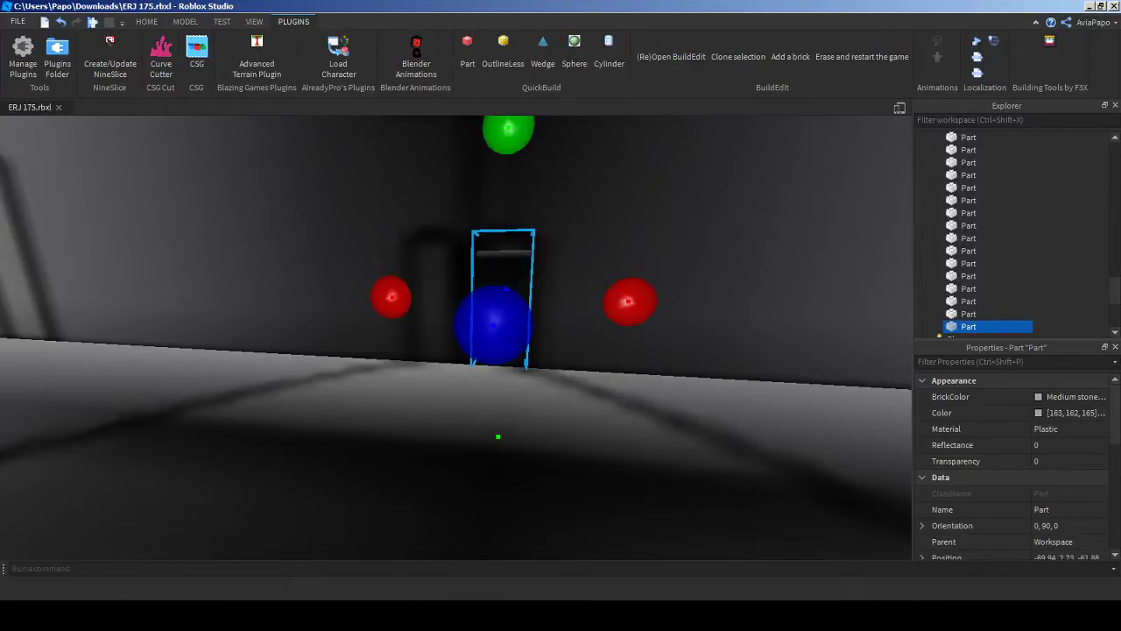
{"action": "left_click", "coordinate": [1049, 42]}
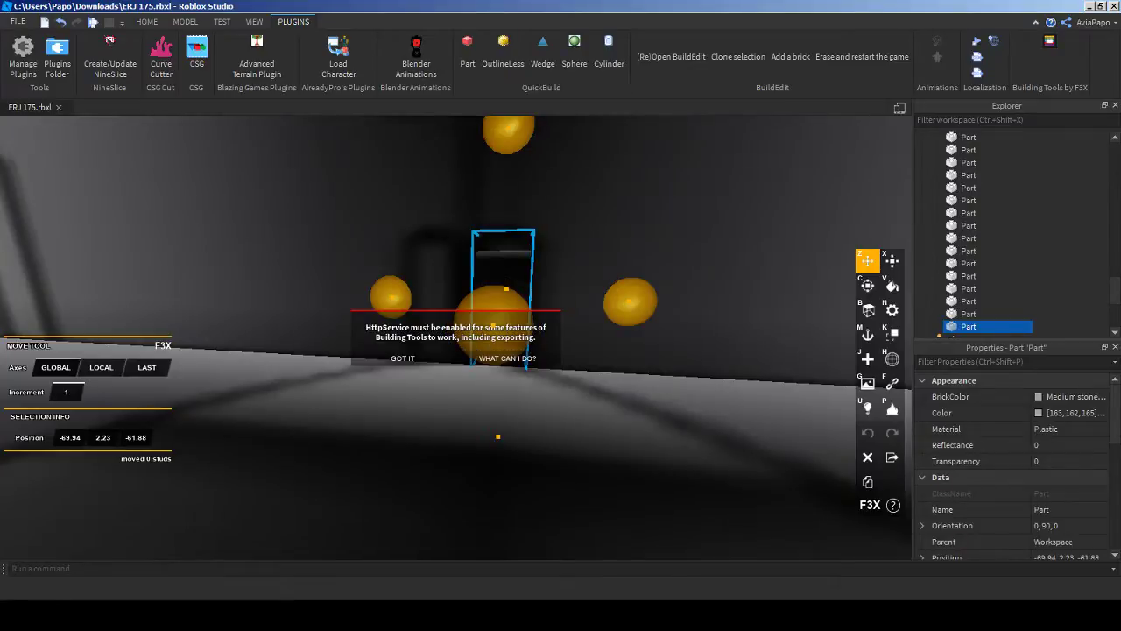
{"action": "left_click", "coordinate": [400, 357]}
{"action": "key", "text": "d"}
{"action": "right_click_drag", "start_coordinate": [498, 333], "coordinate": [412, 359]}
{"action": "left_click", "coordinate": [892, 261]}
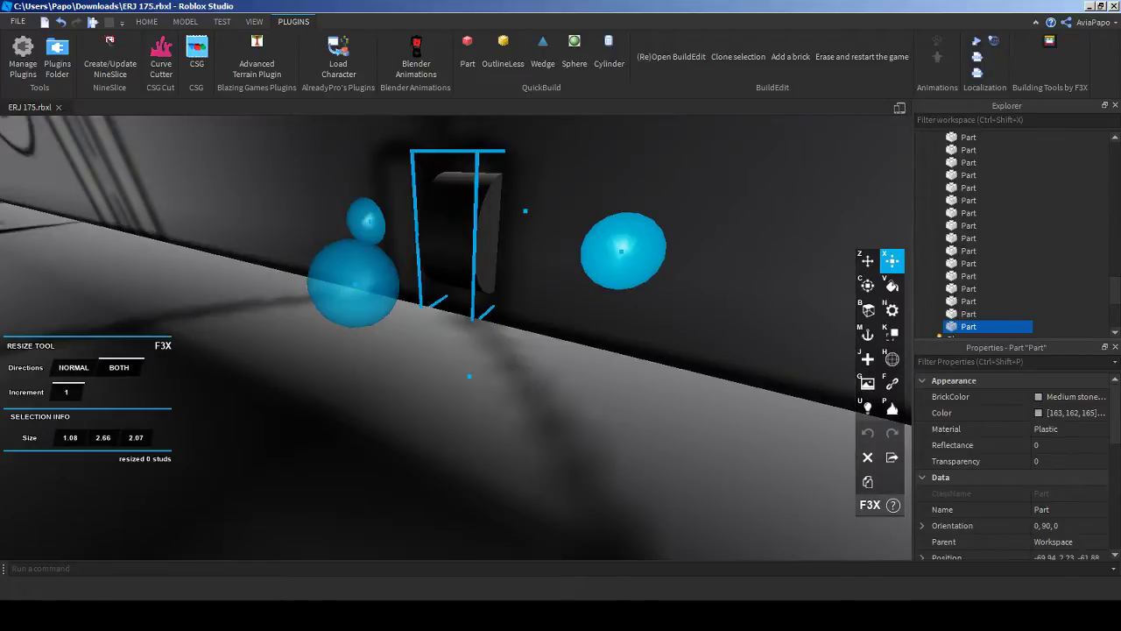
{"action": "left_click", "coordinate": [622, 251]}
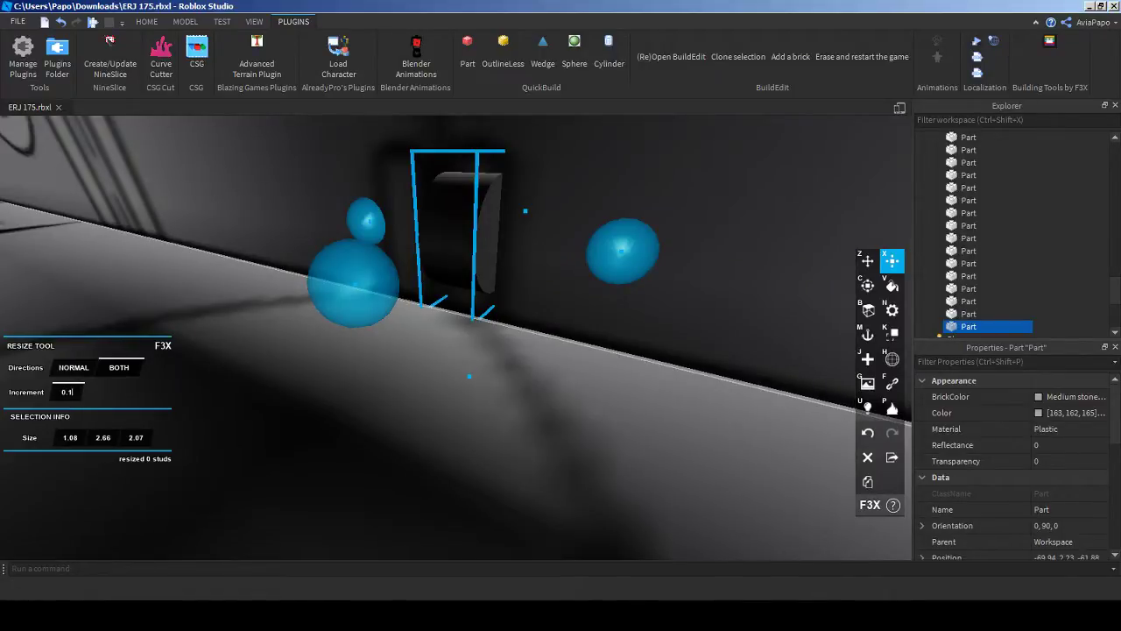
{"action": "mouse_move", "coordinate": [622, 251]}
{"action": "left_mouse_down"}
{"action": "mouse_move", "coordinate": [594, 248]}
{"action": "mouse_move", "coordinate": [614, 251]}
{"action": "left_mouse_up"}
{"action": "key", "text": "a"}
{"action": "right_click_drag", "start_coordinate": [614, 251], "coordinate": [682, 233]}
{"action": "key", "text": "d"}
{"action": "key", "text": "a"}
{"action": "key", "text": "d"}
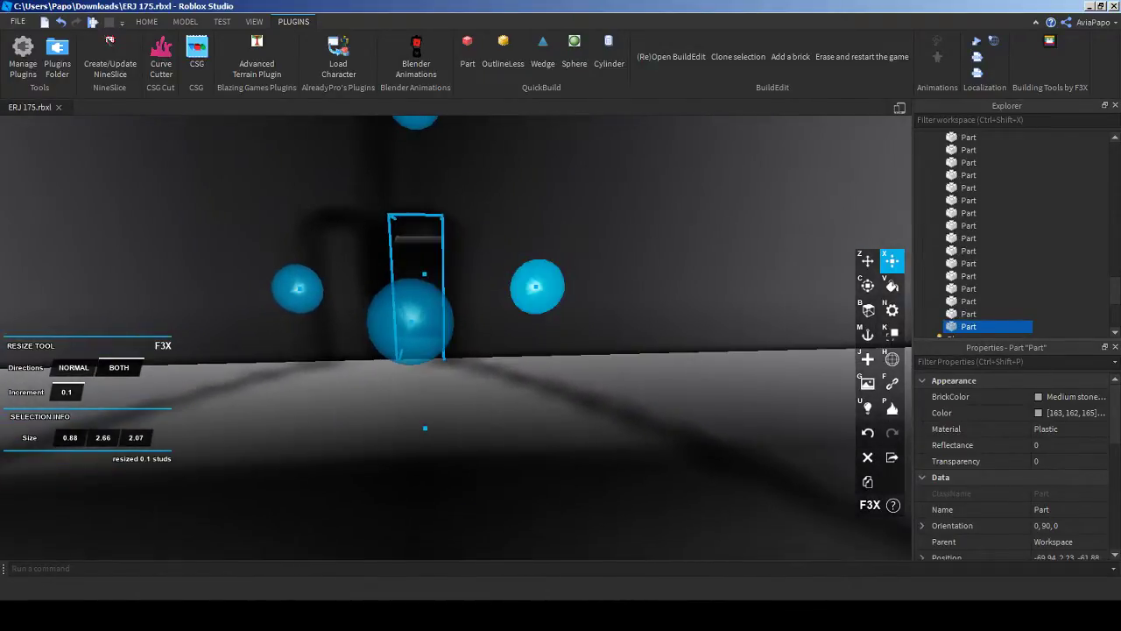
Step: Move the disc out from the blueprint wall to about -65.03 on the X axis
{"action": "key", "text": "d"}
{"action": "right_click_drag", "start_coordinate": [537, 286], "coordinate": [459, 283]}
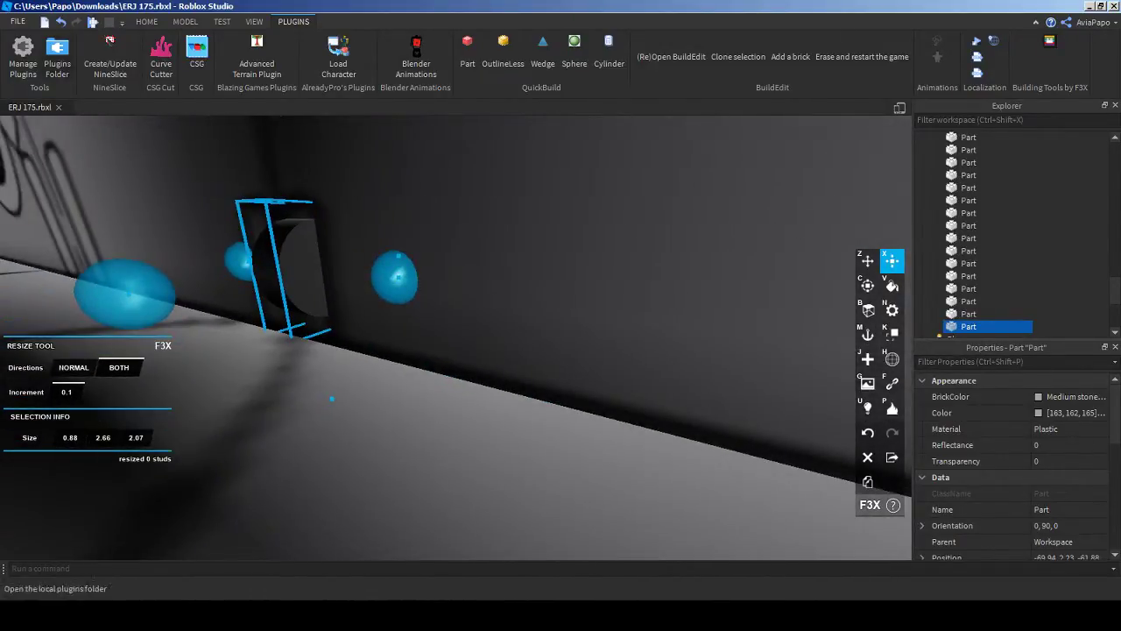
{"action": "left_click", "coordinate": [185, 21]}
{"action": "left_click", "coordinate": [49, 53]}
{"action": "right_click_drag", "start_coordinate": [365, 321], "coordinate": [346, 317]}
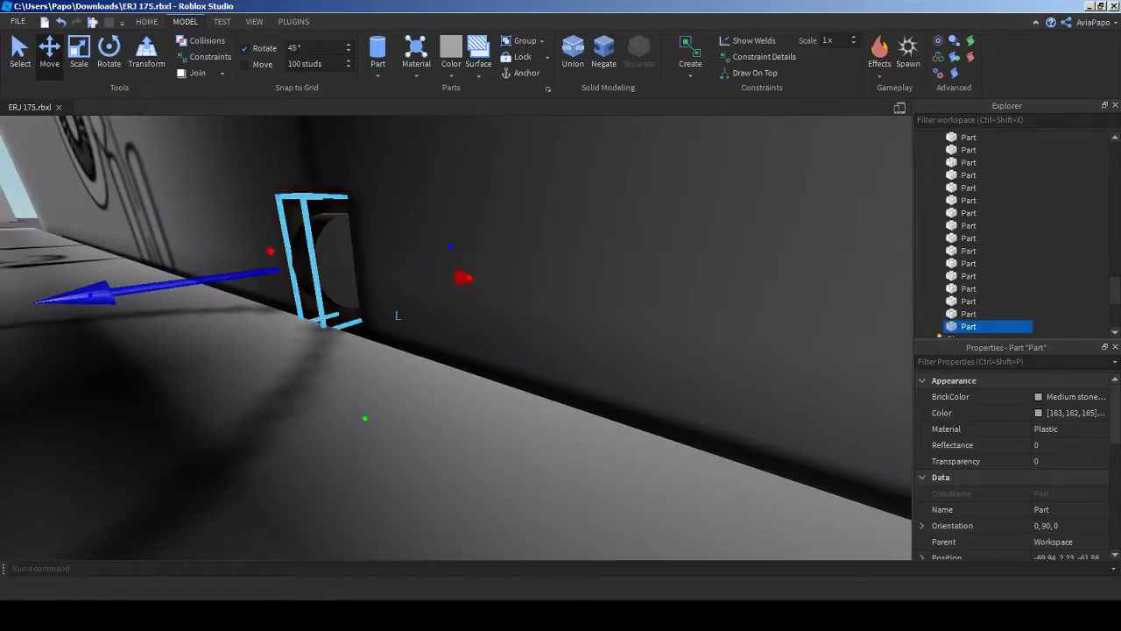
{"action": "left_click_drag", "start_coordinate": [157, 286], "coordinate": [119, 293]}
{"action": "right_click_drag", "start_coordinate": [346, 317], "coordinate": [337, 314]}
{"action": "left_click_drag", "start_coordinate": [96, 384], "coordinate": [52, 390]}
{"action": "key", "text": "d"}
{"action": "right_click_drag", "start_coordinate": [368, 333], "coordinate": [438, 338]}
{"action": "key", "text": "a"}
{"action": "scroll", "coordinate": [451, 324], "scroll_direction": "down", "scroll_amount": 2}
{"action": "scroll", "coordinate": [451, 298], "scroll_direction": "up", "scroll_amount": 2}
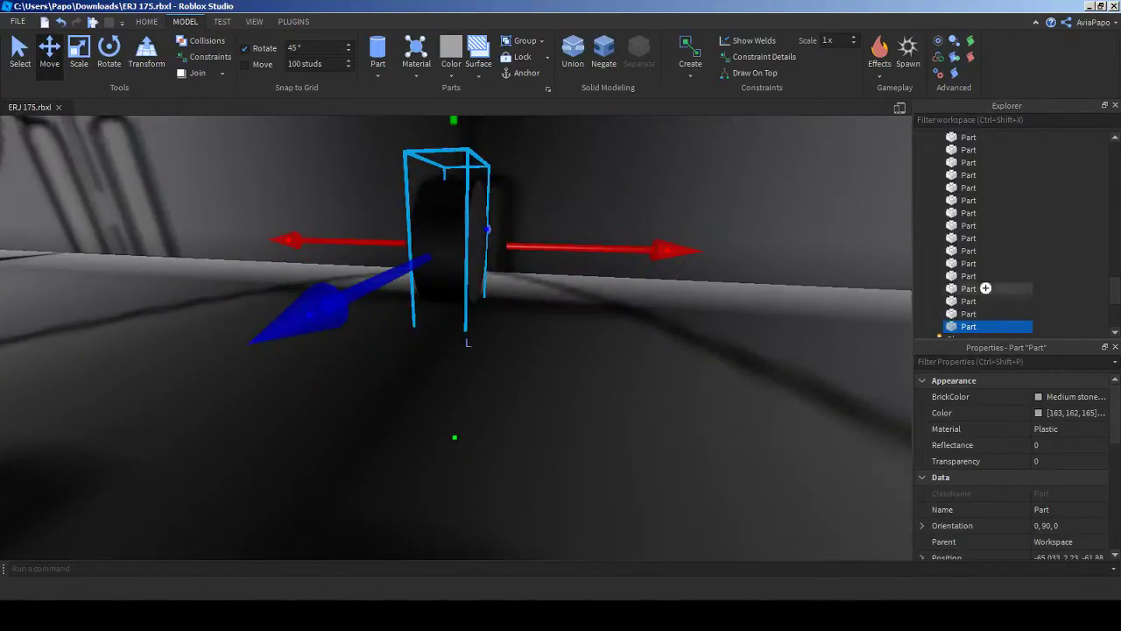
Step: Duplicate the disc, insert a SpecialMesh into the copy, and move the copy beside the original to Z -64
{"action": "scroll", "coordinate": [986, 263], "scroll_direction": "down", "scroll_amount": 4}
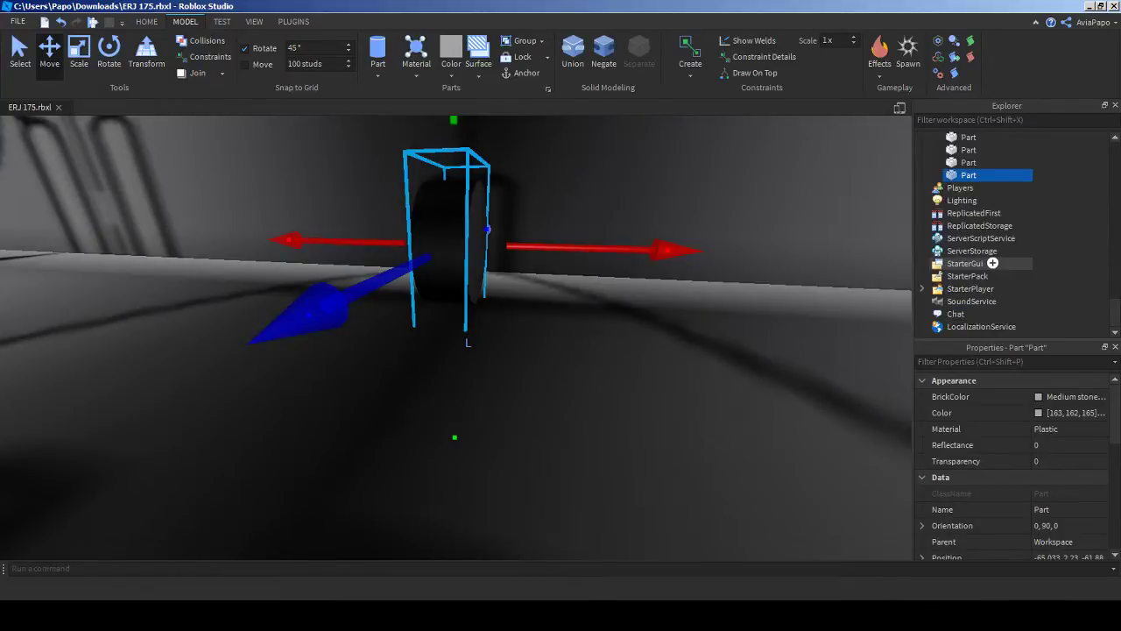
{"action": "key", "text": "ctrl+d"}
{"action": "right_click", "coordinate": [985, 187]}
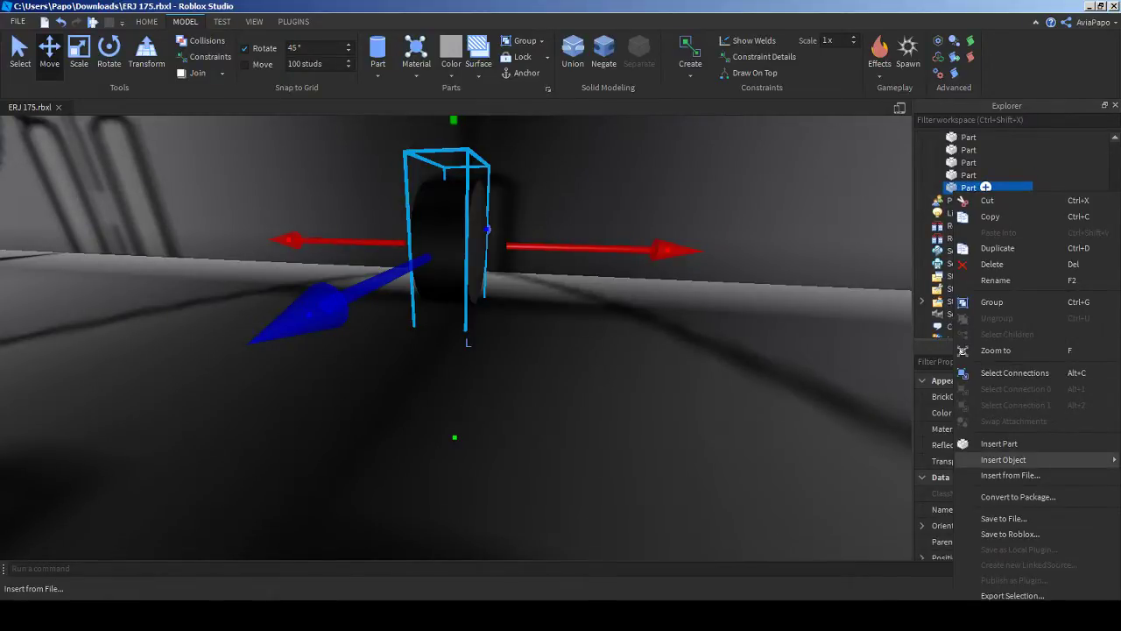
{"action": "mouse_move", "coordinate": [1007, 459]}
{"action": "left_click", "coordinate": [890, 235]}
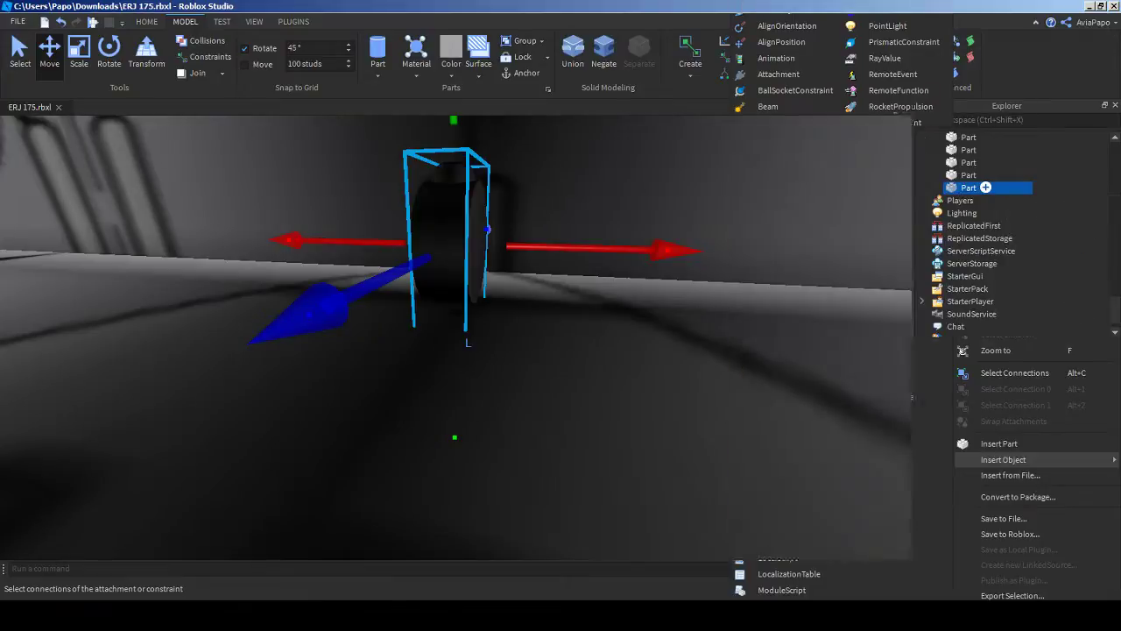
{"action": "right_click_drag", "start_coordinate": [560, 337], "coordinate": [565, 306]}
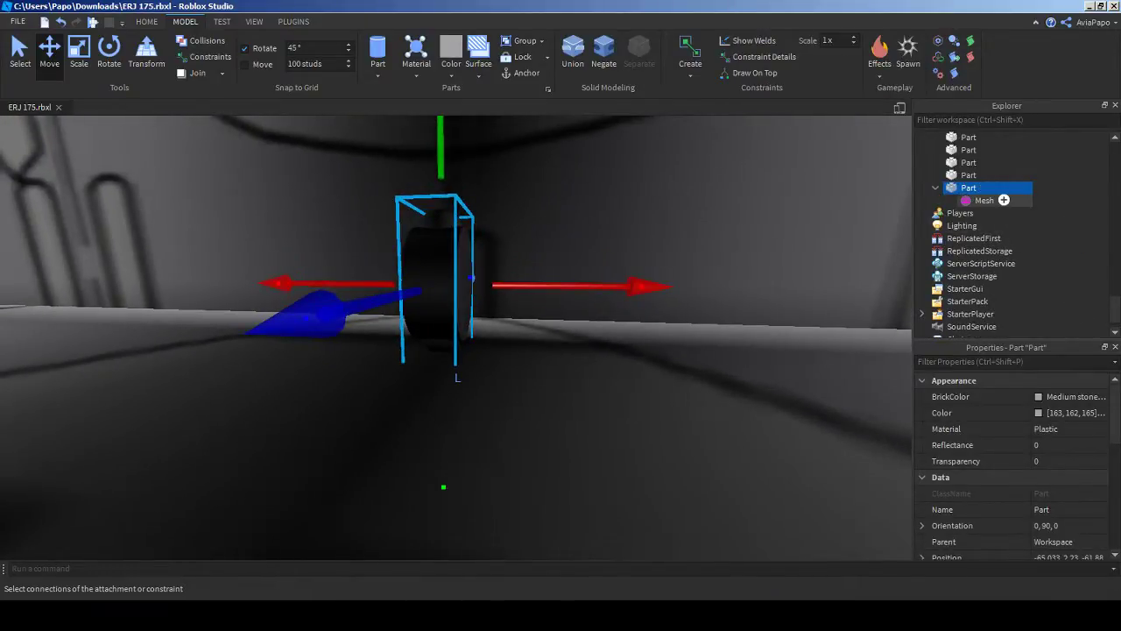
{"action": "right_click_drag", "start_coordinate": [753, 297], "coordinate": [688, 326]}
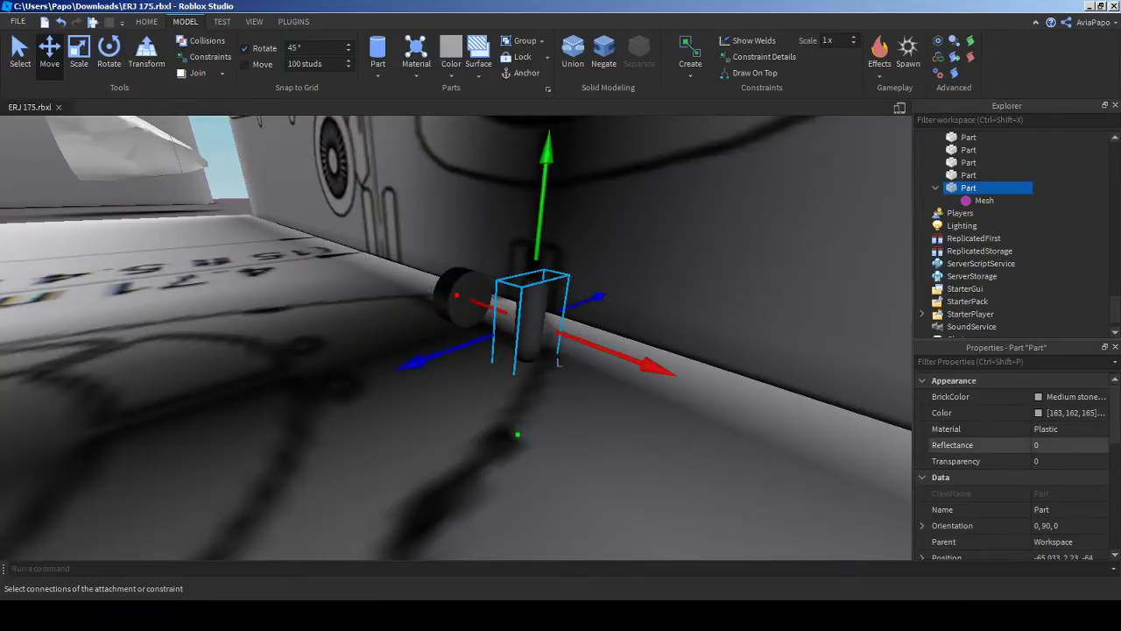
Step: Delete the copy containing the SpecialMesh and the original cylinder disc
{"action": "left_click", "coordinate": [985, 201]}
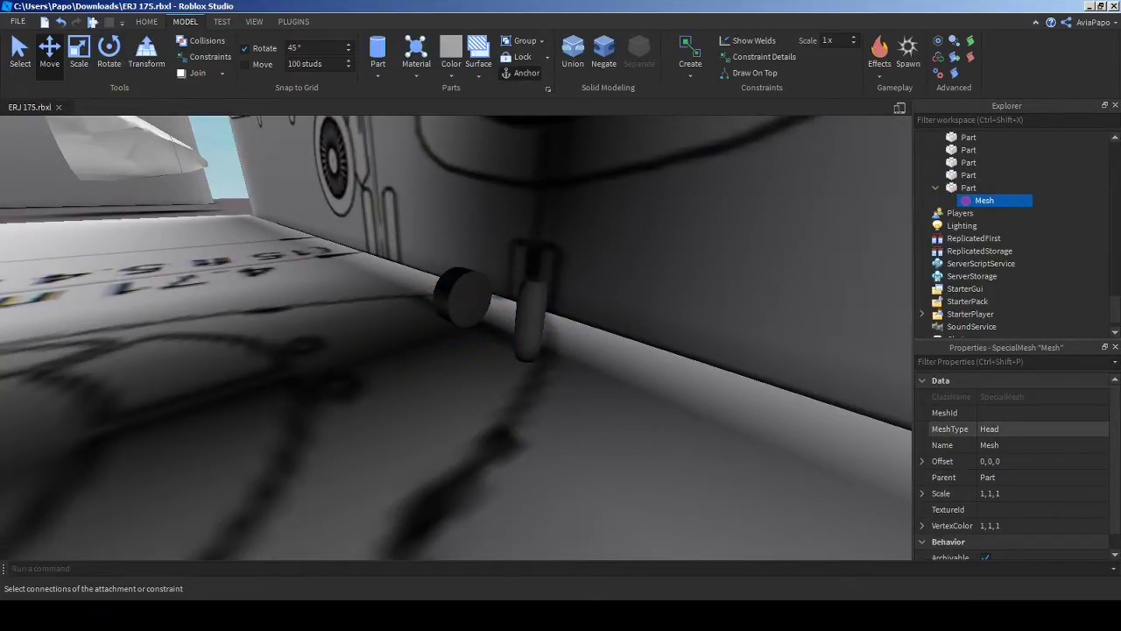
{"action": "left_click", "coordinate": [531, 324]}
{"action": "scroll", "coordinate": [531, 324], "scroll_direction": "up", "scroll_amount": 3}
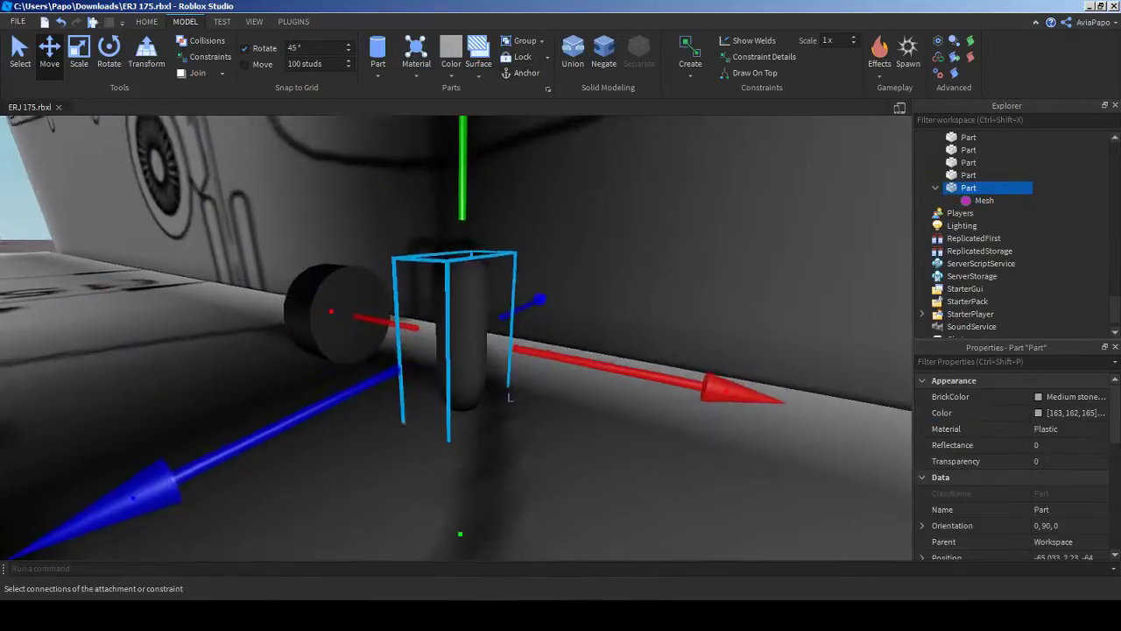
{"action": "right_click_drag", "start_coordinate": [531, 324], "coordinate": [630, 328]}
{"action": "key", "text": "Delete"}
{"action": "key", "text": "w"}
{"action": "right_click_drag", "start_coordinate": [517, 350], "coordinate": [648, 354]}
{"action": "key", "text": "s"}
{"action": "left_click", "coordinate": [464, 385]}
{"action": "key", "text": "Delete"}
{"action": "right_click_drag", "start_coordinate": [464, 385], "coordinate": [267, 407]}
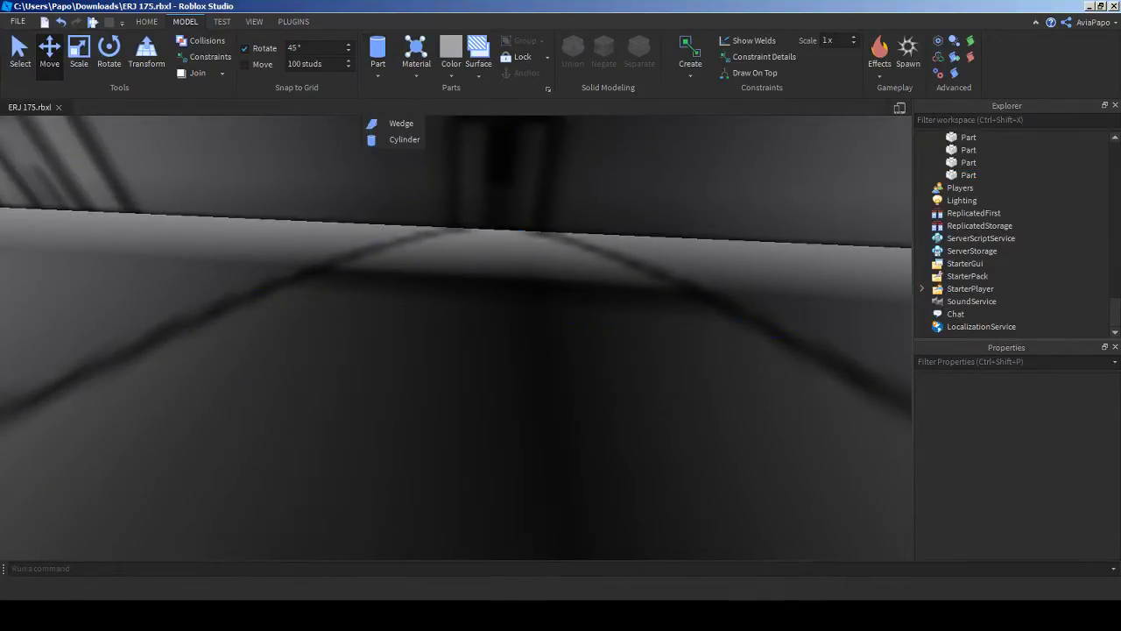
Step: Add a block part in front of the nose gear outline and insert a SpecialMesh into it
{"action": "left_click", "coordinate": [398, 91]}
{"action": "right_click", "coordinate": [949, 189]}
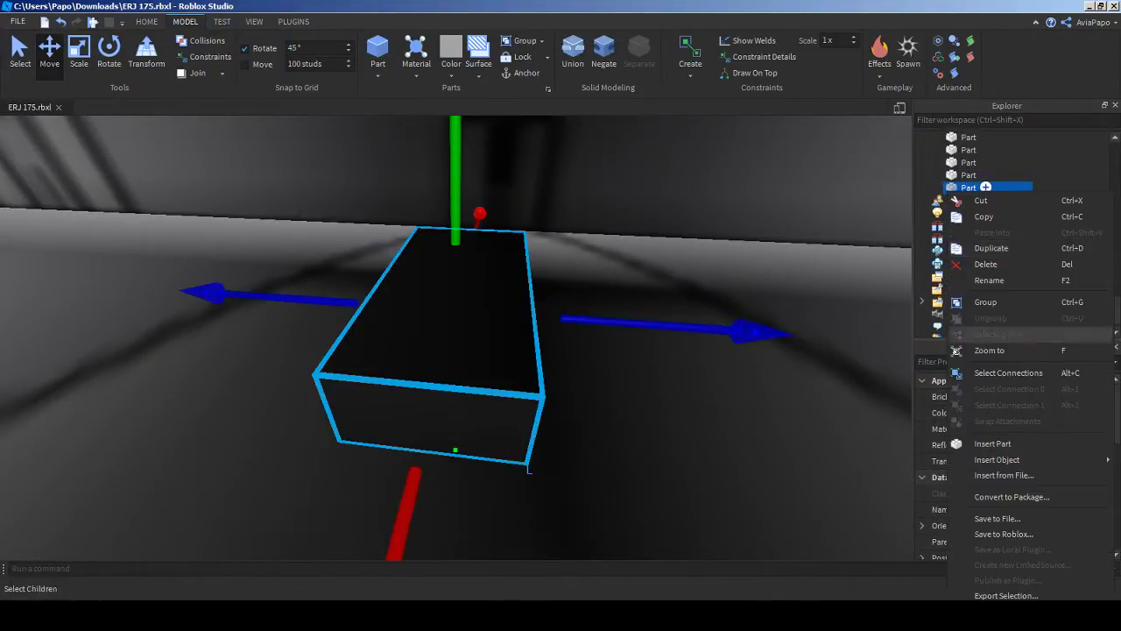
{"action": "mouse_move", "coordinate": [1007, 459]}
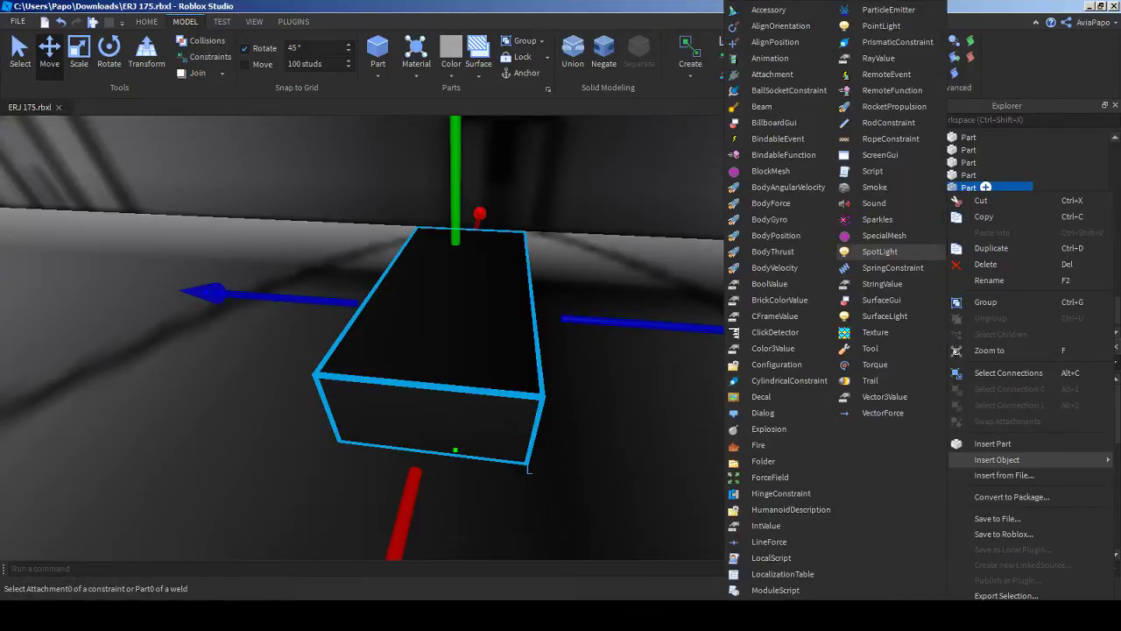
{"action": "left_click", "coordinate": [885, 234]}
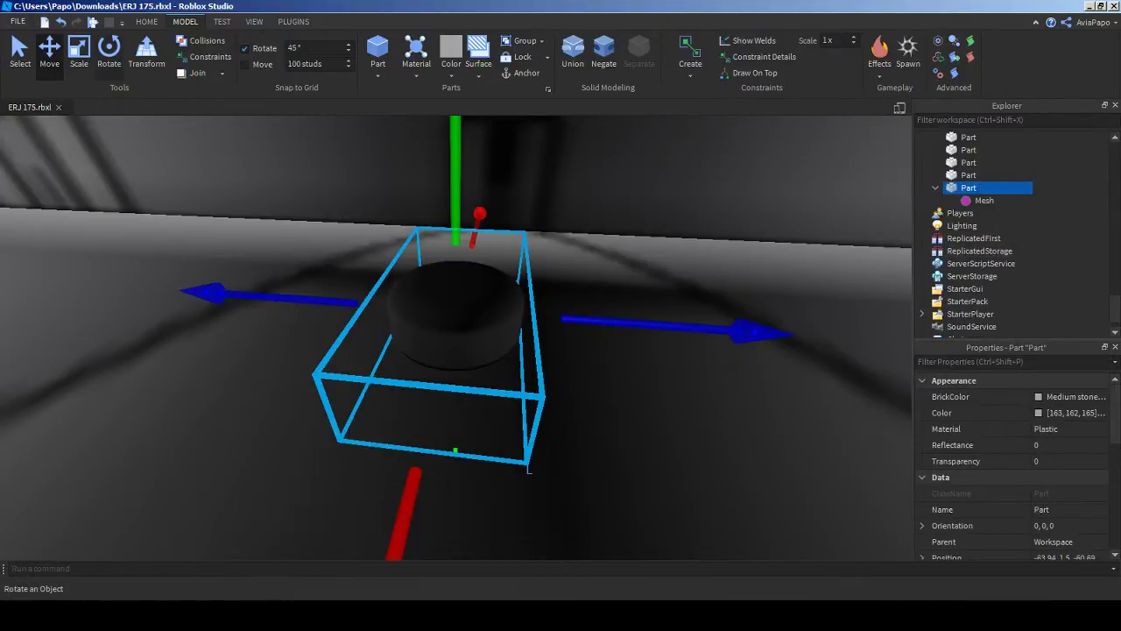
Step: Rotate the meshed part 90° about its X axis so the wheel stands upright, and activate the Move tool
{"action": "left_click", "coordinate": [108, 52]}
{"action": "right_click_drag", "start_coordinate": [456, 386], "coordinate": [455, 298]}
{"action": "scroll", "coordinate": [455, 350], "scroll_direction": "down", "scroll_amount": 5}
{"action": "left_click_drag", "start_coordinate": [596, 385], "coordinate": [454, 255]}
{"action": "right_click_drag", "start_coordinate": [454, 255], "coordinate": [490, 298]}
{"action": "left_click", "coordinate": [20, 52]}
{"action": "left_click", "coordinate": [50, 53]}
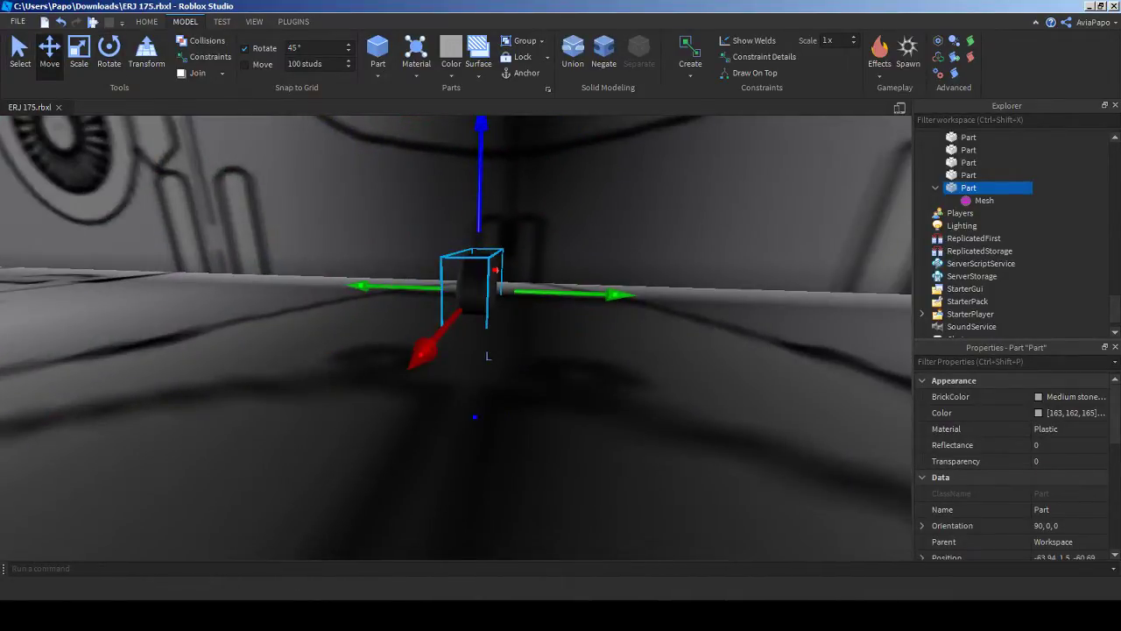
Step: Raise the wheel part and move it back against the front-view blueprint beside the nose gear outline, at X -70.047
{"action": "left_click_drag", "start_coordinate": [481, 128], "coordinate": [481, 104]}
{"action": "left_click_drag", "start_coordinate": [622, 274], "coordinate": [670, 276]}
{"action": "right_click_drag", "start_coordinate": [670, 276], "coordinate": [455, 271]}
{"action": "left_click_drag", "start_coordinate": [517, 273], "coordinate": [644, 272]}
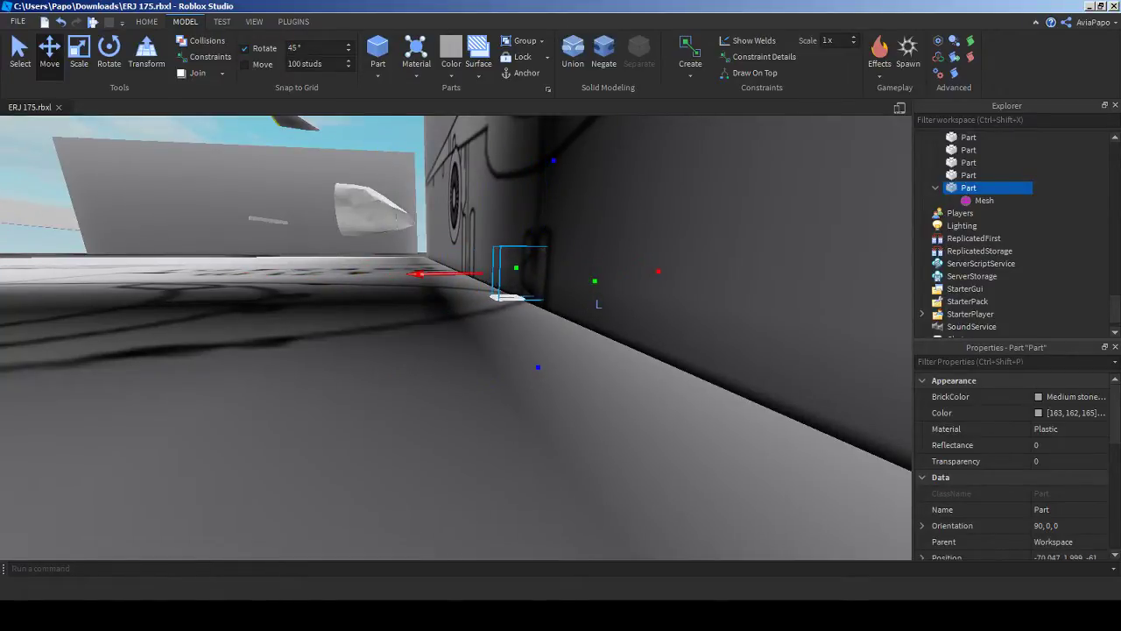
{"action": "scroll", "coordinate": [643, 271], "scroll_direction": "up", "scroll_amount": 3}
{"action": "right_click_drag", "start_coordinate": [644, 272], "coordinate": [823, 267]}
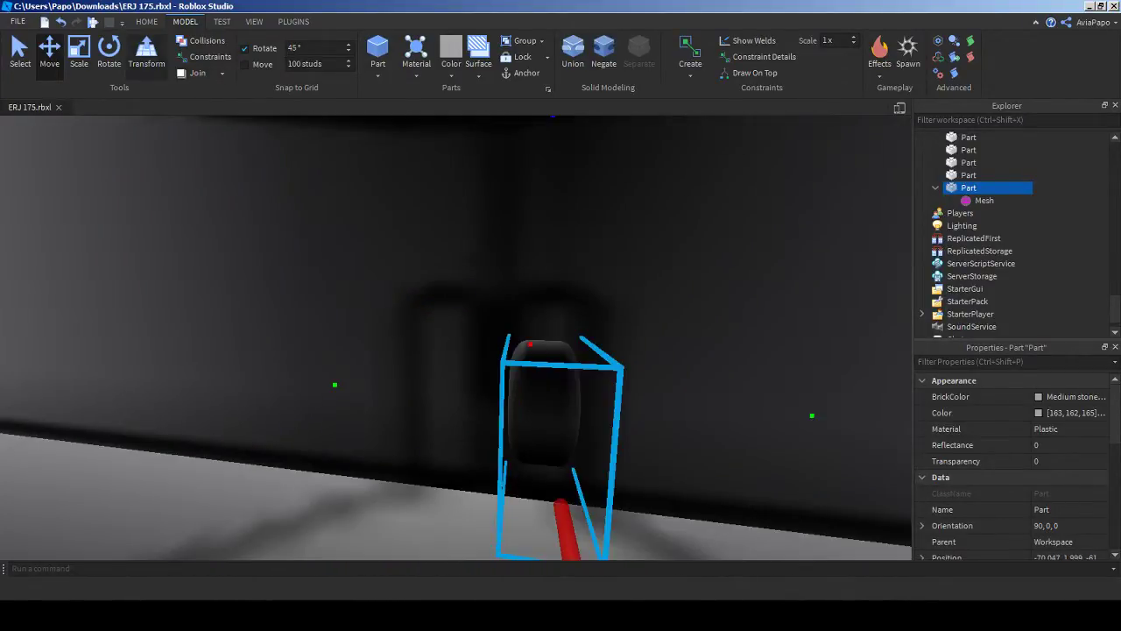
Step: Scale the wheel part's height at its upper and lower ends to match the nose gear wheel on the front-view blueprint
{"action": "left_click", "coordinate": [79, 54]}
{"action": "right_click_drag", "start_coordinate": [390, 316], "coordinate": [490, 289]}
{"action": "left_click_drag", "start_coordinate": [390, 295], "coordinate": [391, 255]}
{"action": "scroll", "coordinate": [391, 255], "scroll_direction": "down", "scroll_amount": 1}
{"action": "right_click_drag", "start_coordinate": [390, 254], "coordinate": [351, 337]}
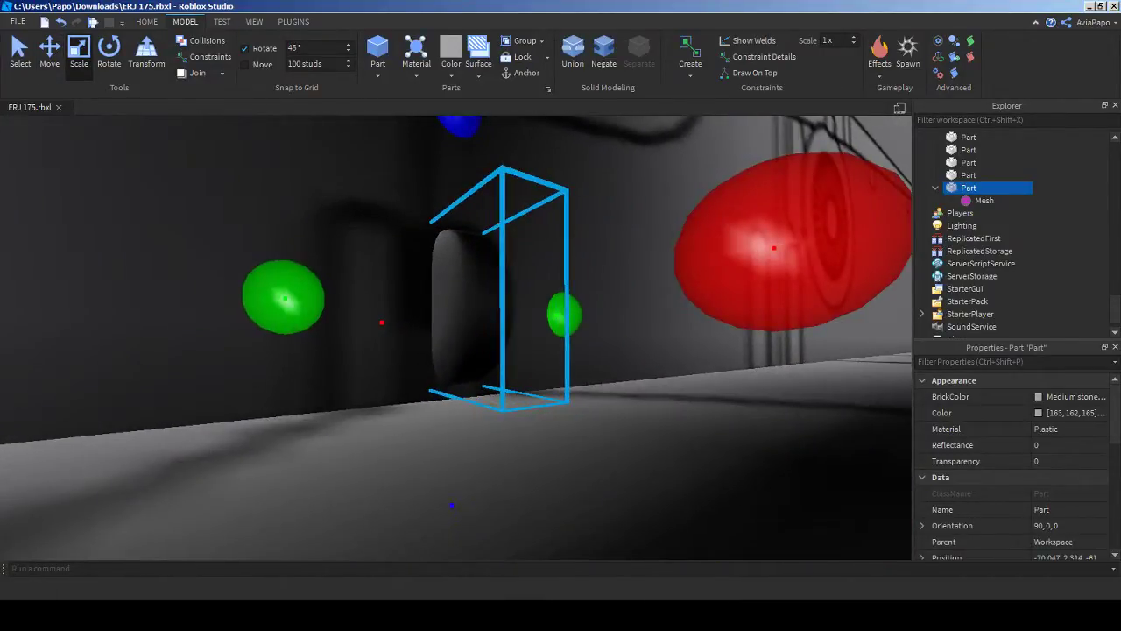
{"action": "left_click_drag", "start_coordinate": [451, 505], "coordinate": [451, 513]}
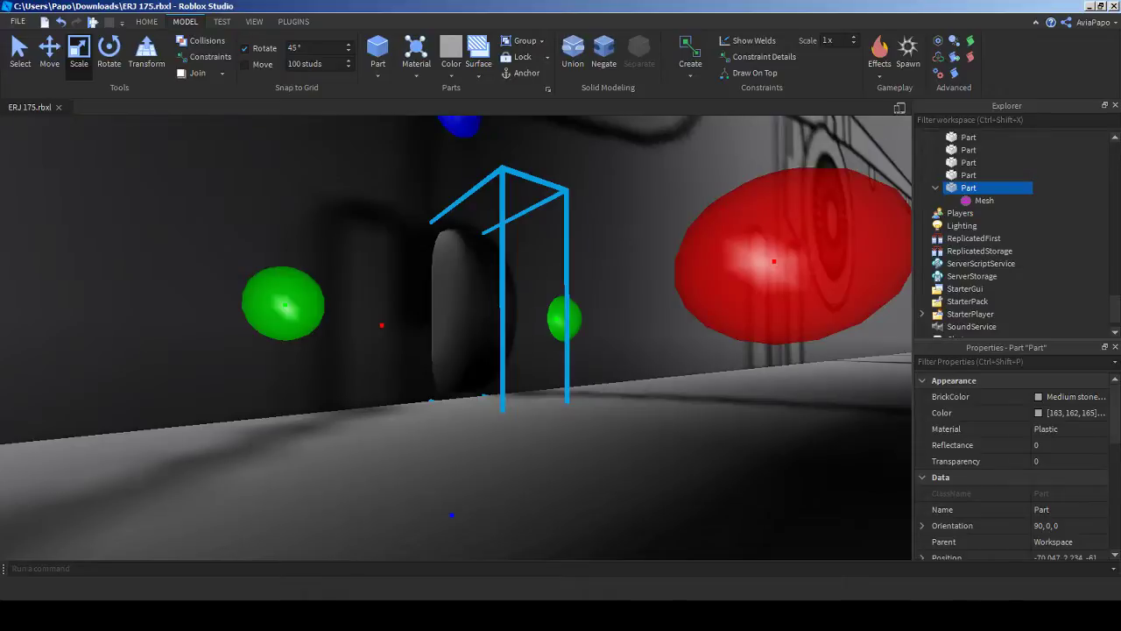
Step: Move the wheel part out from the front-view blueprint to X -60.164 and try to union it
{"action": "right_click_drag", "start_coordinate": [320, 302], "coordinate": [362, 325]}
{"action": "scroll", "coordinate": [363, 326], "scroll_direction": "down", "scroll_amount": 3}
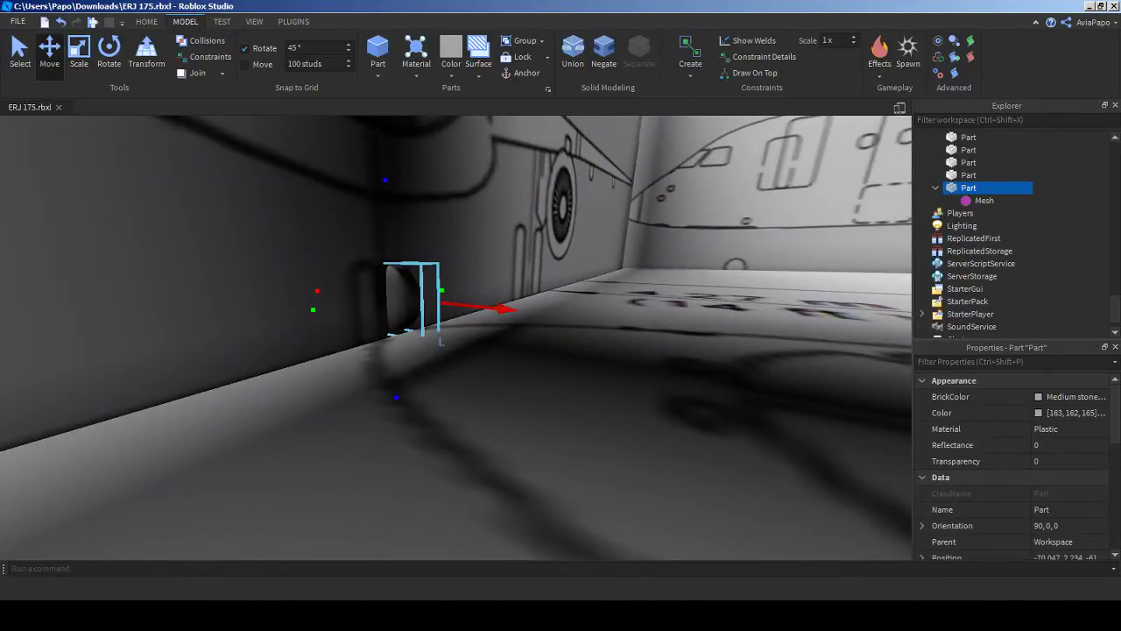
{"action": "left_click_drag", "start_coordinate": [504, 309], "coordinate": [850, 342]}
{"action": "key", "text": "d"}
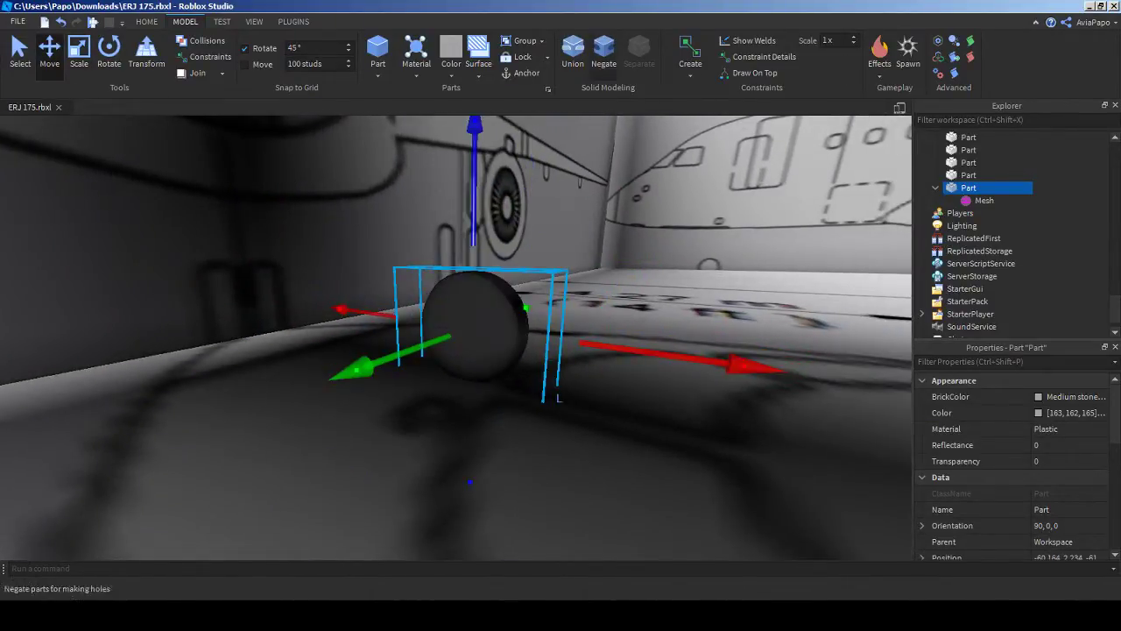
{"action": "left_click", "coordinate": [573, 55]}
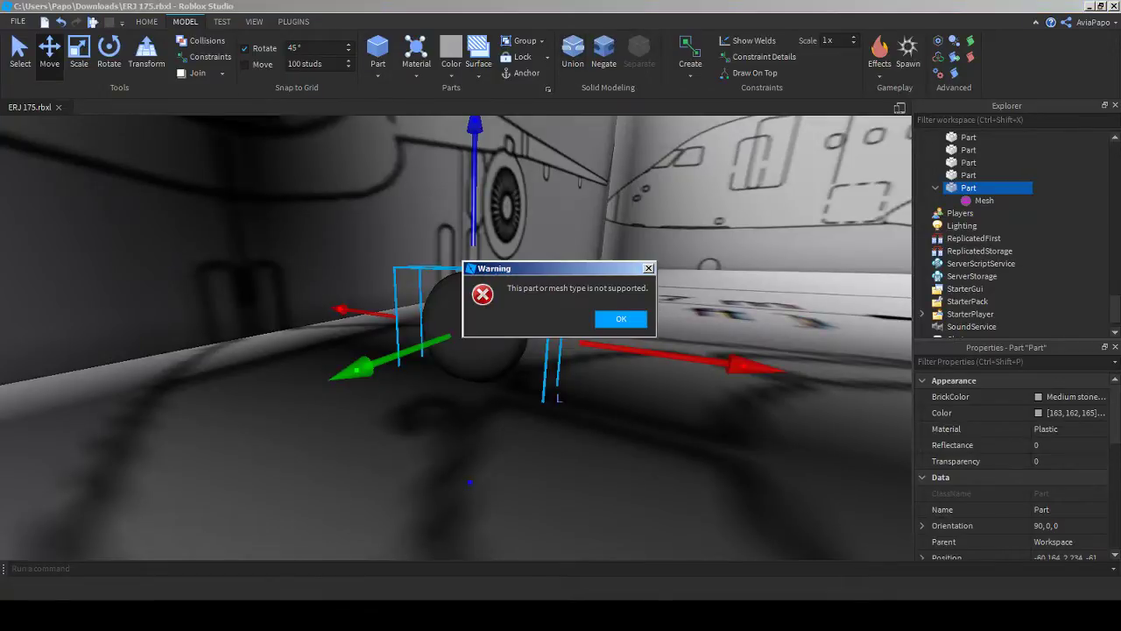
{"action": "left_click", "coordinate": [620, 319]}
Step: Deselect the wheel and examine its placement under the fuselage against the floor and wall blueprints
{"action": "scroll", "coordinate": [657, 368], "scroll_direction": "down", "scroll_amount": 5}
{"action": "right_click_drag", "start_coordinate": [621, 319], "coordinate": [521, 315]}
{"action": "left_click", "coordinate": [604, 289]}
{"action": "key", "text": "w"}
{"action": "key", "text": "s"}
{"action": "key", "text": "e"}
{"action": "key", "text": "s"}
{"action": "key", "text": "w"}
{"action": "key", "text": "s"}
{"action": "key", "text": "w"}
{"action": "key", "text": "a"}
{"action": "key", "text": "d"}
{"action": "key", "text": "s"}
{"action": "key", "text": "s"}
{"action": "key", "text": "a"}
{"action": "key", "text": "s"}
{"action": "scroll", "coordinate": [383, 325], "scroll_direction": "up", "scroll_amount": 5}
{"action": "scroll", "coordinate": [384, 325], "scroll_direction": "down", "scroll_amount": 1}
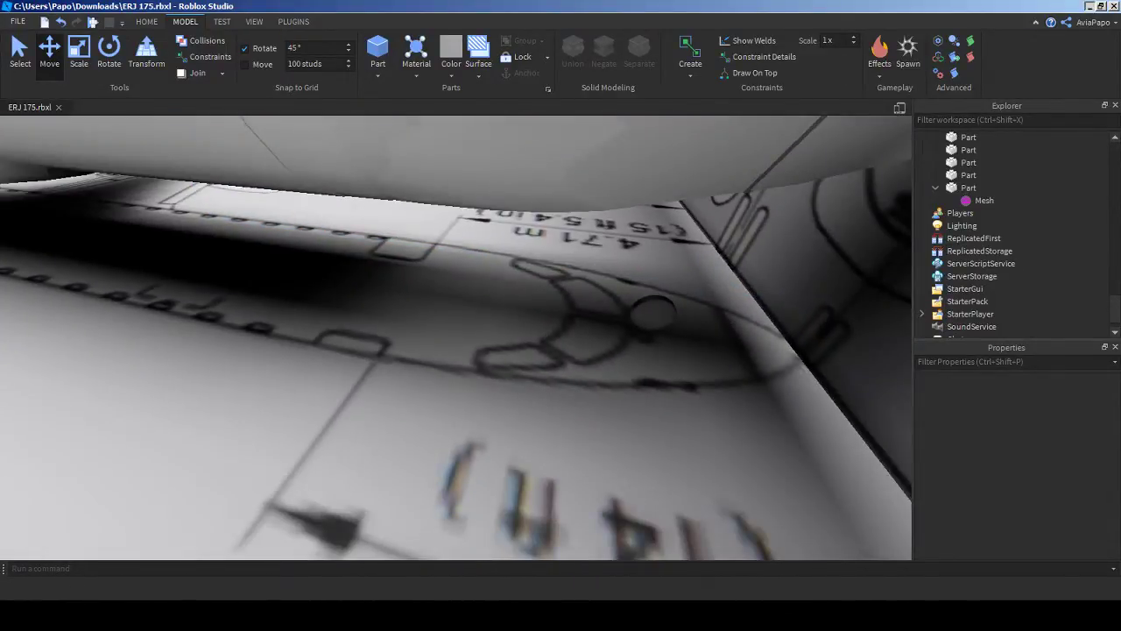
Step: Switch to the web browser, open Google in a new tab and search for Turbosquid
{"action": "key", "text": "alt+Tab"}
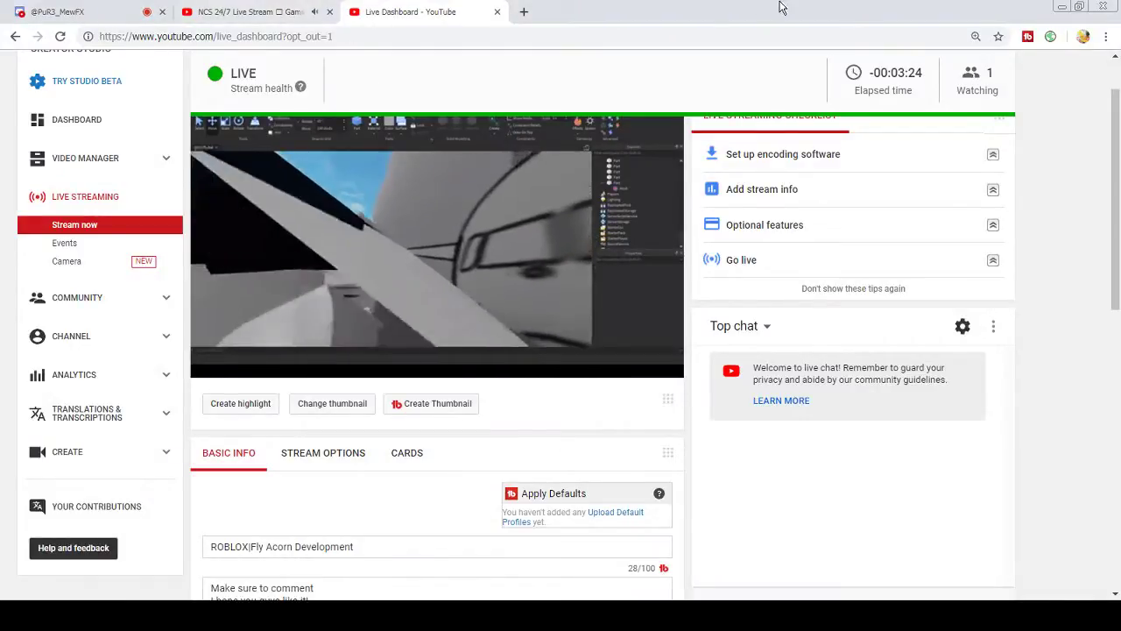
{"action": "left_click", "coordinate": [522, 13]}
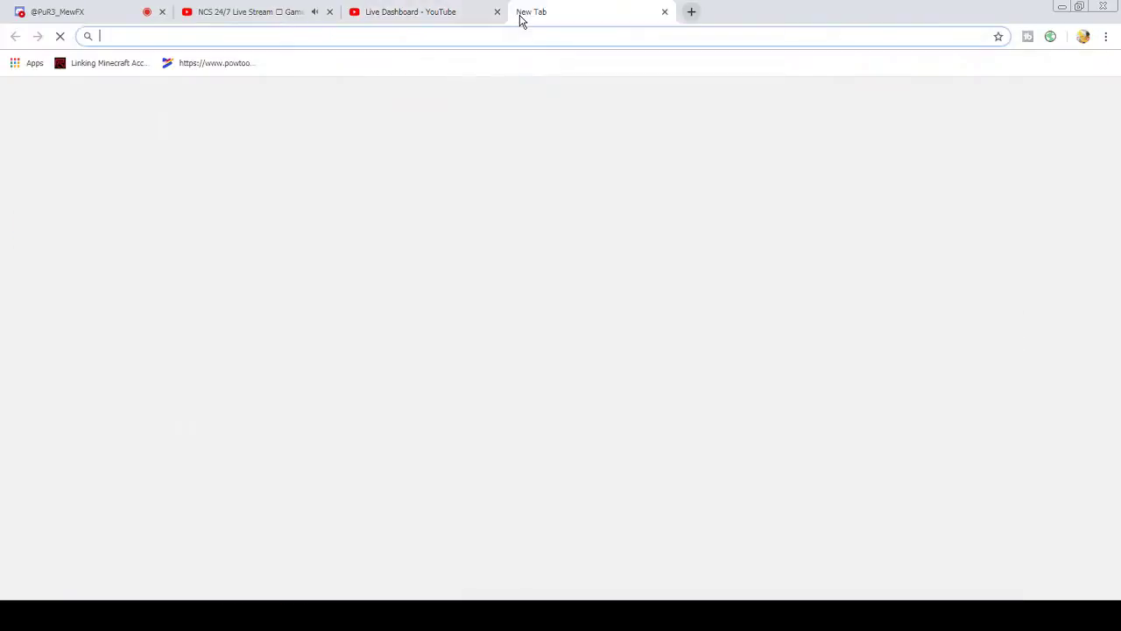
{"action": "type", "text": "google.com"}
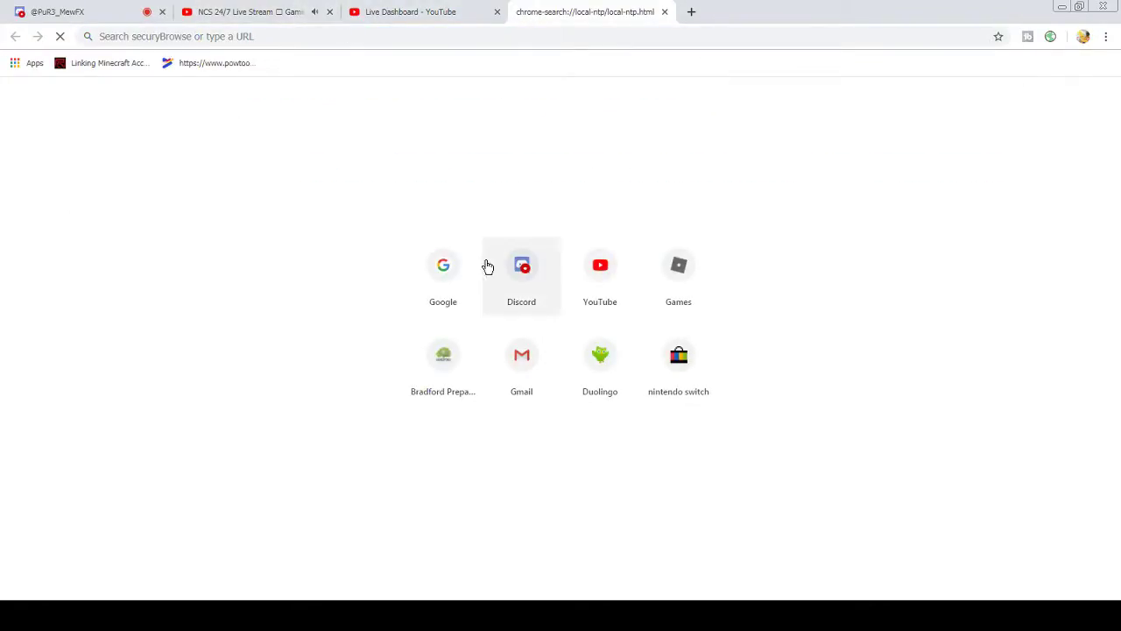
{"action": "left_click", "coordinate": [440, 296]}
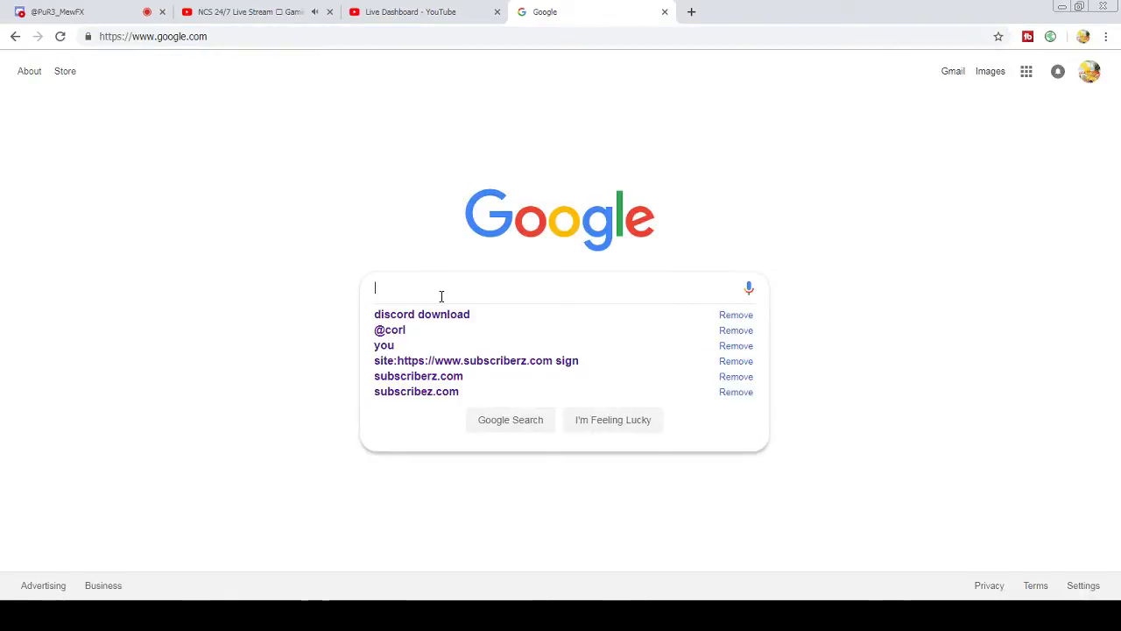
{"action": "type", "text": "Tur"}
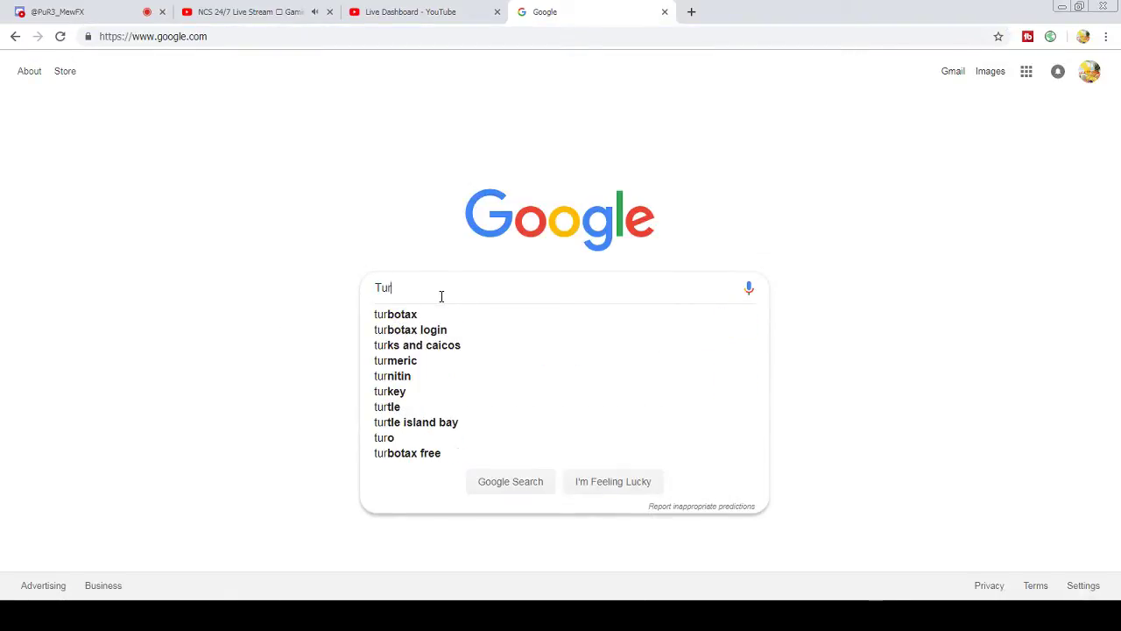
{"action": "type", "text": "bosquid"}
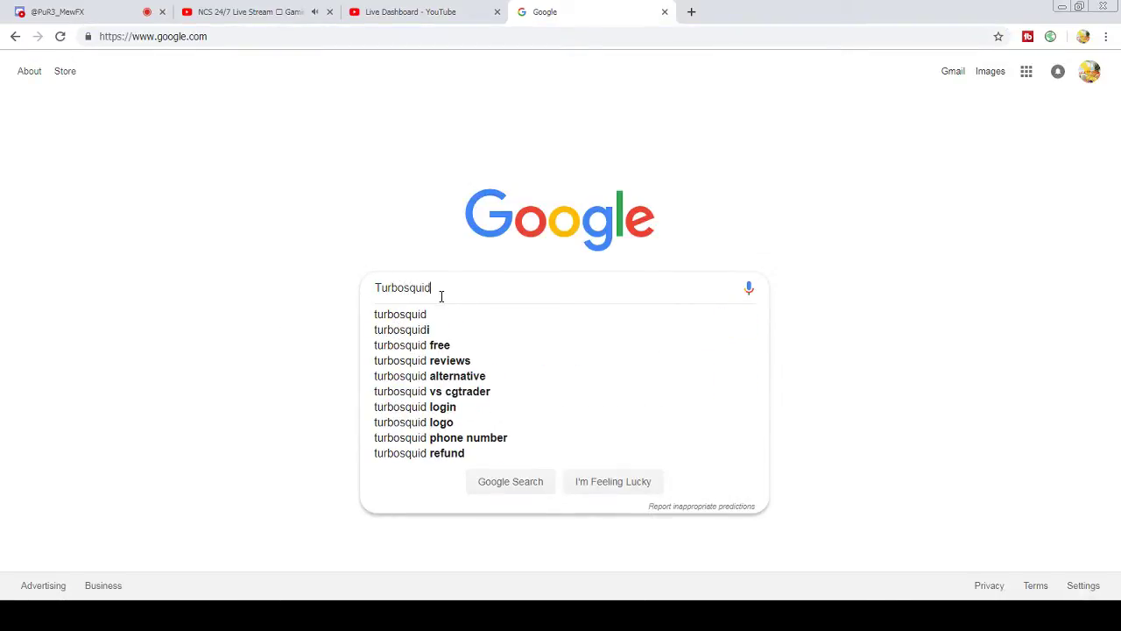
{"action": "key", "text": "Return"}
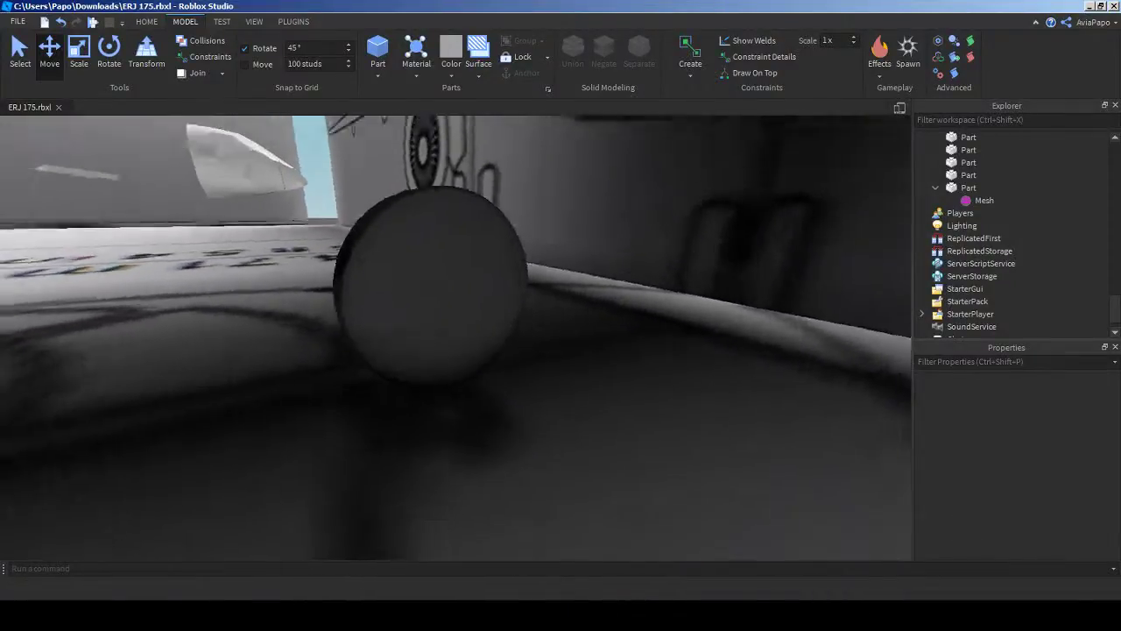
Step: Change the MeshType of the wheel part's SpecialMesh to Torso
{"action": "right_click_drag", "start_coordinate": [455, 338], "coordinate": [652, 337]}
{"action": "right_click_drag", "start_coordinate": [517, 376], "coordinate": [429, 372]}
{"action": "left_click", "coordinate": [516, 373]}
{"action": "right_click_drag", "start_coordinate": [517, 372], "coordinate": [332, 394]}
{"action": "scroll", "coordinate": [460, 350], "scroll_direction": "down", "scroll_amount": 4}
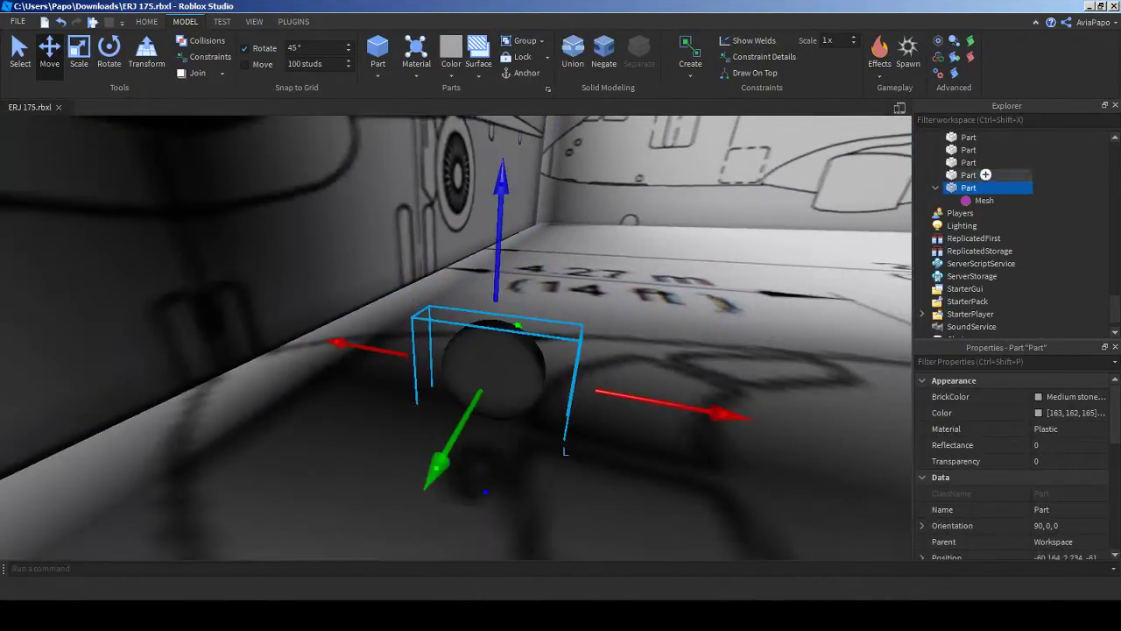
{"action": "left_click", "coordinate": [1001, 200]}
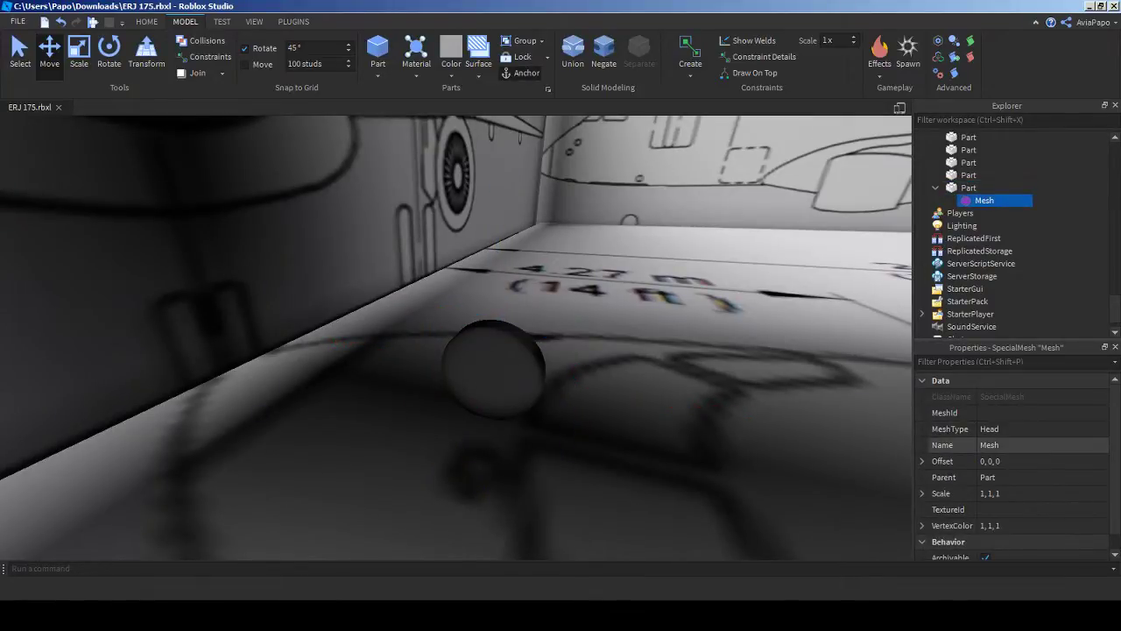
{"action": "left_click", "coordinate": [1033, 445]}
{"action": "left_click", "coordinate": [1033, 430]}
{"action": "left_click", "coordinate": [1033, 429]}
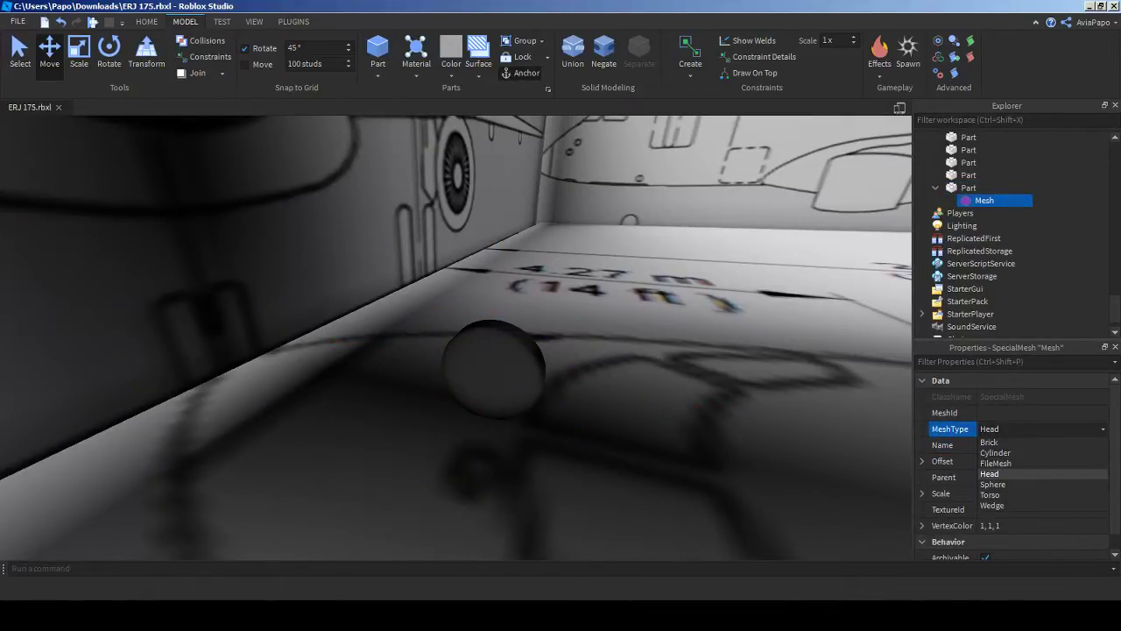
{"action": "left_click", "coordinate": [990, 495]}
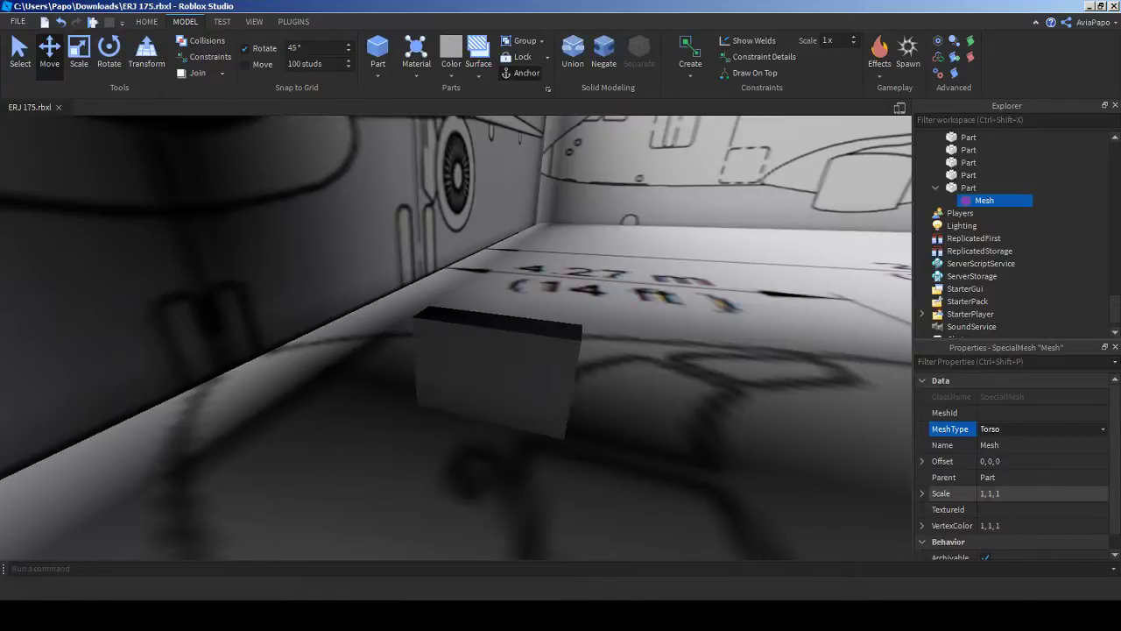
Step: Delete the wheel part together with its mesh
{"action": "right_click_drag", "start_coordinate": [525, 377], "coordinate": [368, 412]}
{"action": "left_click", "coordinate": [368, 411]}
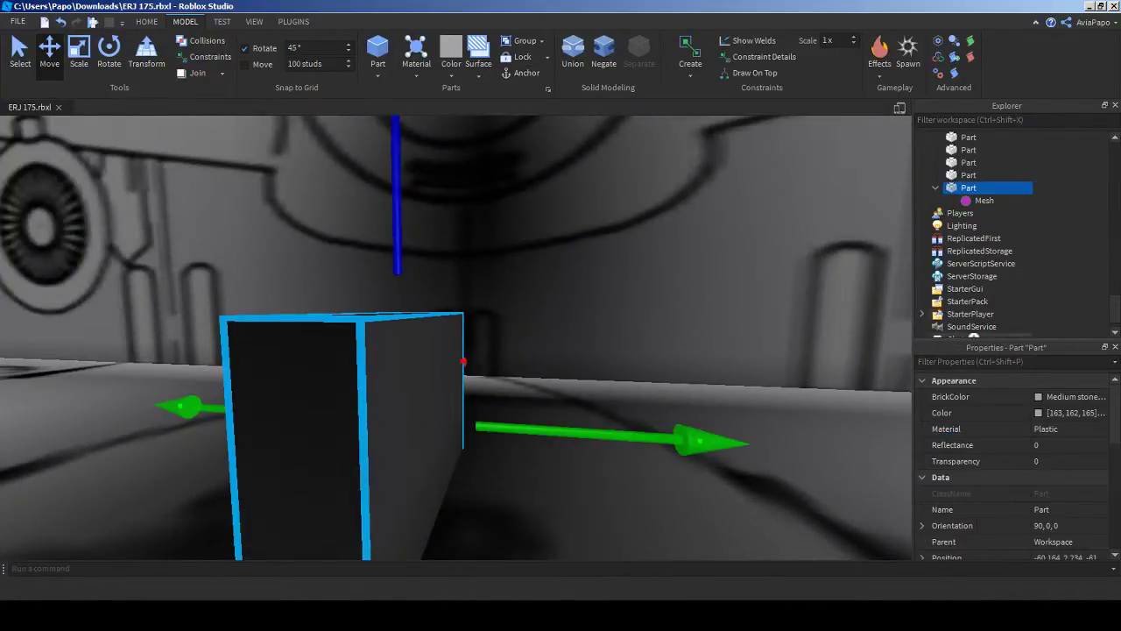
{"action": "key", "text": "Delete"}
Step: Close Roblox Studio, saving the changes to ERJ 175.rbxl, and launch the program again
{"action": "scroll", "coordinate": [456, 351], "scroll_direction": "down", "scroll_amount": 5}
{"action": "right_click_drag", "start_coordinate": [455, 351], "coordinate": [280, 372]}
{"action": "scroll", "coordinate": [341, 280], "scroll_direction": "down", "scroll_amount": 5}
{"action": "scroll", "coordinate": [525, 289], "scroll_direction": "up", "scroll_amount": 6}
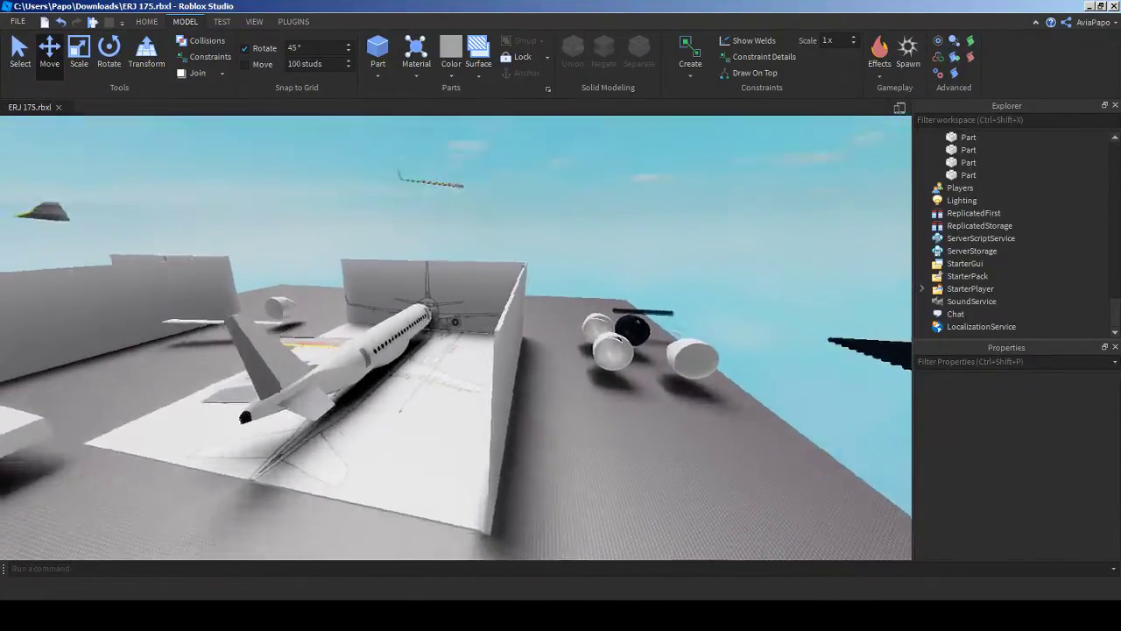
{"action": "right_click_drag", "start_coordinate": [526, 337], "coordinate": [302, 363]}
{"action": "scroll", "coordinate": [364, 337], "scroll_direction": "down", "scroll_amount": 5}
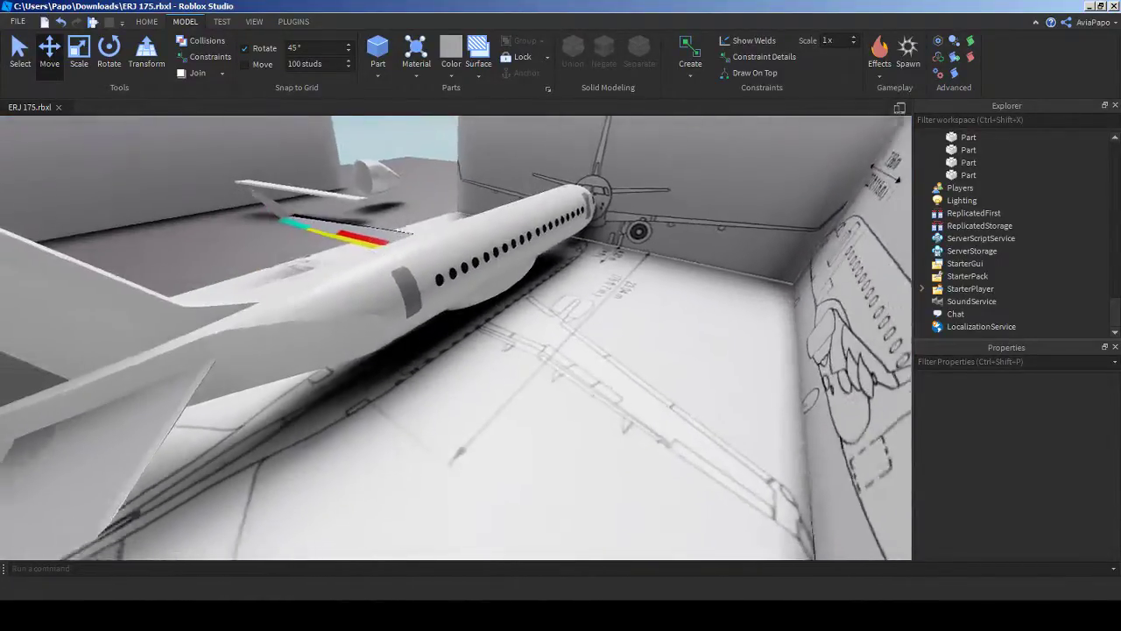
{"action": "scroll", "coordinate": [455, 337], "scroll_direction": "down", "scroll_amount": 1}
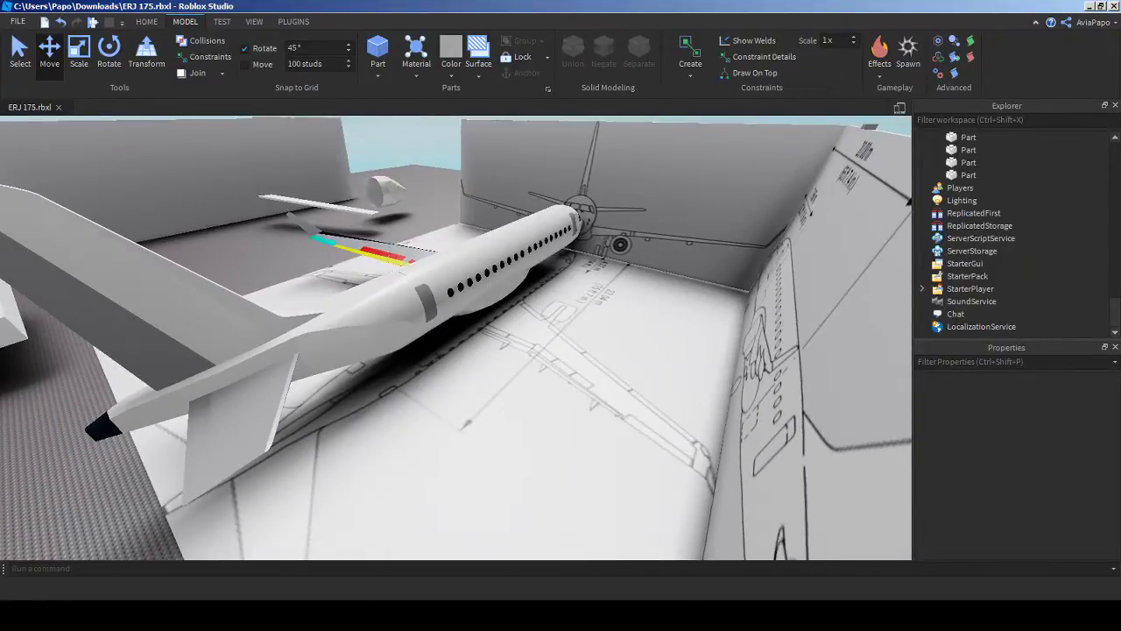
{"action": "key", "text": "alt+F4"}
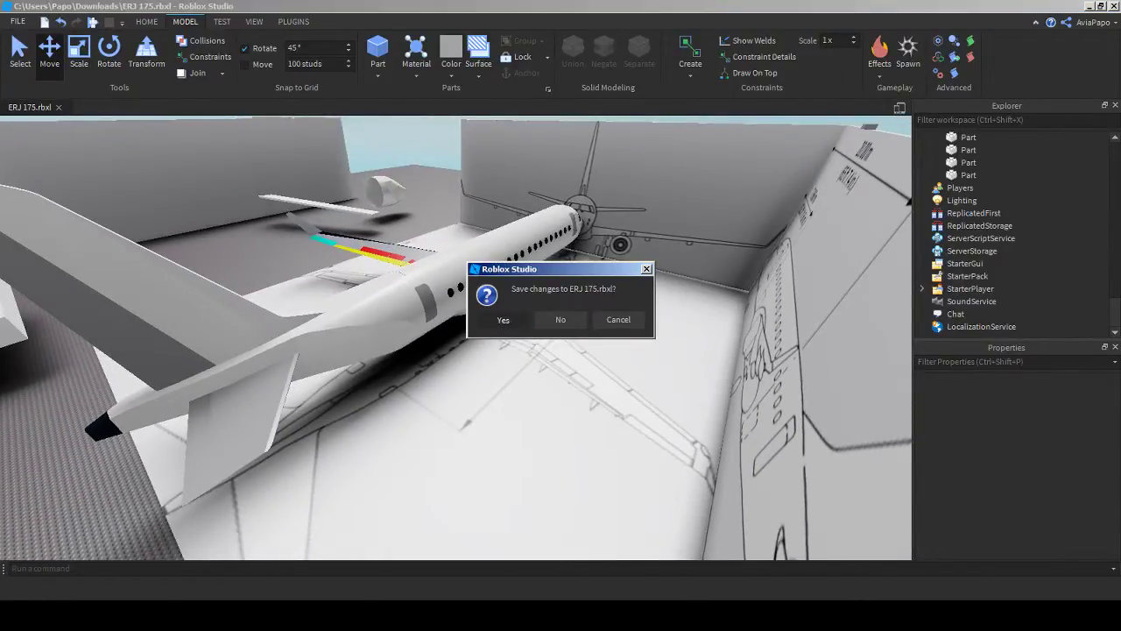
{"action": "key", "text": "Return"}
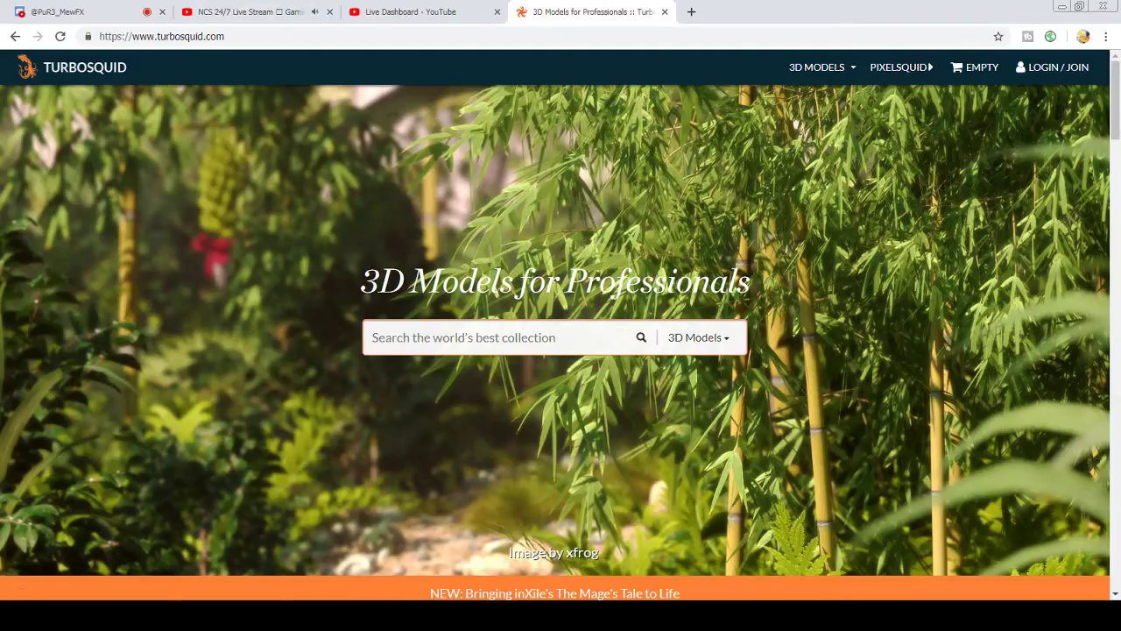
{"action": "left_click", "coordinate": [19, 615]}
{"action": "left_click", "coordinate": [57, 430]}
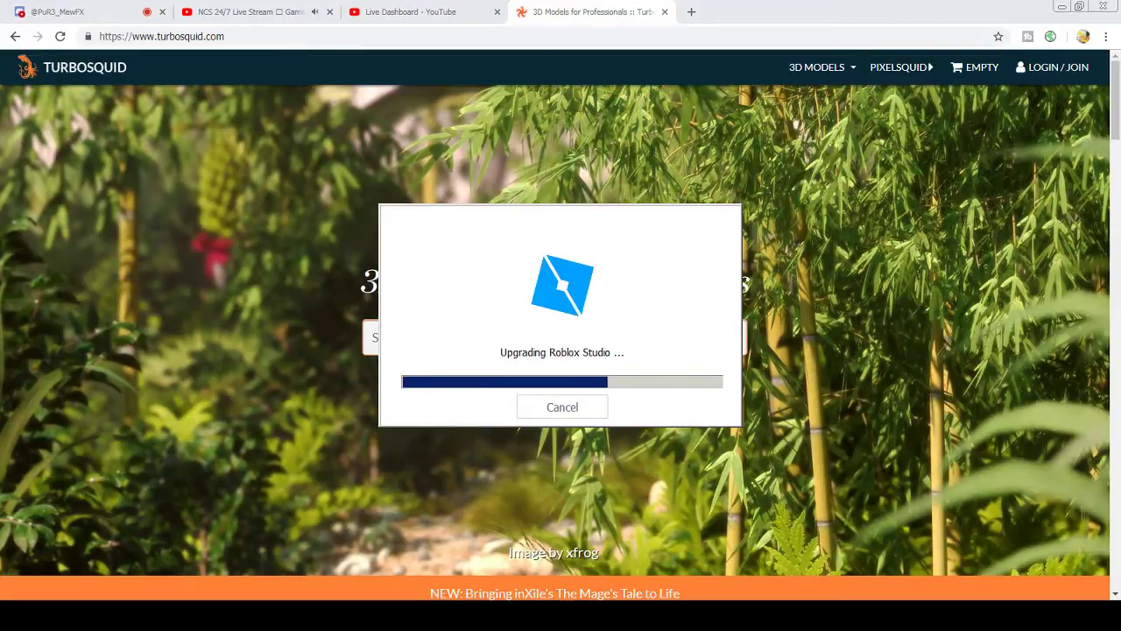
Step: Copy the Server URL from the encoder setup of the YouTube Live Dashboard
{"action": "left_click", "coordinate": [418, 12]}
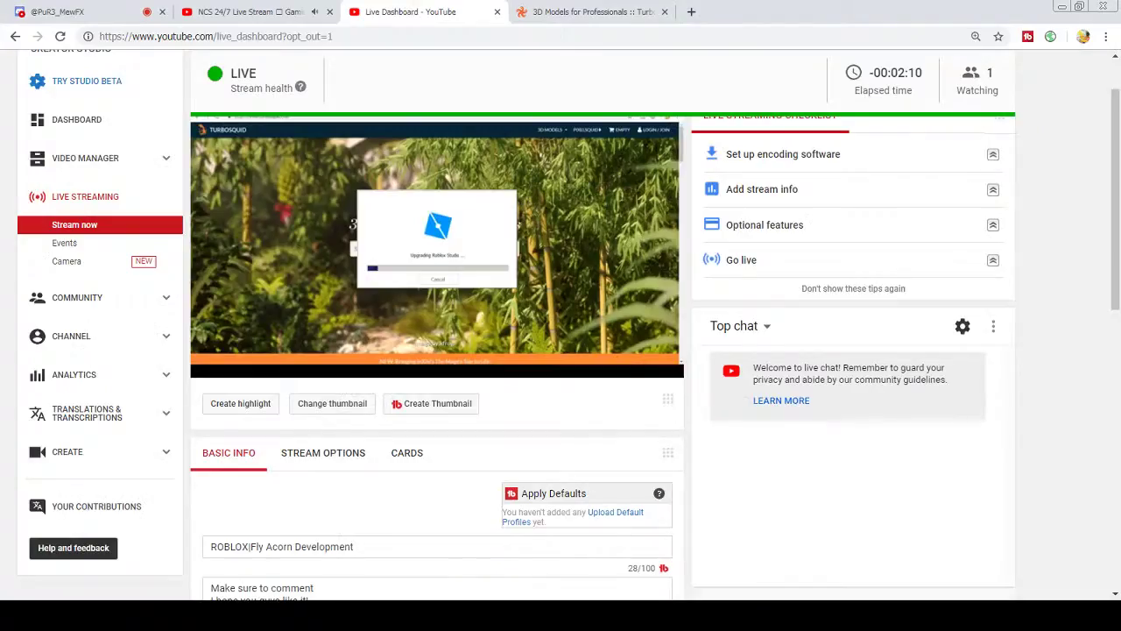
{"action": "scroll", "coordinate": [428, 344], "scroll_direction": "down", "scroll_amount": 5}
{"action": "scroll", "coordinate": [352, 357], "scroll_direction": "up", "scroll_amount": 1}
{"action": "scroll", "coordinate": [323, 377], "scroll_direction": "down", "scroll_amount": 4}
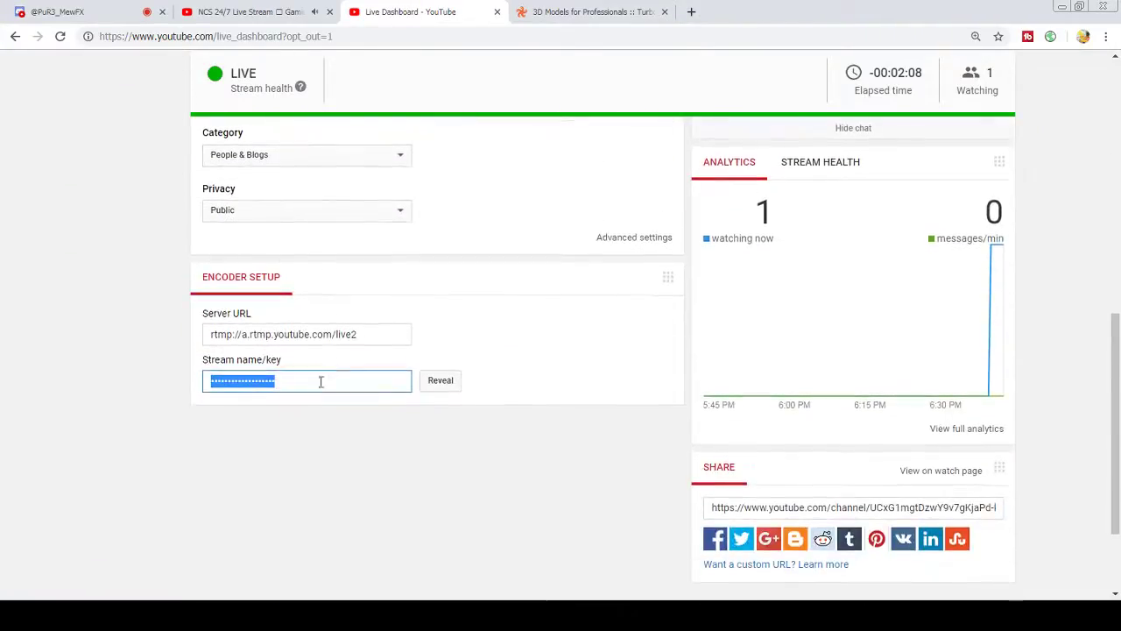
{"action": "left_click", "coordinate": [239, 336]}
{"action": "key", "text": "ctrl+c"}
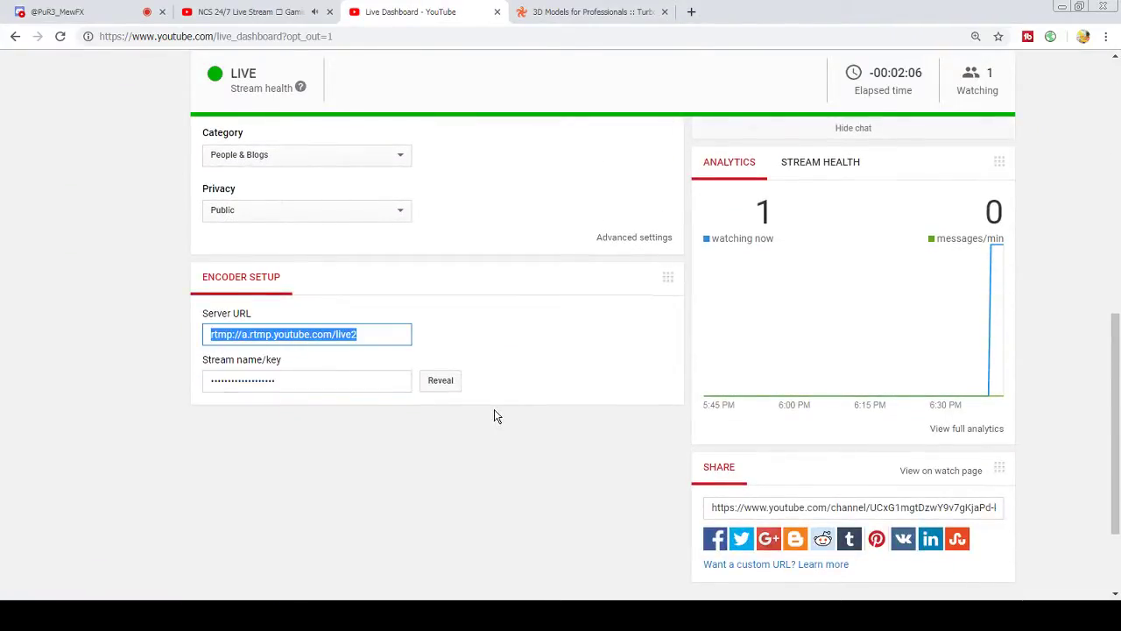
{"action": "scroll", "coordinate": [610, 245], "scroll_direction": "up", "scroll_amount": 3}
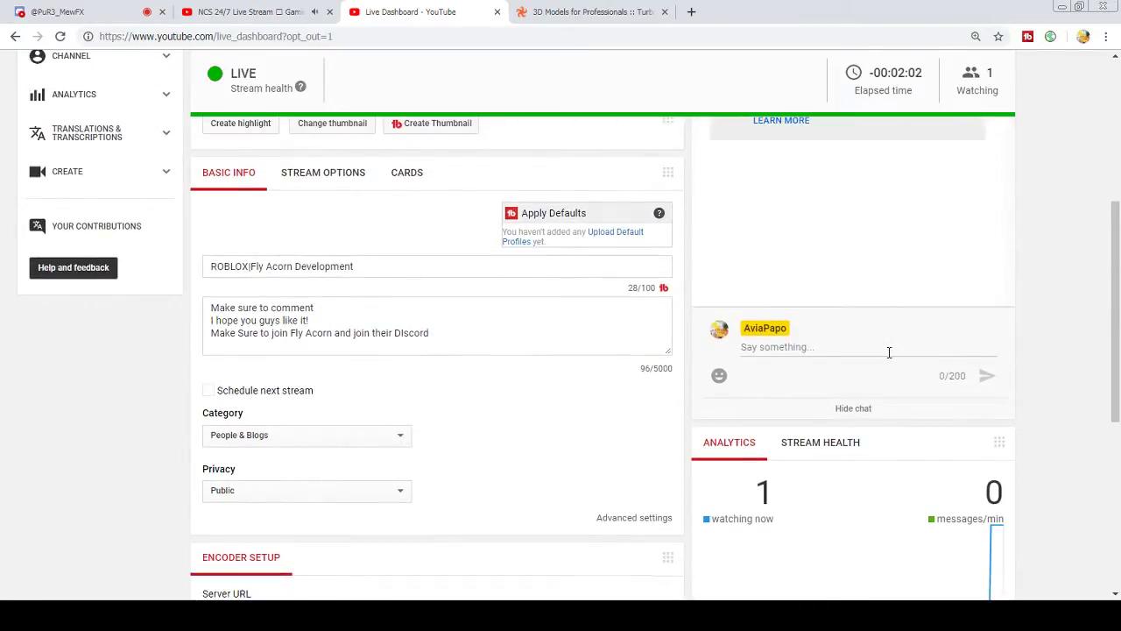
Step: Post rtmp://a.rtmp.youtube.com/live2 in the #general channel of FlyAcorn Airlines on Discord and return to the YouTube Live Dashboard
{"action": "left_click", "coordinate": [88, 13]}
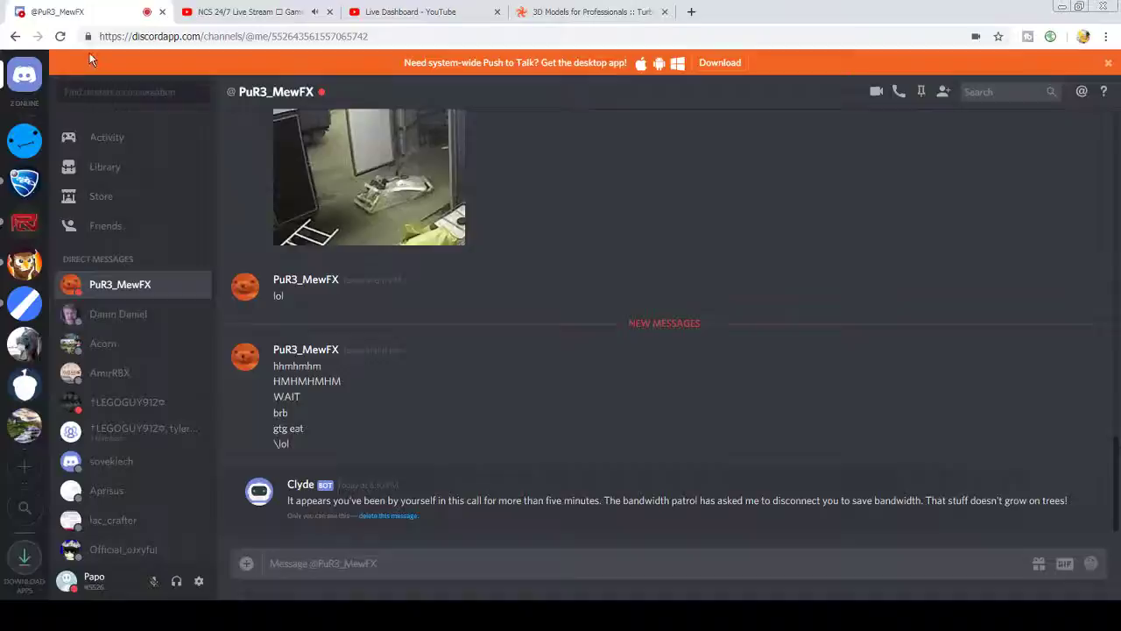
{"action": "left_click", "coordinate": [24, 382]}
{"action": "scroll", "coordinate": [373, 449], "scroll_direction": "down", "scroll_amount": 3}
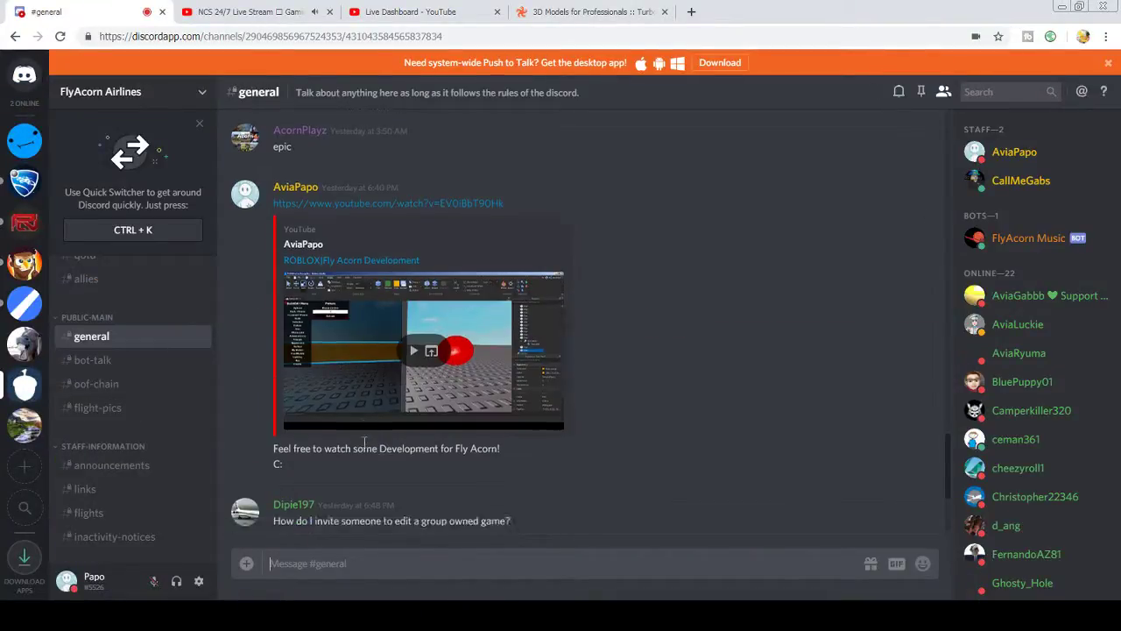
{"action": "key", "text": "ctrl+v"}
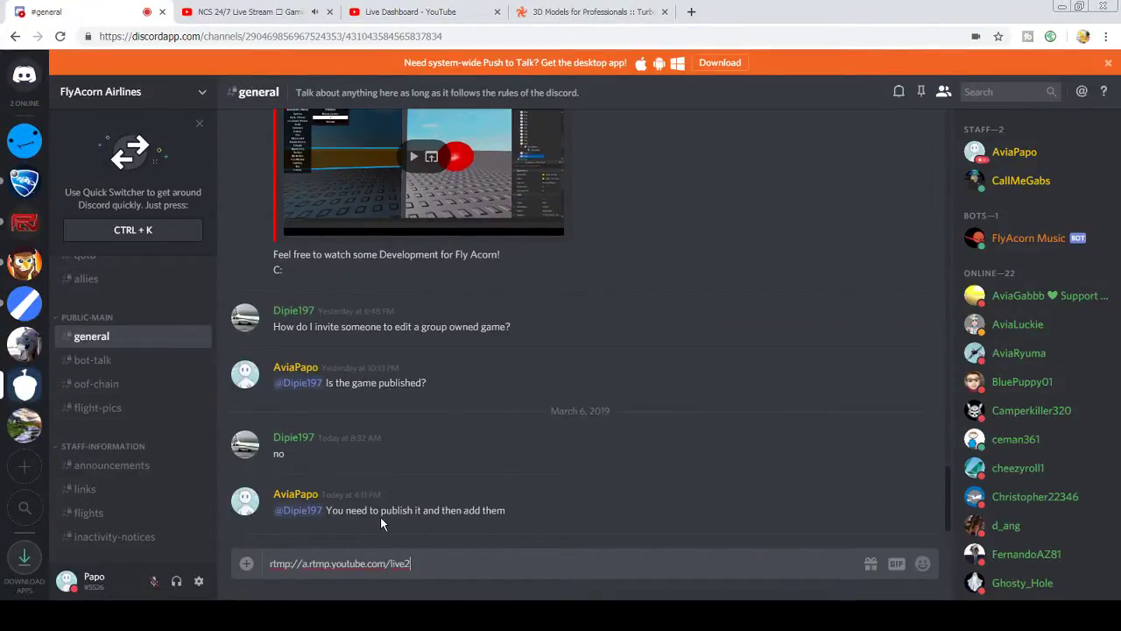
{"action": "key", "text": "Return"}
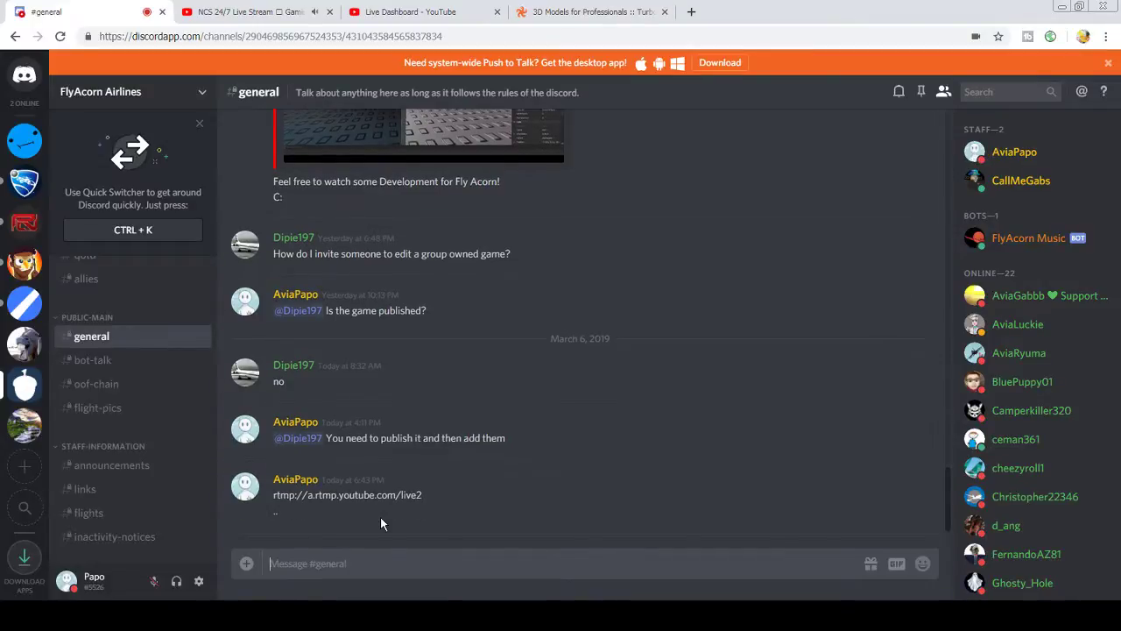
{"action": "left_click", "coordinate": [276, 9]}
{"action": "left_click", "coordinate": [392, 11]}
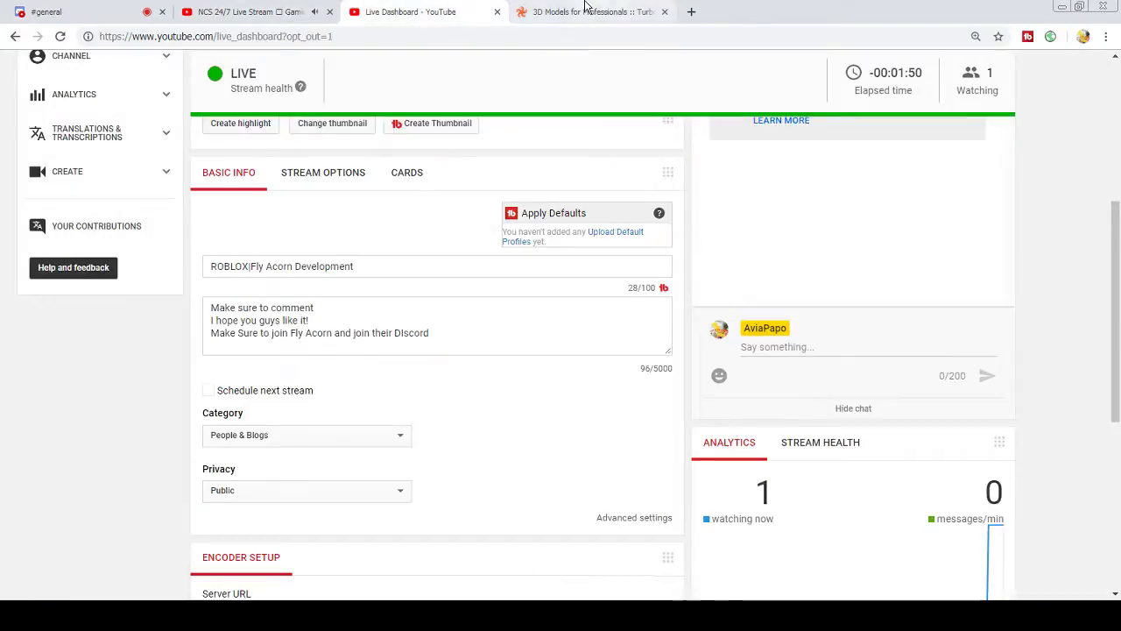
Step: Replace the TurboSquid page with the YouTube home page and browse its recommended videos
{"action": "scroll", "coordinate": [356, 308], "scroll_direction": "up", "scroll_amount": 5}
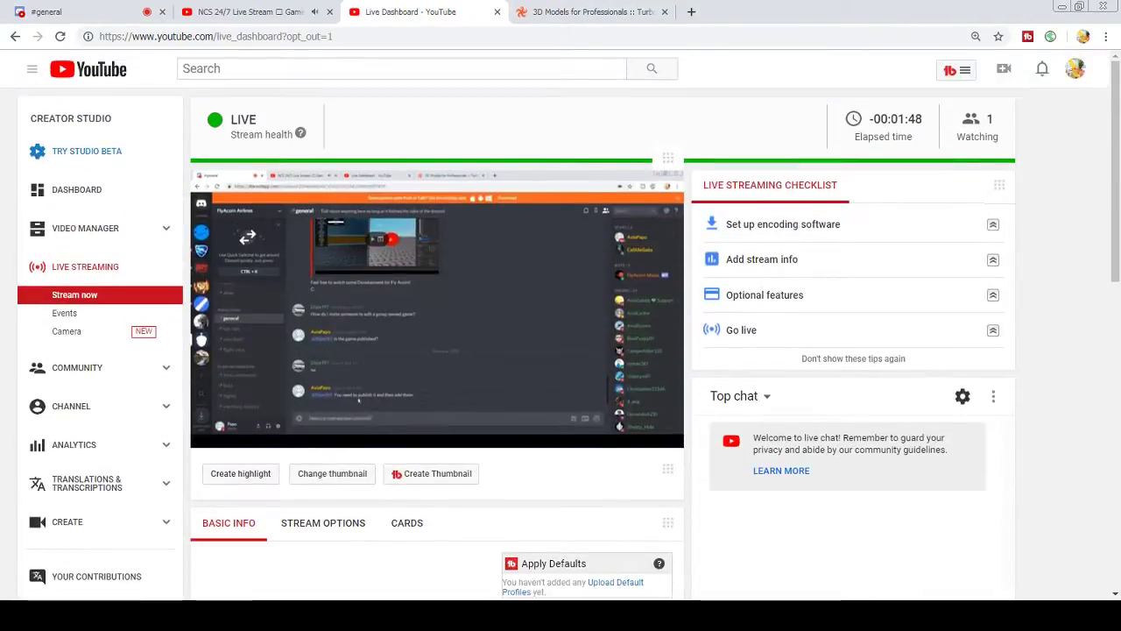
{"action": "left_click", "coordinate": [592, 12]}
{"action": "left_click", "coordinate": [599, 35]}
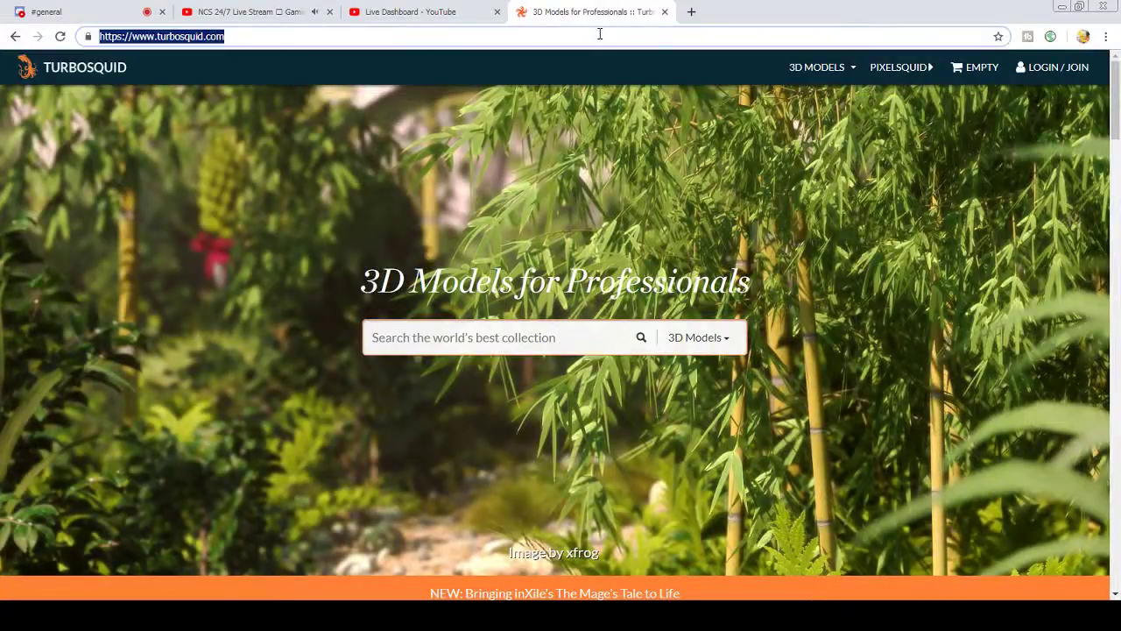
{"action": "type", "text": "yo"}
{"action": "key", "text": "Return"}
{"action": "left_click", "coordinate": [54, 9]}
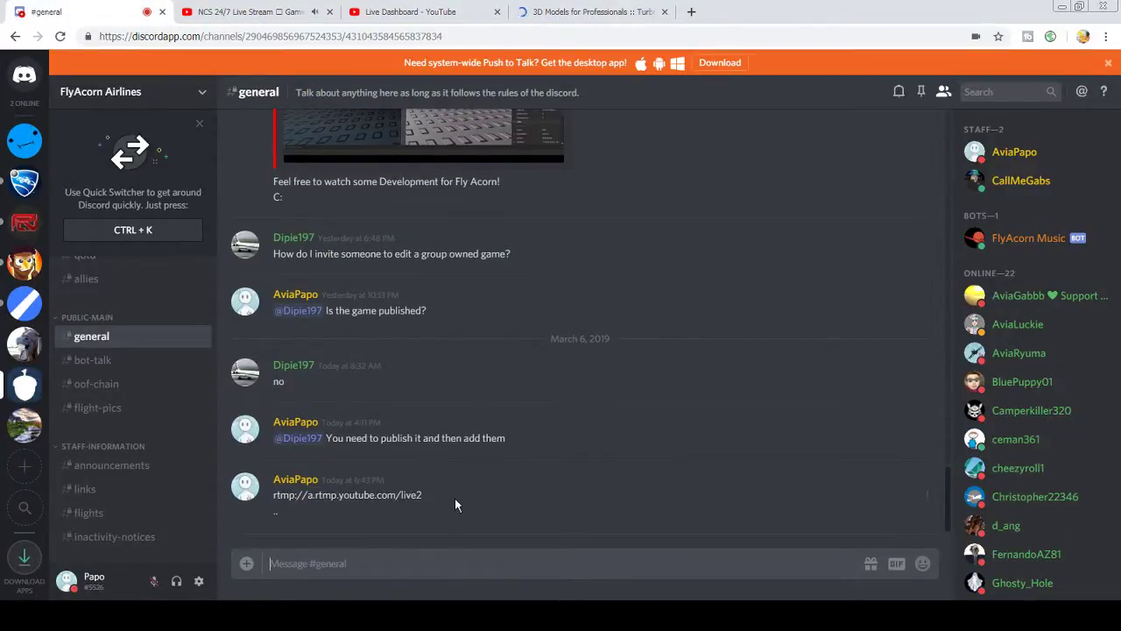
{"action": "left_click", "coordinate": [551, 11]}
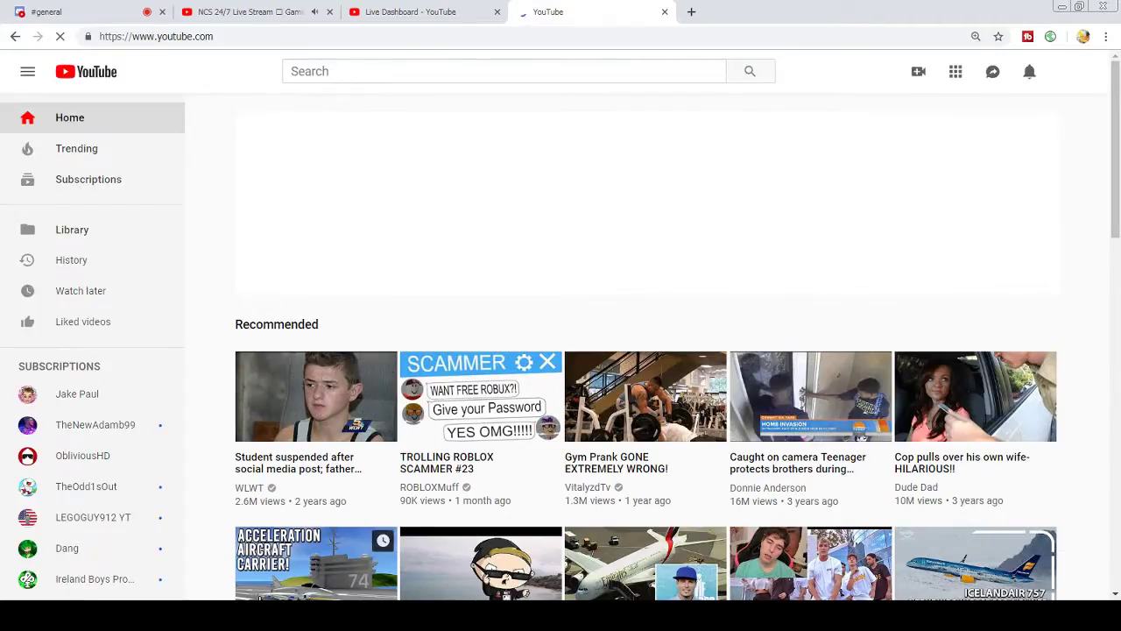
{"action": "scroll", "coordinate": [461, 269], "scroll_direction": "down", "scroll_amount": 4}
{"action": "scroll", "coordinate": [462, 269], "scroll_direction": "up", "scroll_amount": 2}
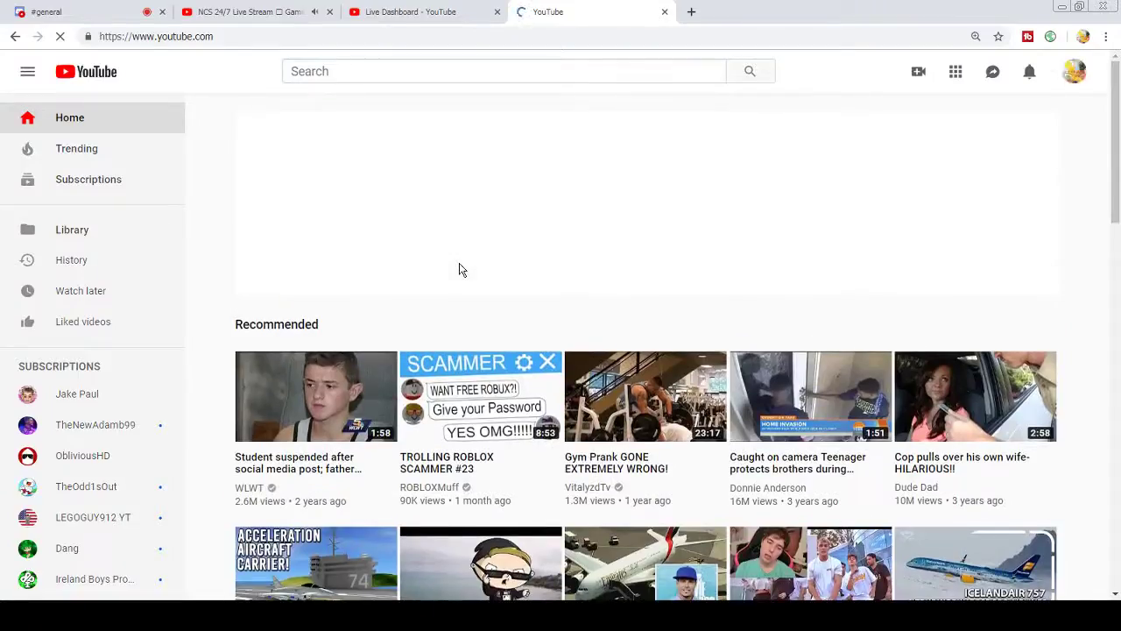
{"action": "scroll", "coordinate": [458, 276], "scroll_direction": "down", "scroll_amount": 8}
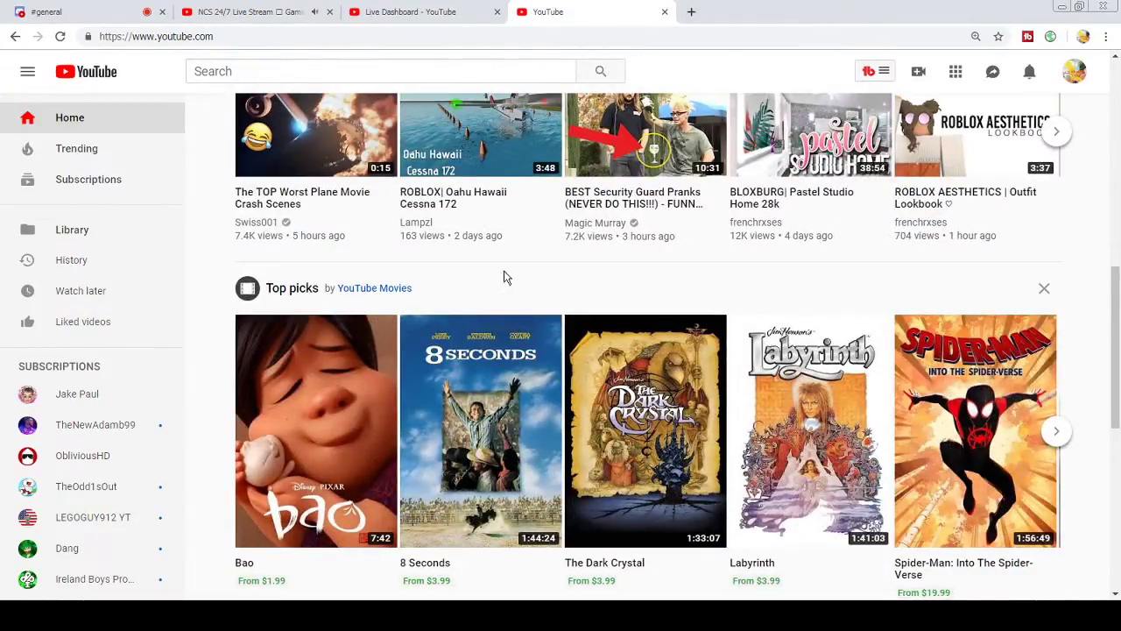
Step: Open Notepad, write "Computer is being so slow rn :C" for the viewers and move the note window aside
{"action": "left_click", "coordinate": [21, 614]}
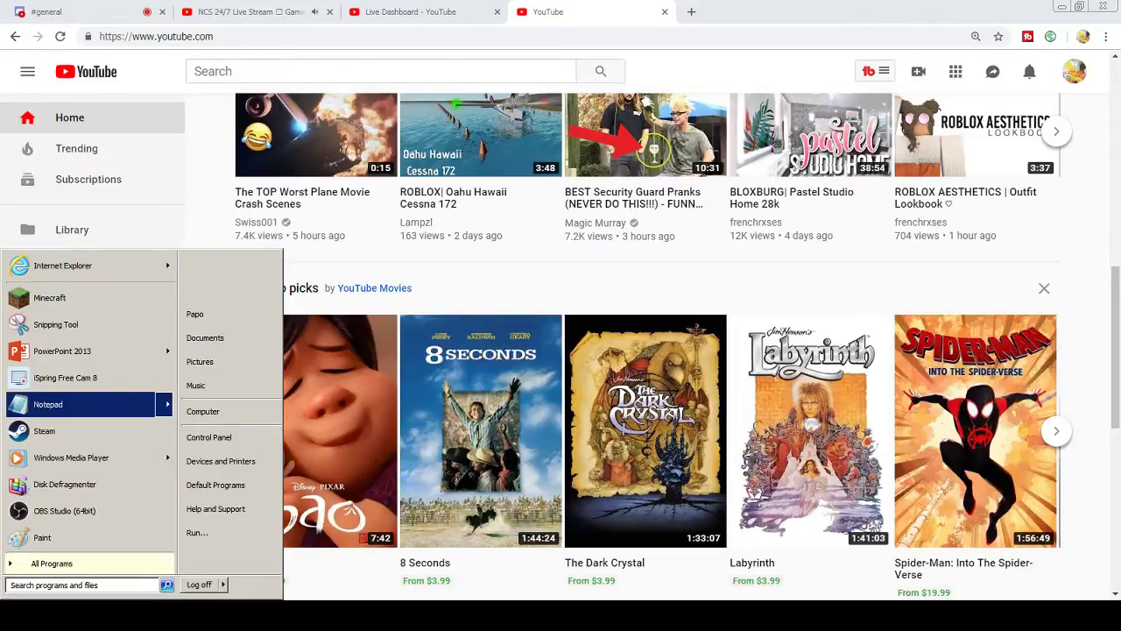
{"action": "left_click", "coordinate": [48, 404]}
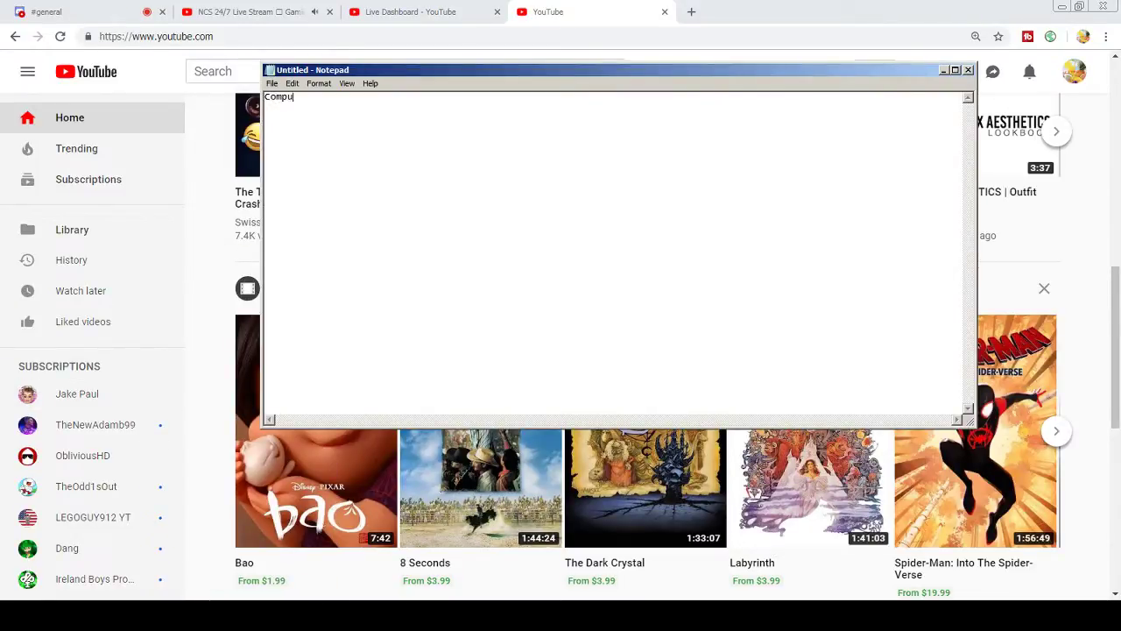
{"action": "type", "text": "Computer is being so slow rn :C"}
{"action": "left_click_drag", "start_coordinate": [613, 71], "coordinate": [355, 259]}
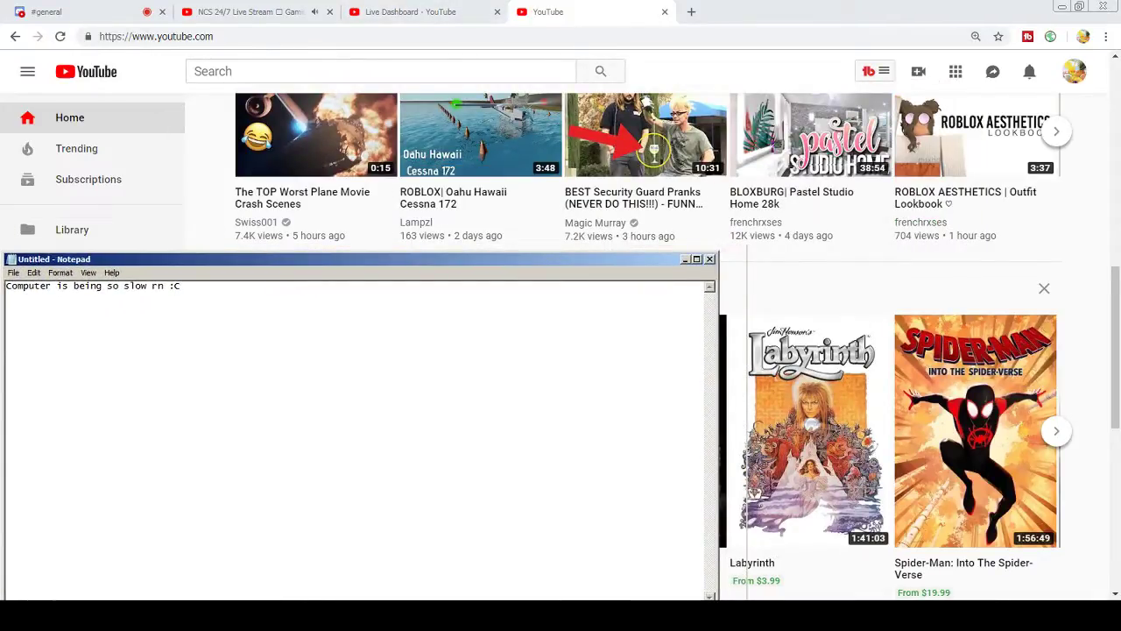
Step: Search YouTube for the streamer's own channel and open the channel with the fruit drink picture
{"action": "left_click", "coordinate": [544, 13]}
{"action": "left_click", "coordinate": [376, 77]}
{"action": "type", "text": "A"}
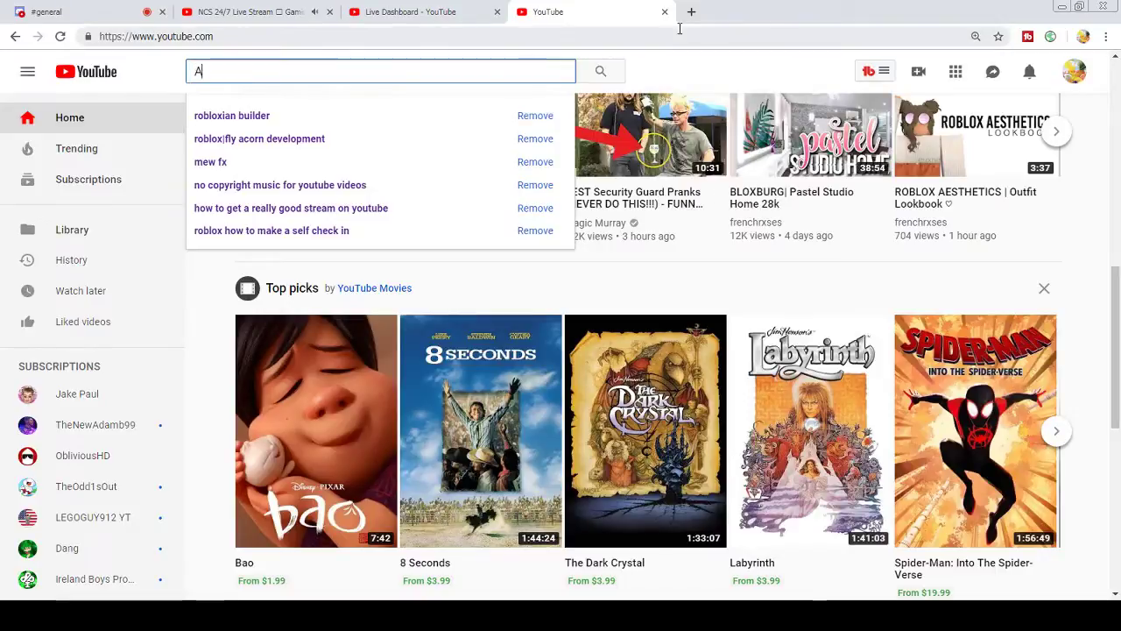
{"action": "type", "text": "viaPapo"}
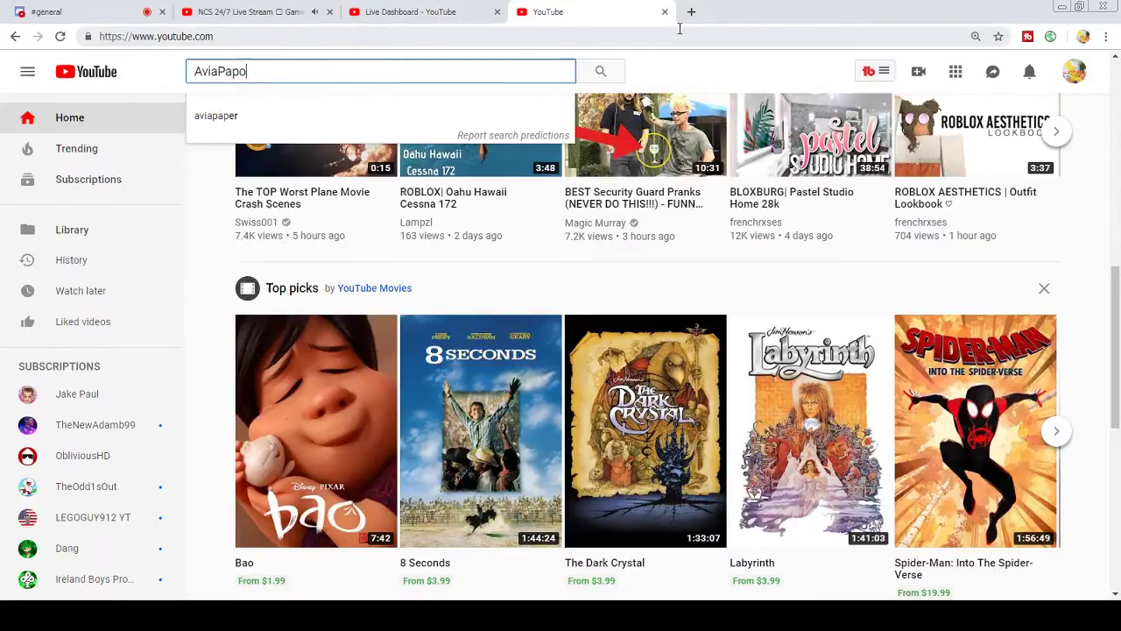
{"action": "key", "text": "Return"}
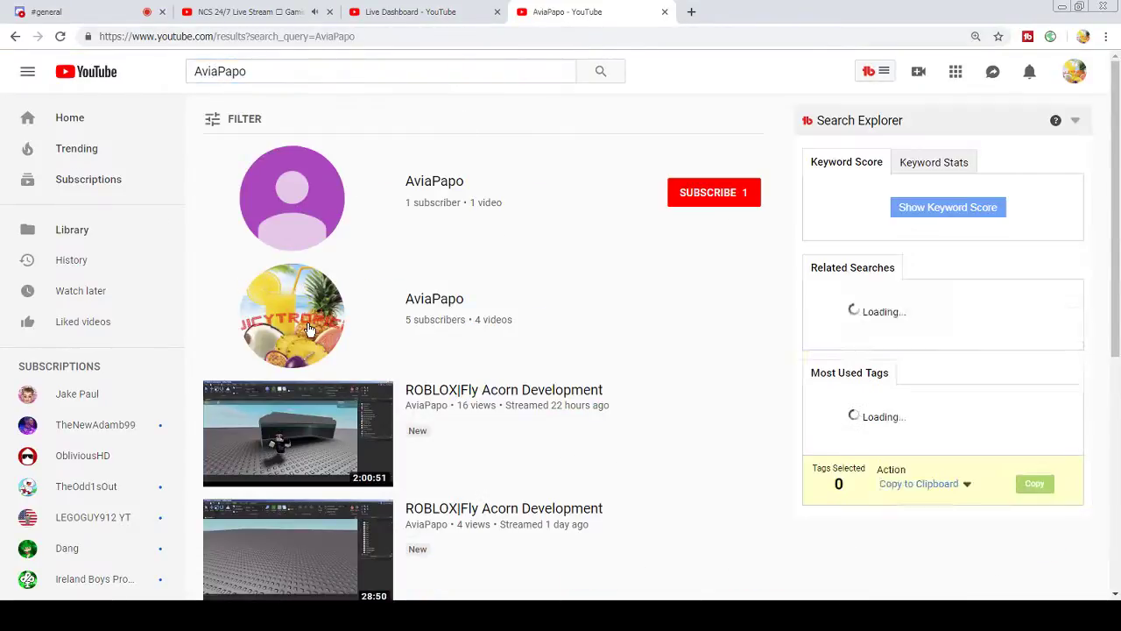
{"action": "left_click", "coordinate": [312, 326]}
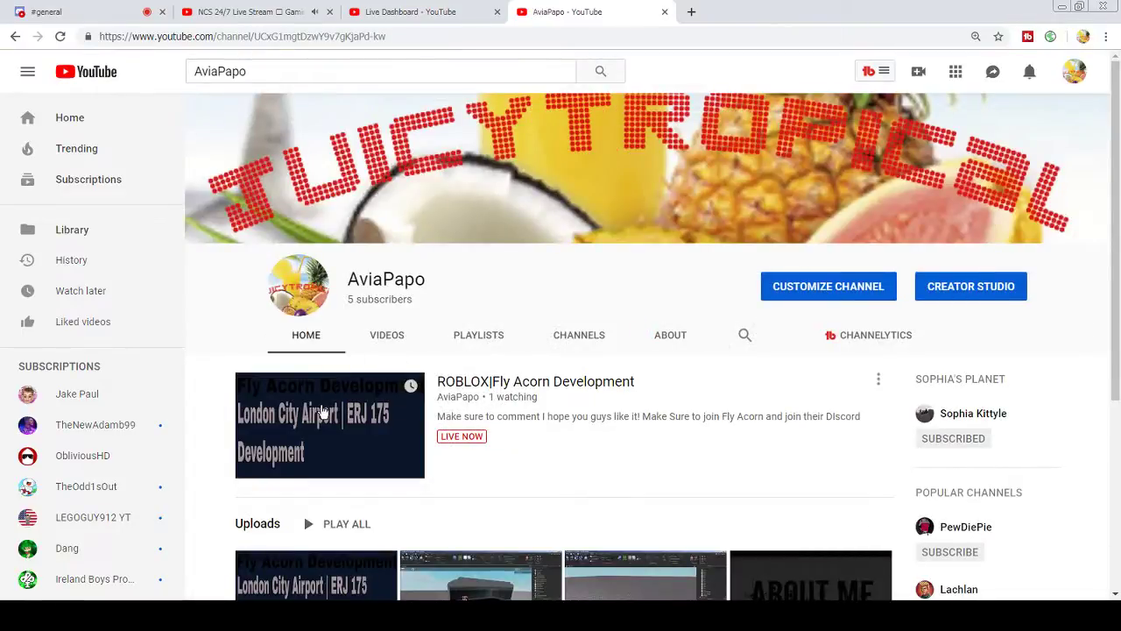
Step: Open the live stream ROBLOX|Fly Acorn Development and copy its web address
{"action": "left_click", "coordinate": [350, 394]}
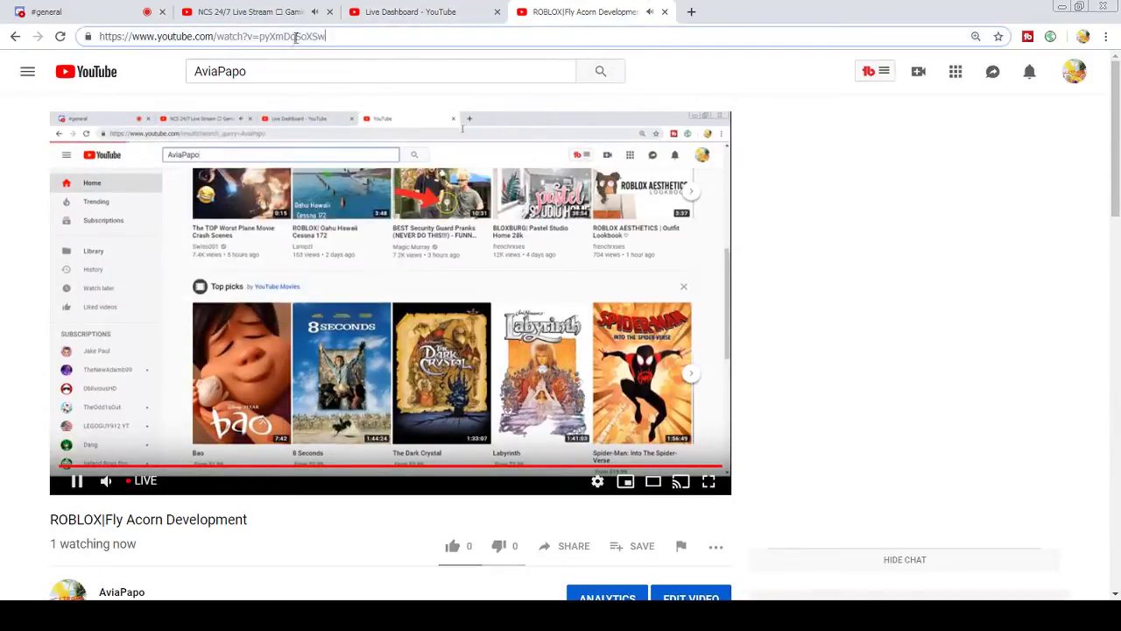
{"action": "left_click", "coordinate": [295, 35]}
{"action": "key", "text": "ctrl+c"}
Step: Switch to Discord and delete the ".." message from the #general channel
{"action": "left_click", "coordinate": [74, 10]}
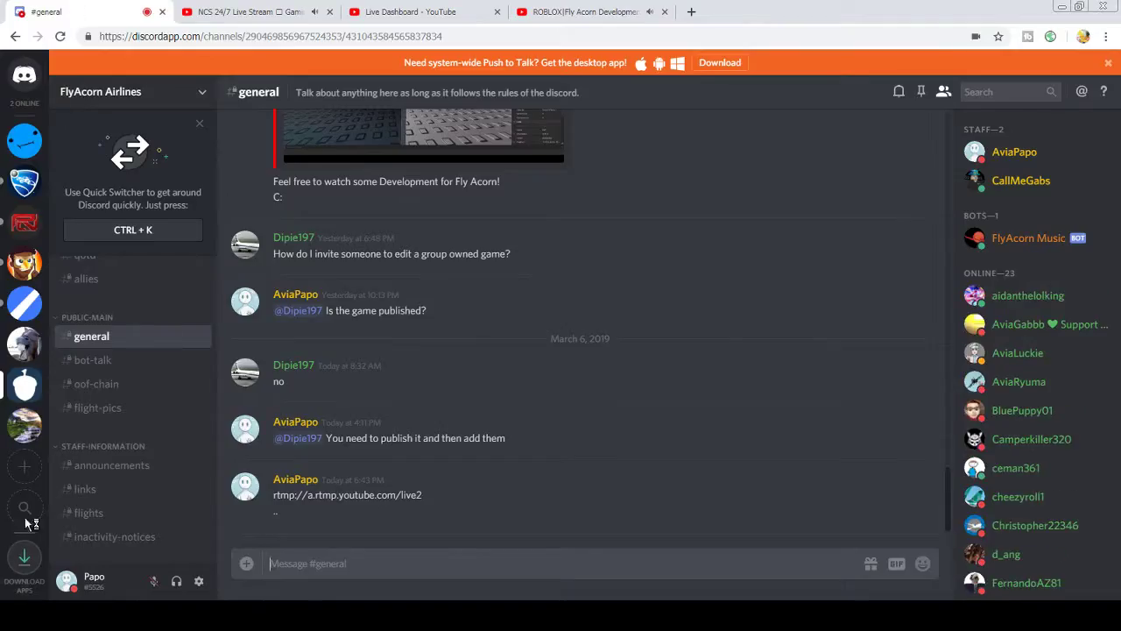
{"action": "left_click", "coordinate": [928, 513]}
{"action": "left_click", "coordinate": [930, 540]}
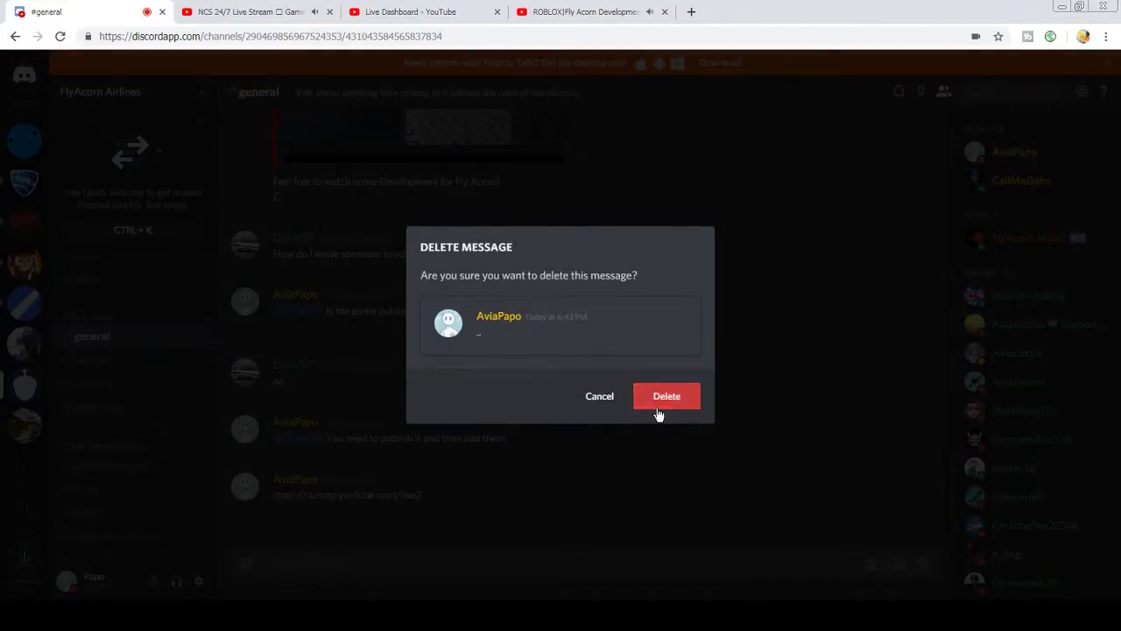
{"action": "left_click", "coordinate": [658, 404]}
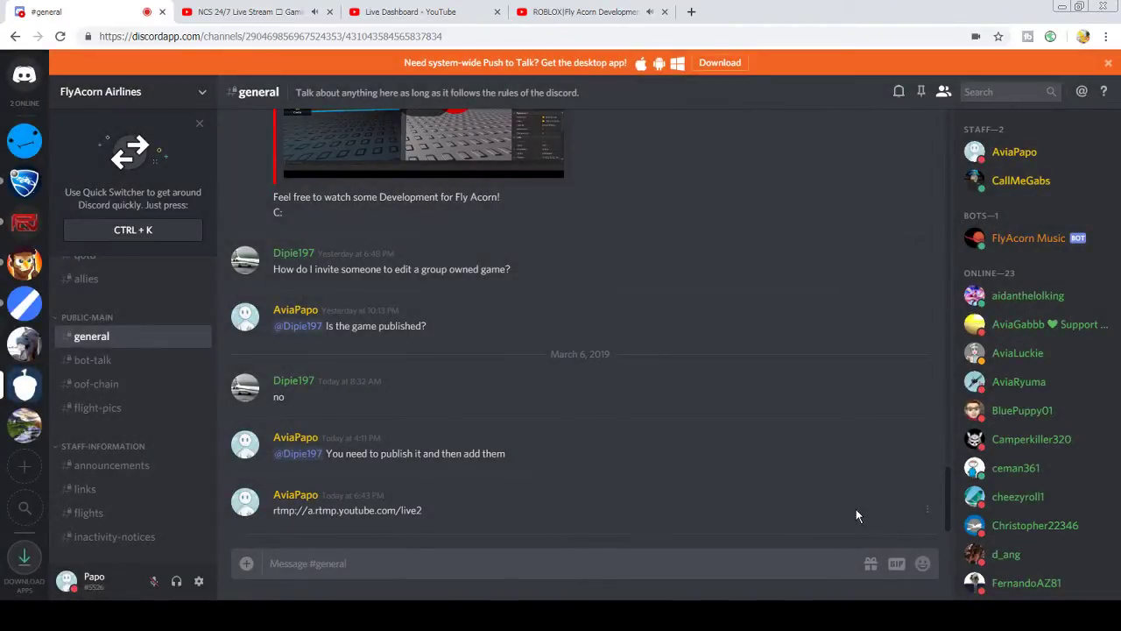
{"action": "left_click", "coordinate": [930, 512]}
{"action": "left_click", "coordinate": [925, 538]}
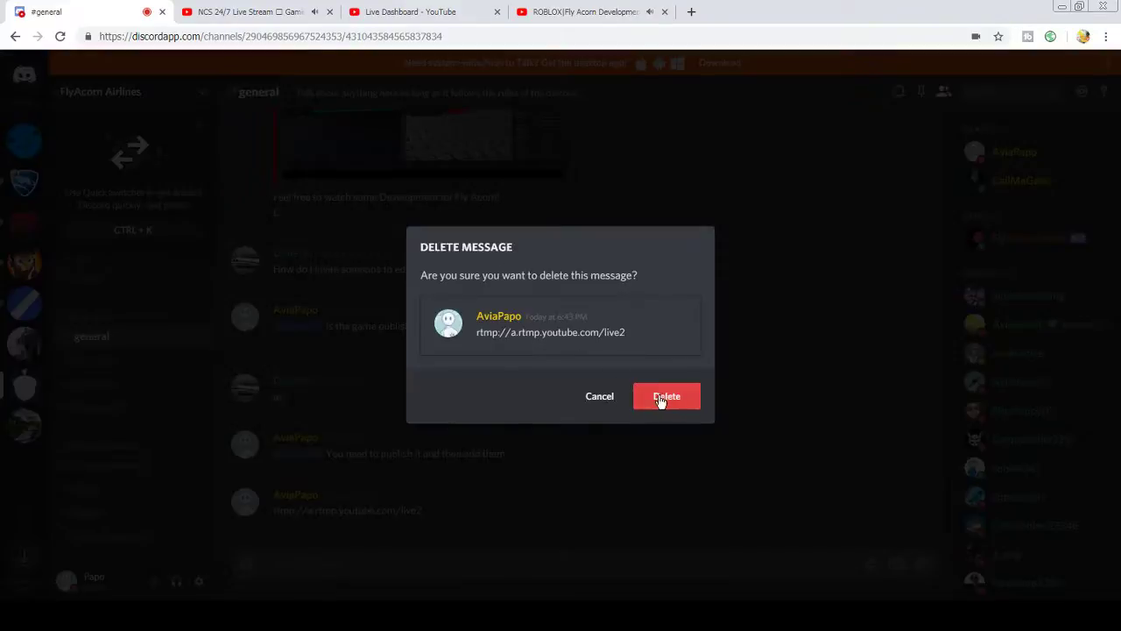
{"action": "left_click", "coordinate": [601, 396]}
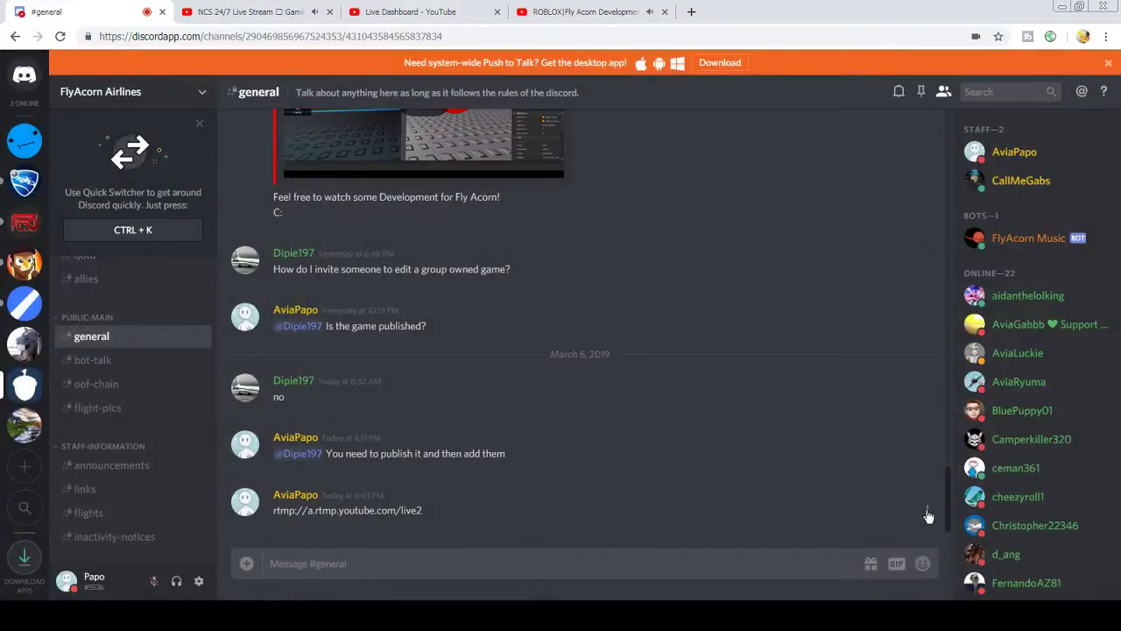
Step: Edit the rtmp://a.rtmp.youtube.com/live2 message in #general, replacing its text with the copied livestream link
{"action": "left_click", "coordinate": [928, 512]}
{"action": "left_click", "coordinate": [927, 525]}
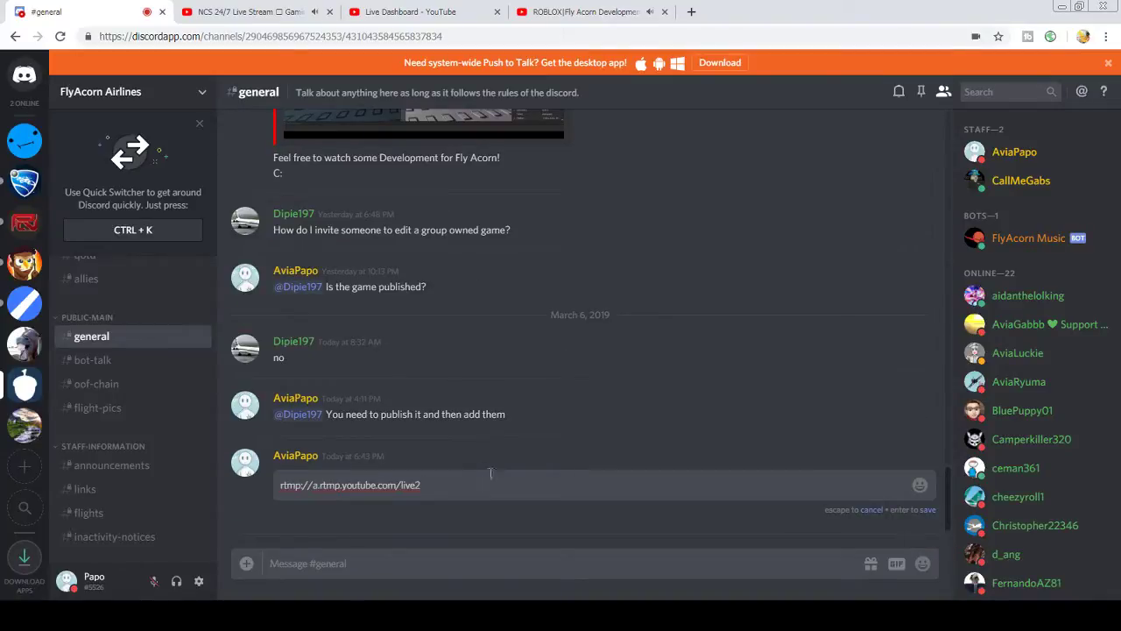
{"action": "left_click_drag", "start_coordinate": [490, 473], "coordinate": [283, 477]}
{"action": "key", "text": "ctrl+v"}
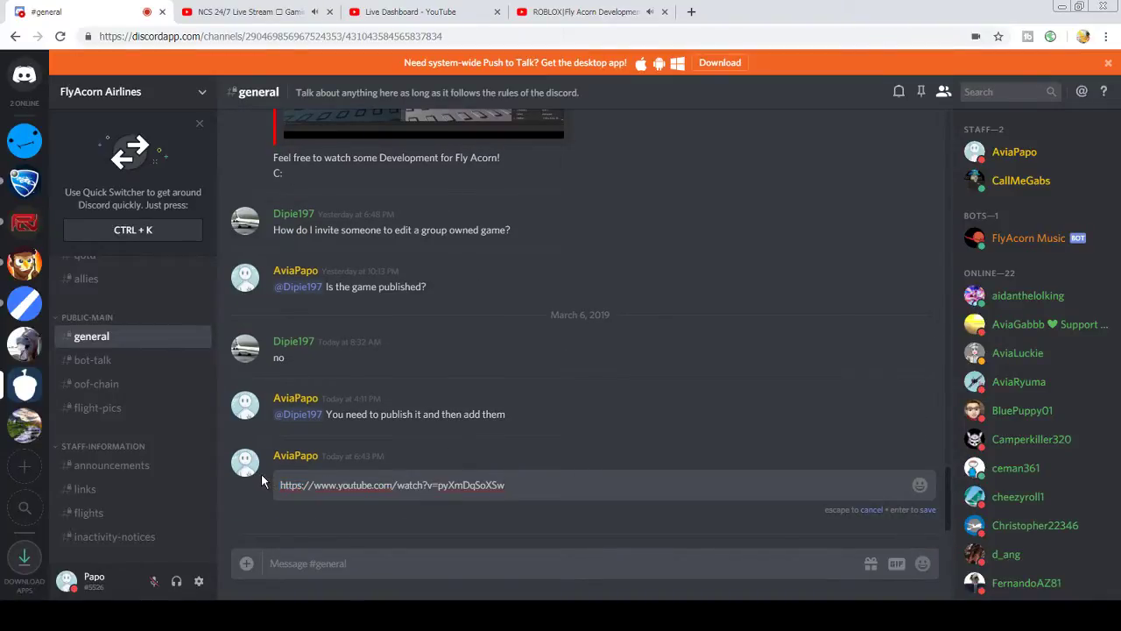
{"action": "key", "text": "Return"}
Step: Post the message "Feel free to watch some Fly Acorn Development!!!" in #general
{"action": "type", "text": "feel"}
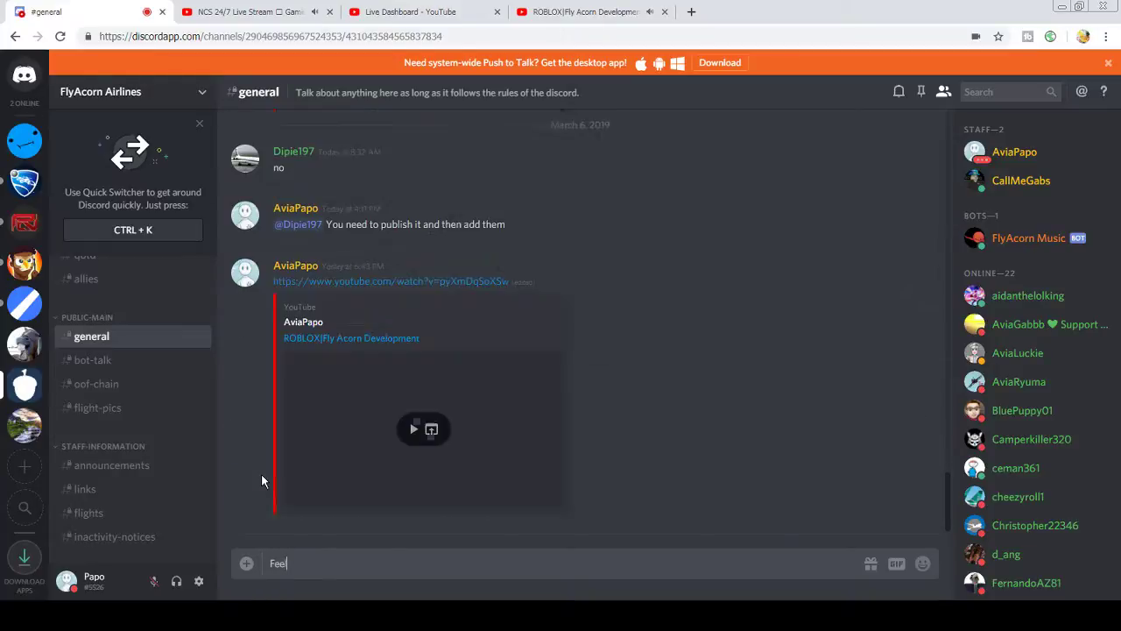
{"action": "type", "text": " free to w"}
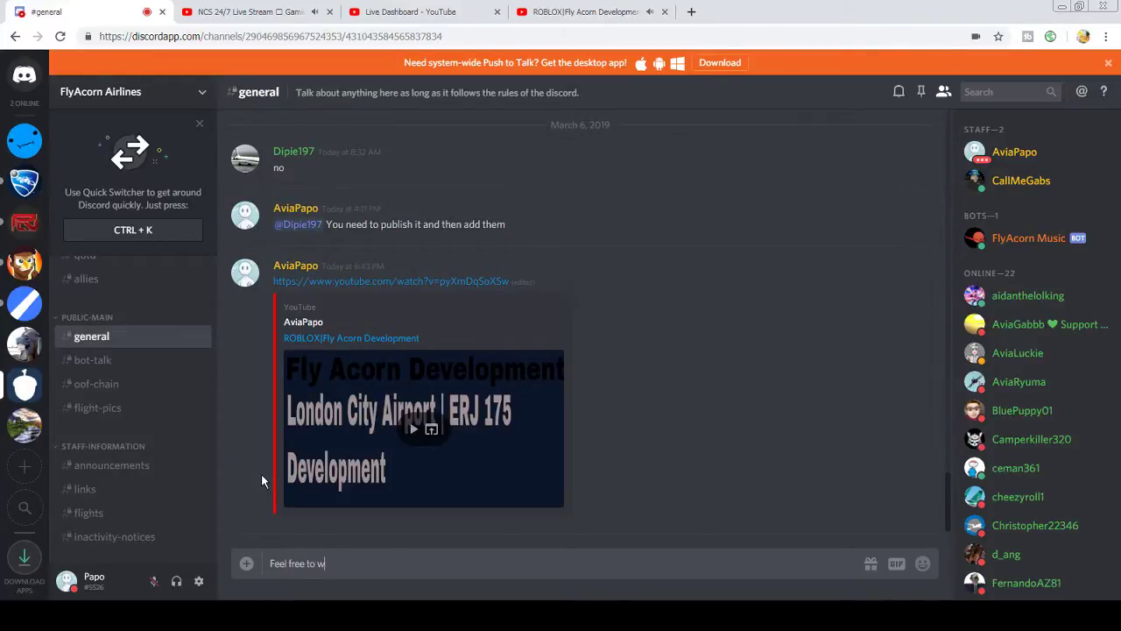
{"action": "type", "text": "atch some FLy Acorn"}
{"action": "key", "text": "BackSpace"}
{"action": "key", "text": "BackSpace"}
{"action": "key", "text": "BackSpace"}
{"action": "key", "text": "BackSpace"}
{"action": "key", "text": "BackSpace"}
{"action": "key", "text": "BackSpace"}
{"action": "key", "text": "BackSpace"}
{"action": "type", "text": "ly Acorn Development!!!"}
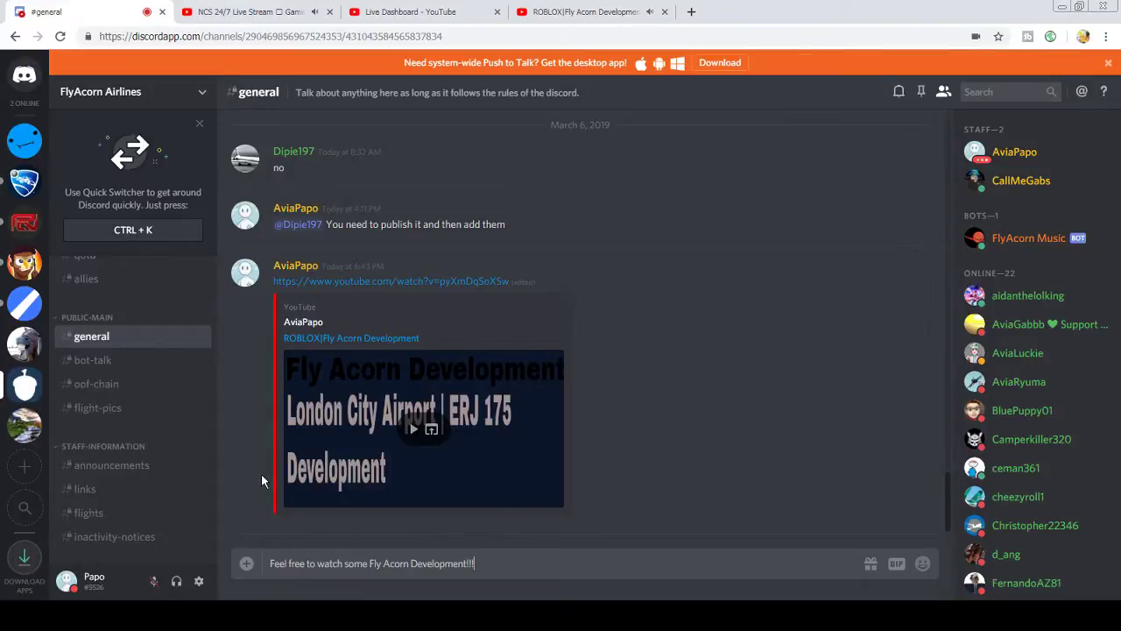
{"action": "key", "text": "Return"}
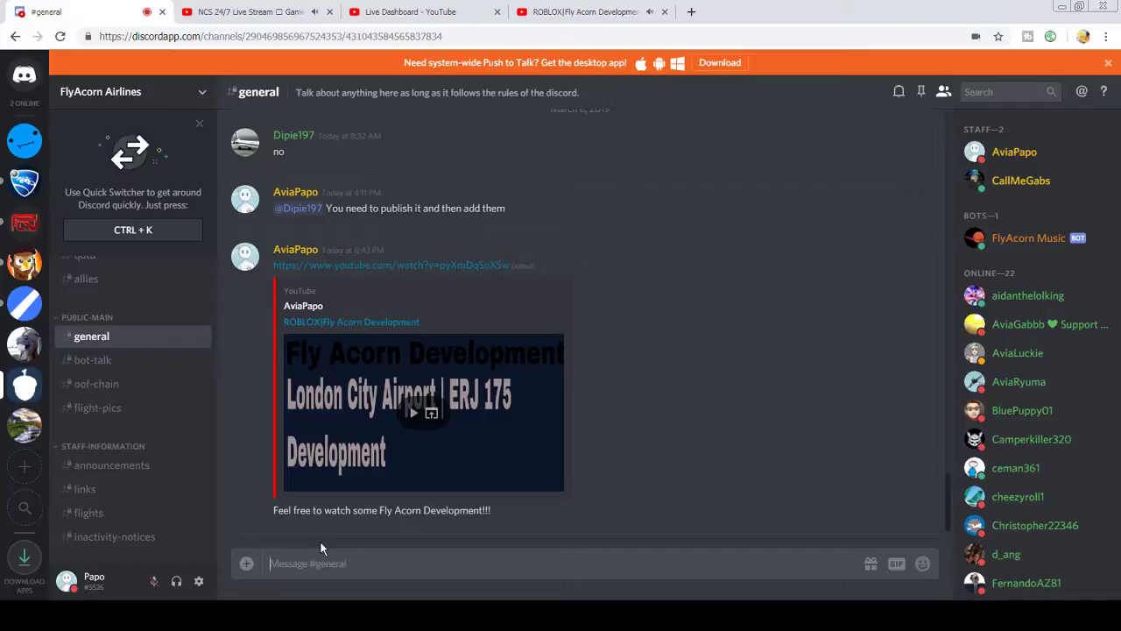
Step: Switch to Roblox Studio, ignore the auto-save recovery file and open the recent game London City Airport.rbxl
{"action": "left_click", "coordinate": [395, 613]}
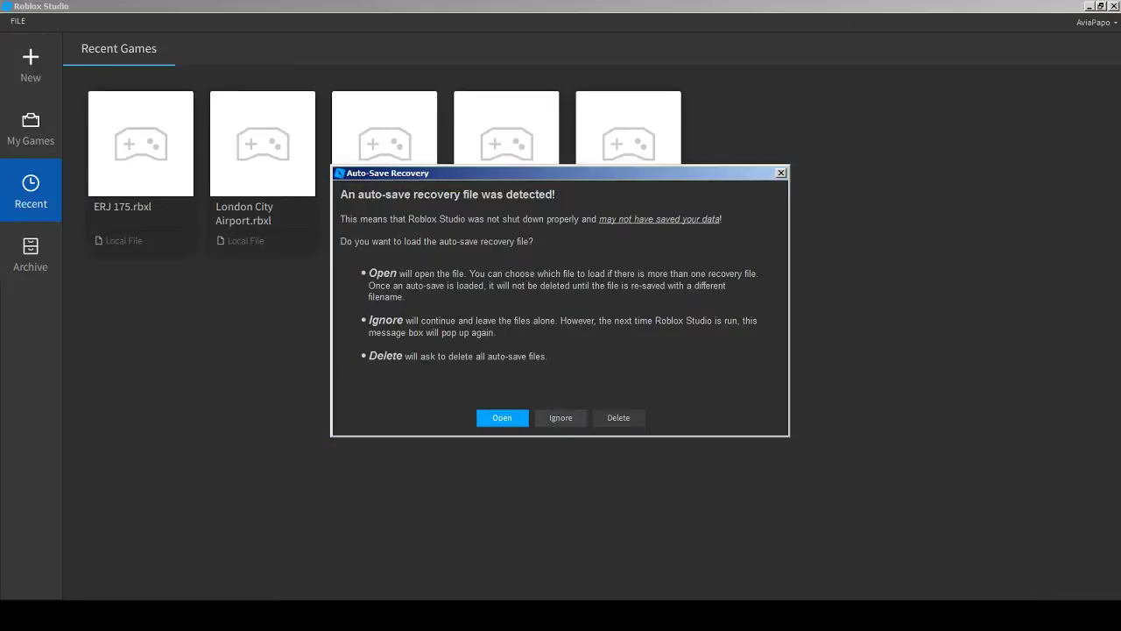
{"action": "left_click", "coordinate": [561, 418]}
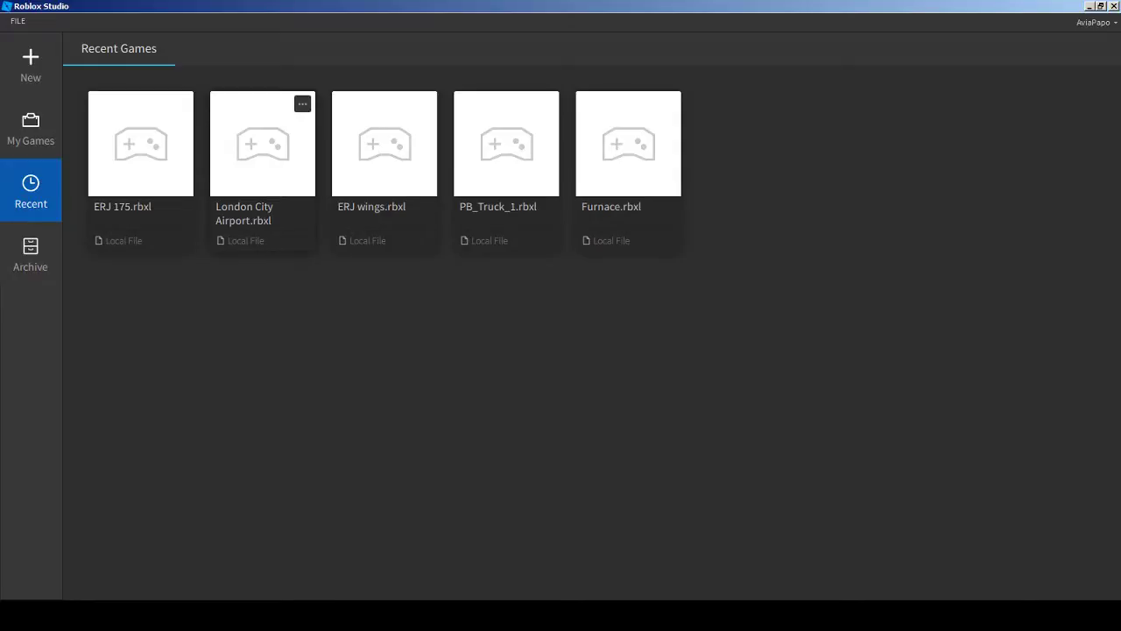
{"action": "left_click", "coordinate": [263, 158]}
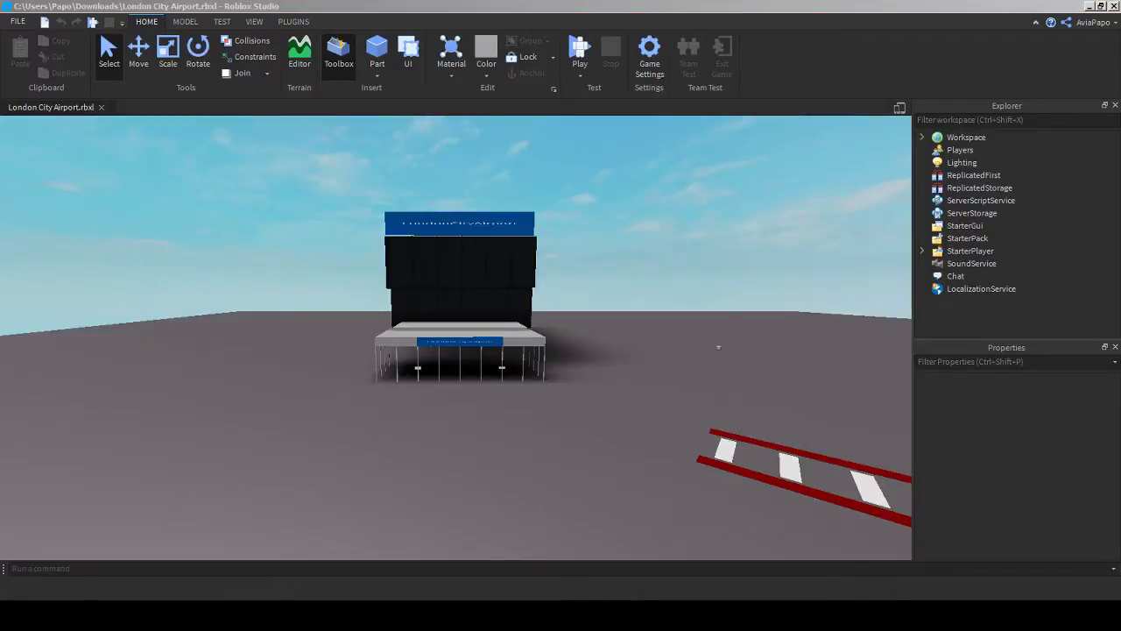
{"action": "key", "text": "alt+F4"}
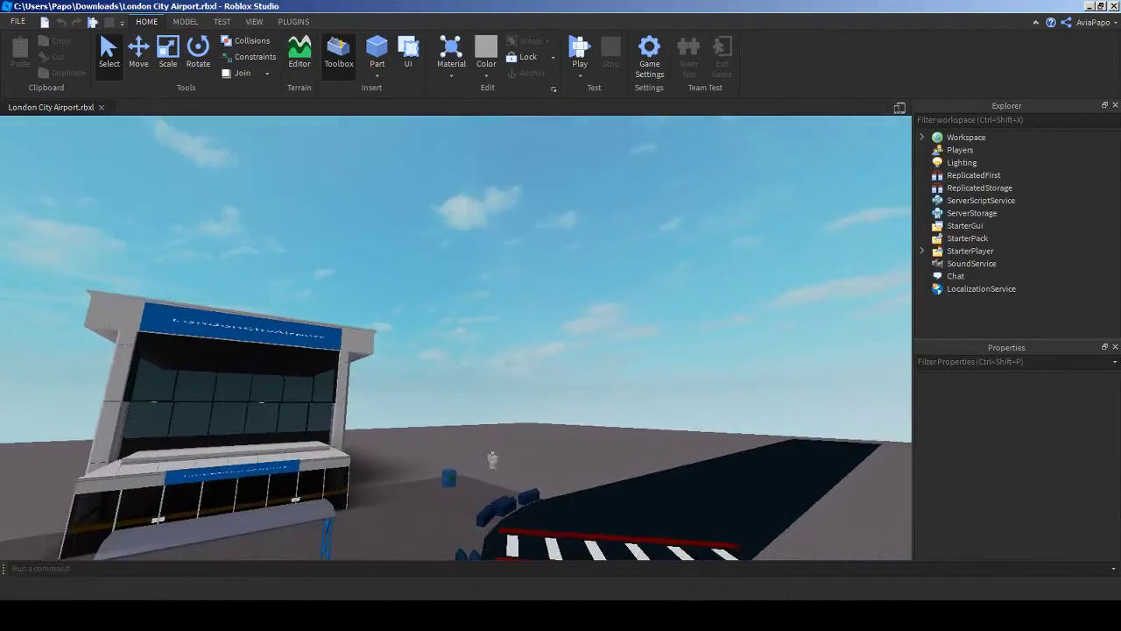
Step: Examine the London City Airport terminal from outside and its glass front up close
{"action": "right_click_drag", "start_coordinate": [456, 337], "coordinate": [665, 337]}
{"action": "key", "text": "w"}
{"action": "key", "text": "s"}
{"action": "right_click_drag", "start_coordinate": [525, 337], "coordinate": [771, 299]}
{"action": "key", "text": "w"}
{"action": "key", "text": "s"}
{"action": "key", "text": "w"}
{"action": "key", "text": "w"}
{"action": "key", "text": "a"}
{"action": "key", "text": "w"}
{"action": "right_click_drag", "start_coordinate": [459, 377], "coordinate": [440, 411]}
{"action": "key", "text": "s"}
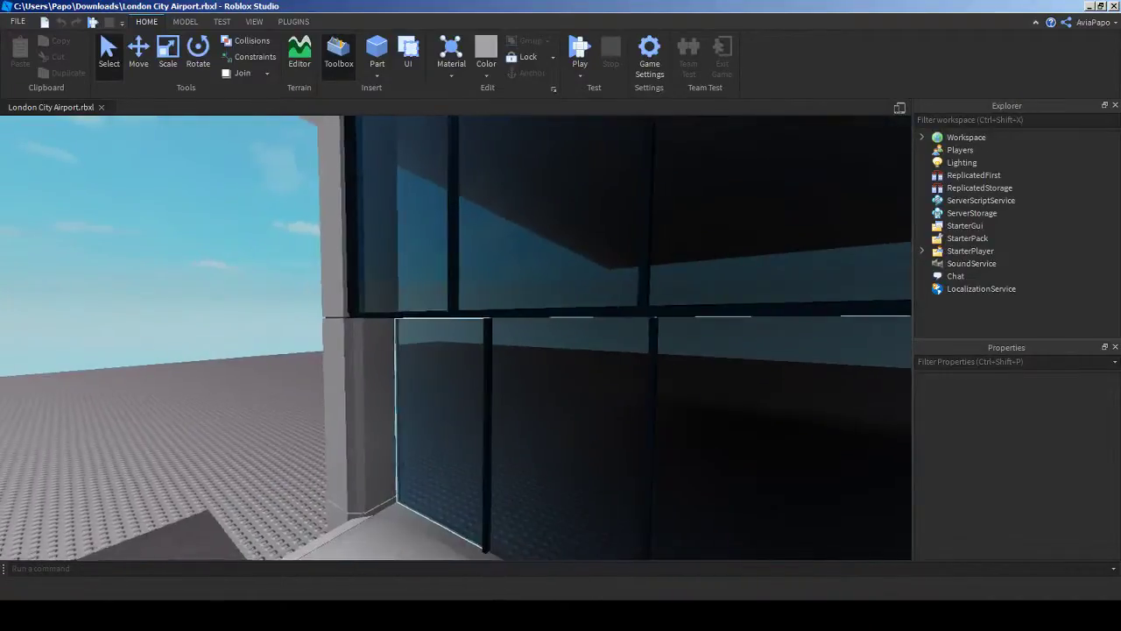
Step: Duplicate the black horizontal beam between the terminal's two window rows and raise the copy to about mid-height of the upper windows
{"action": "key", "text": "w"}
{"action": "left_click", "coordinate": [444, 301]}
{"action": "key", "text": "s"}
{"action": "right_click_drag", "start_coordinate": [444, 302], "coordinate": [477, 301]}
{"action": "key", "text": "s"}
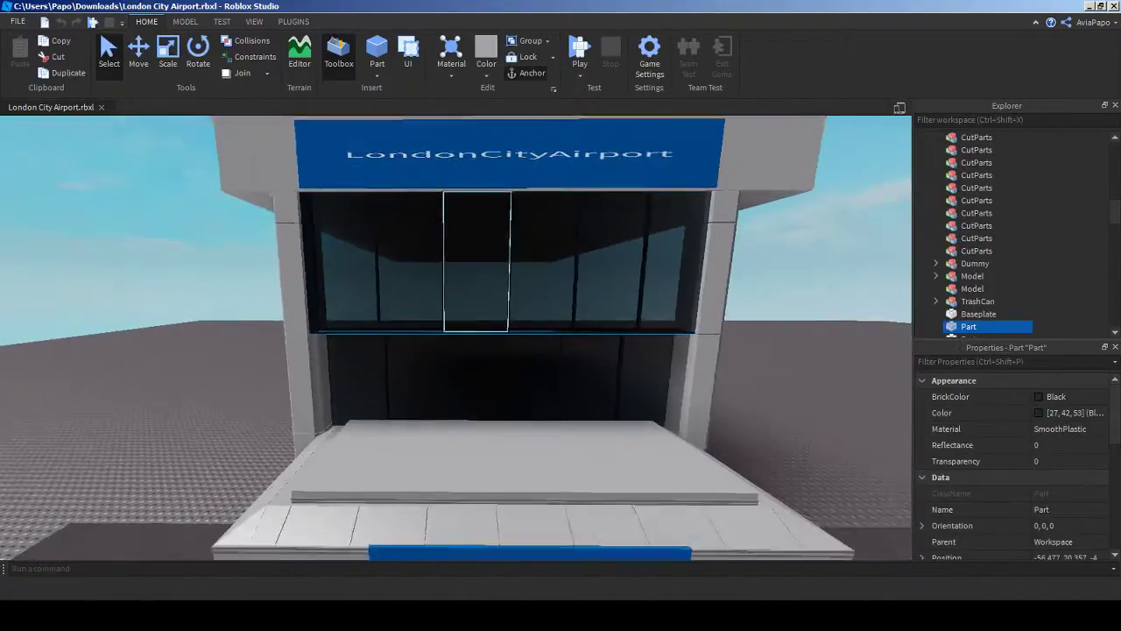
{"action": "key", "text": "w"}
{"action": "left_click", "coordinate": [138, 52]}
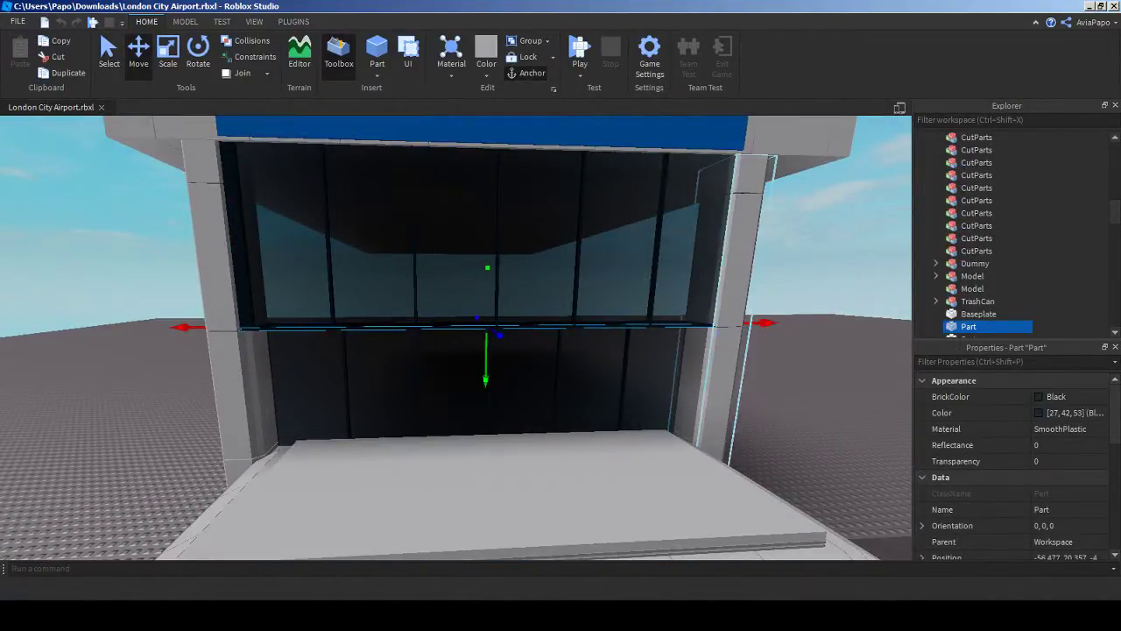
{"action": "scroll", "coordinate": [998, 445], "scroll_direction": "down", "scroll_amount": 2}
{"action": "scroll", "coordinate": [998, 445], "scroll_direction": "up", "scroll_amount": 2}
{"action": "right_click_drag", "start_coordinate": [560, 350], "coordinate": [532, 328]}
{"action": "key", "text": "d"}
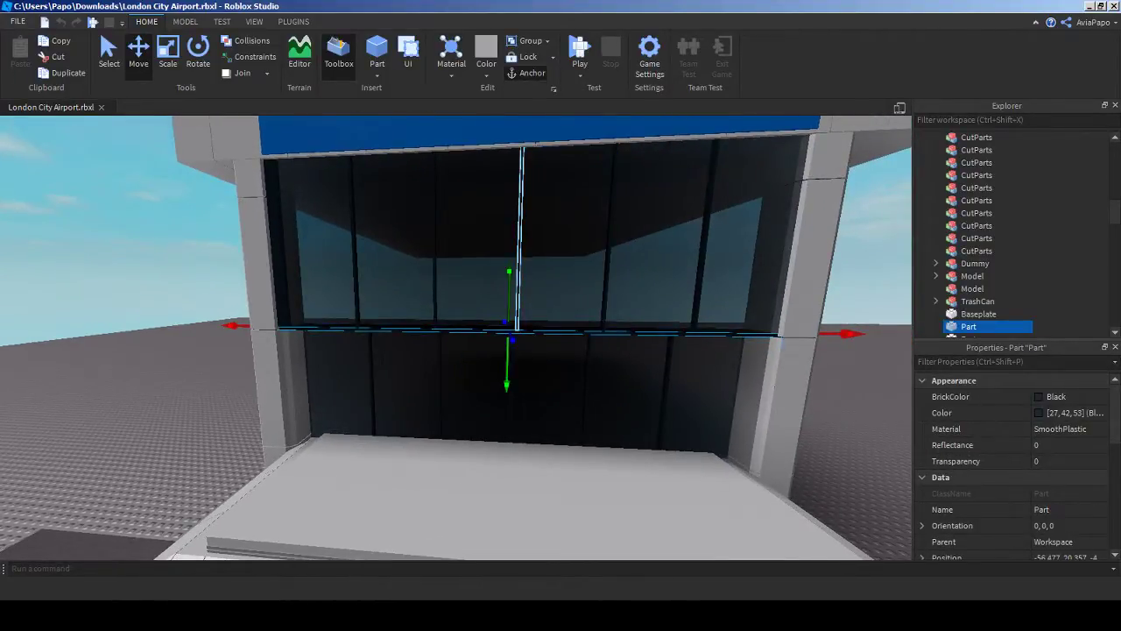
{"action": "key", "text": "ctrl+d"}
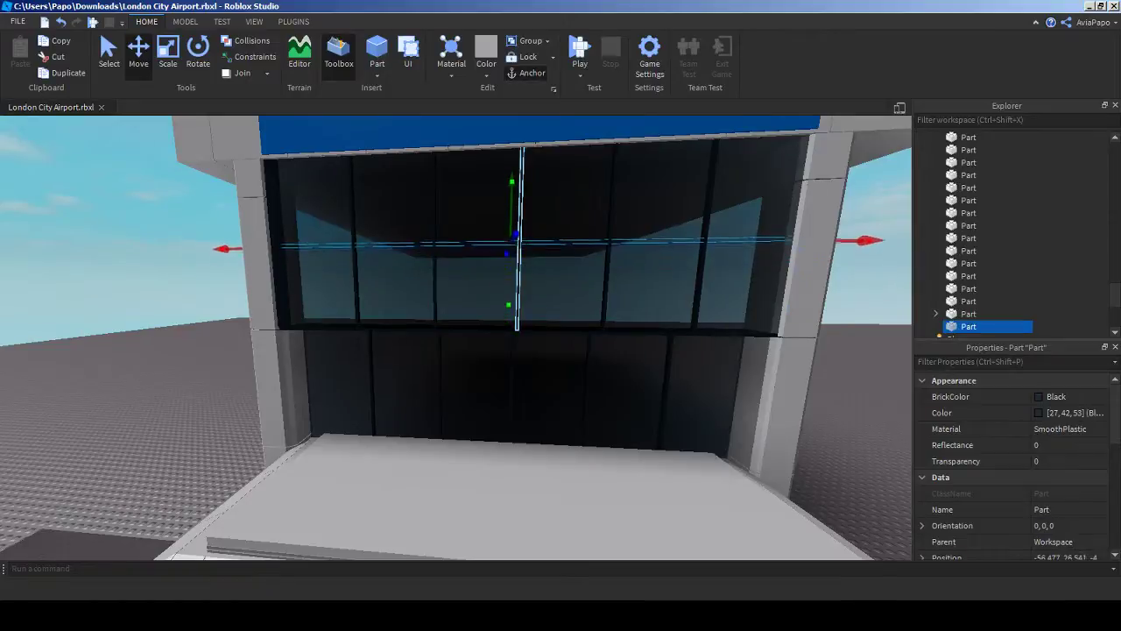
{"action": "scroll", "coordinate": [565, 237], "scroll_direction": "down", "scroll_amount": 5}
{"action": "scroll", "coordinate": [565, 236], "scroll_direction": "up", "scroll_amount": 5}
{"action": "right_click_drag", "start_coordinate": [674, 306], "coordinate": [518, 315]}
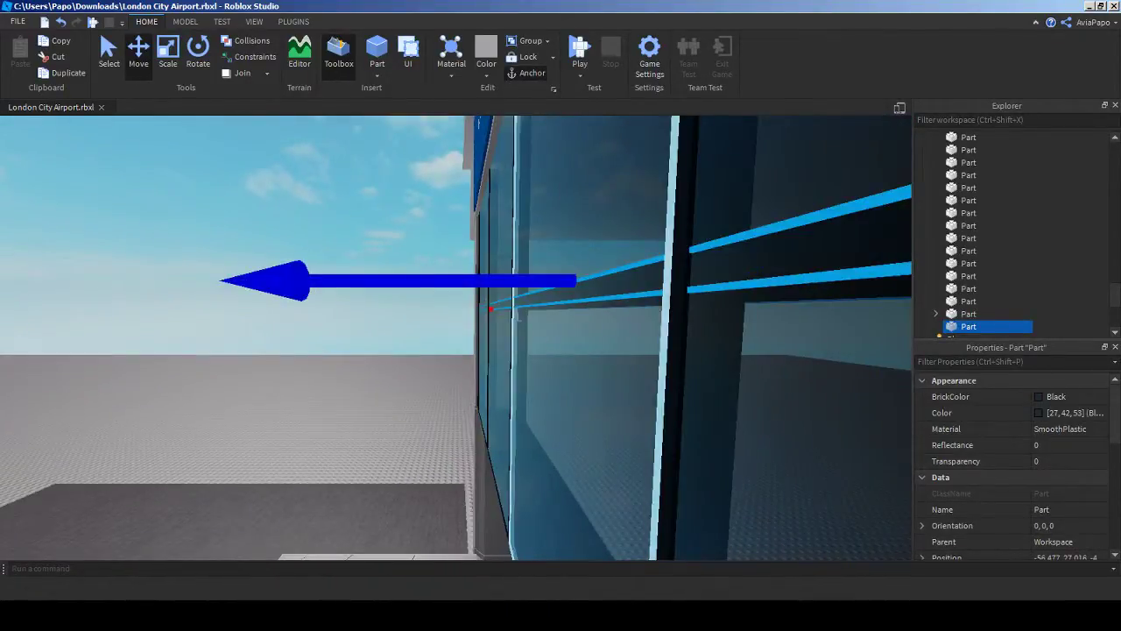
Step: Scale down the duplicated black beam's depth until it sits nearly flush with the upper windows' vertical frames
{"action": "left_click_drag", "start_coordinate": [518, 314], "coordinate": [514, 314]}
{"action": "right_click_drag", "start_coordinate": [517, 315], "coordinate": [435, 174]}
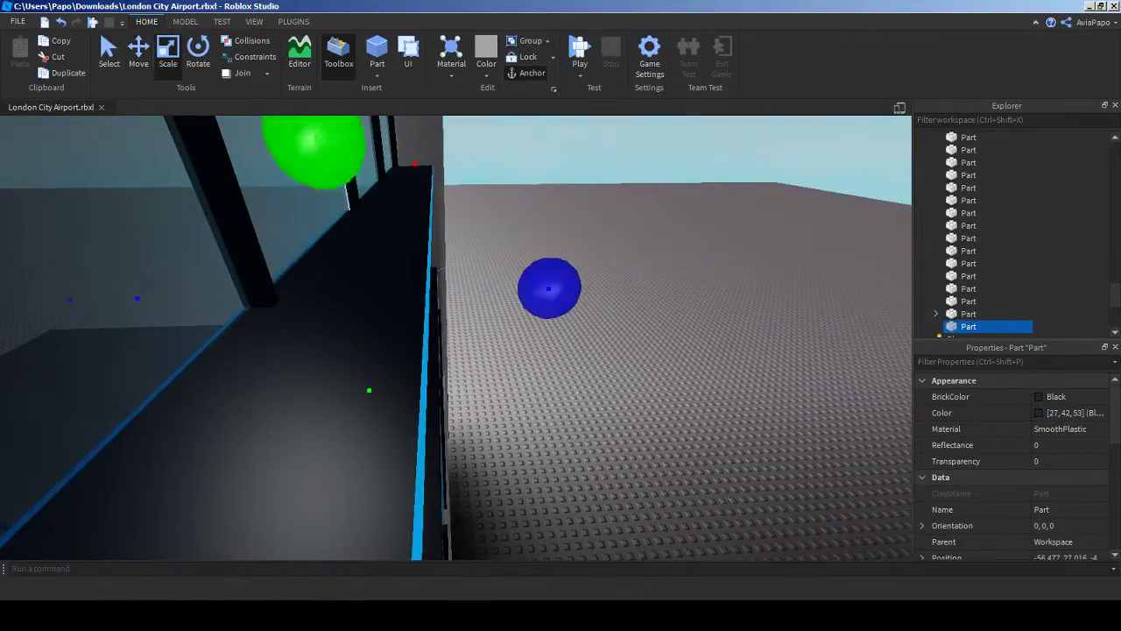
{"action": "left_click_drag", "start_coordinate": [550, 289], "coordinate": [404, 291]}
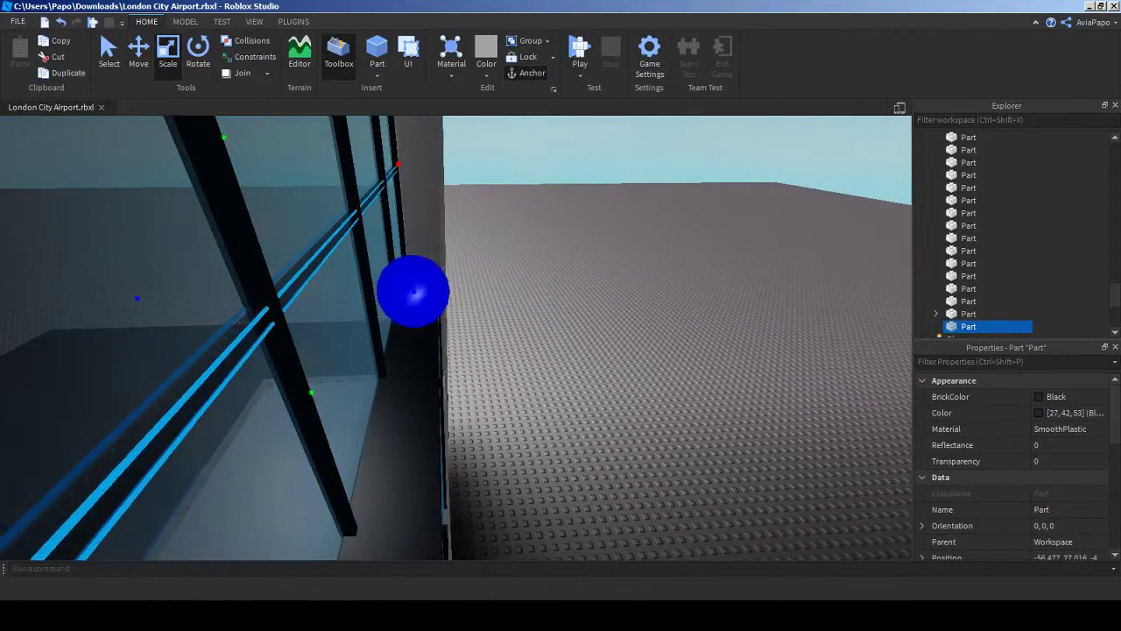
{"action": "left_click", "coordinate": [526, 298]}
Step: Move the light grey pillar union at the end of the window front slightly inward toward the glass
{"action": "right_click_drag", "start_coordinate": [525, 298], "coordinate": [431, 257]}
{"action": "key", "text": "s"}
{"action": "key", "text": "w"}
{"action": "key", "text": "s"}
{"action": "key", "text": "w"}
{"action": "key", "text": "s"}
{"action": "key", "text": "a"}
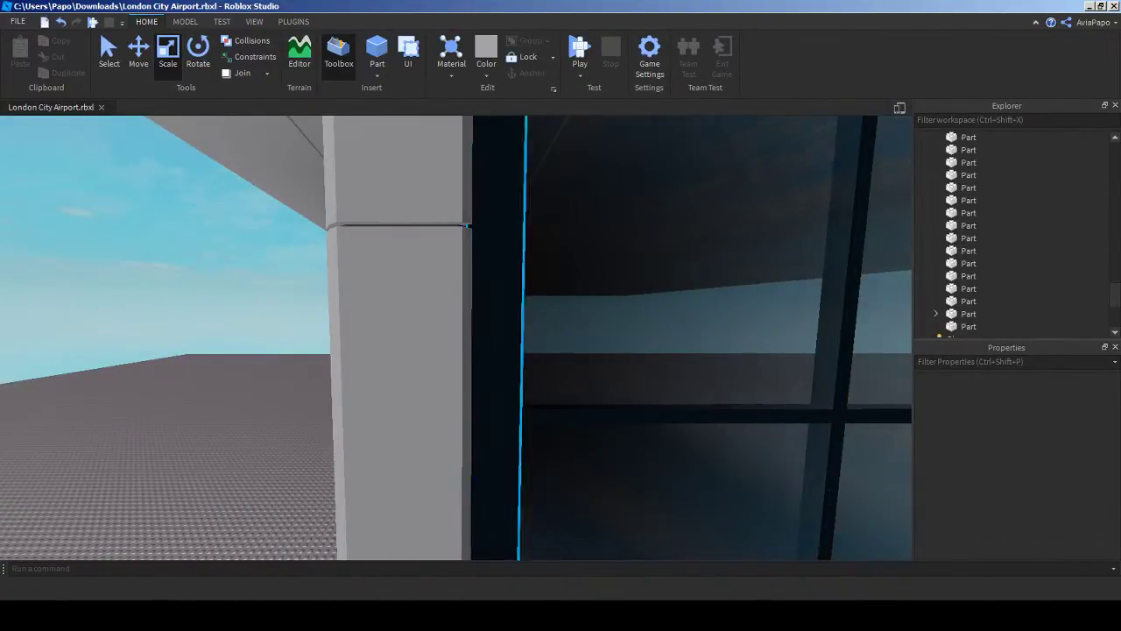
{"action": "left_click", "coordinate": [497, 341]}
{"action": "key", "text": "d"}
{"action": "right_click_drag", "start_coordinate": [497, 342], "coordinate": [490, 403]}
{"action": "key", "text": "s"}
{"action": "key", "text": "s"}
{"action": "key", "text": "w"}
{"action": "key", "text": "s"}
{"action": "left_click", "coordinate": [469, 351]}
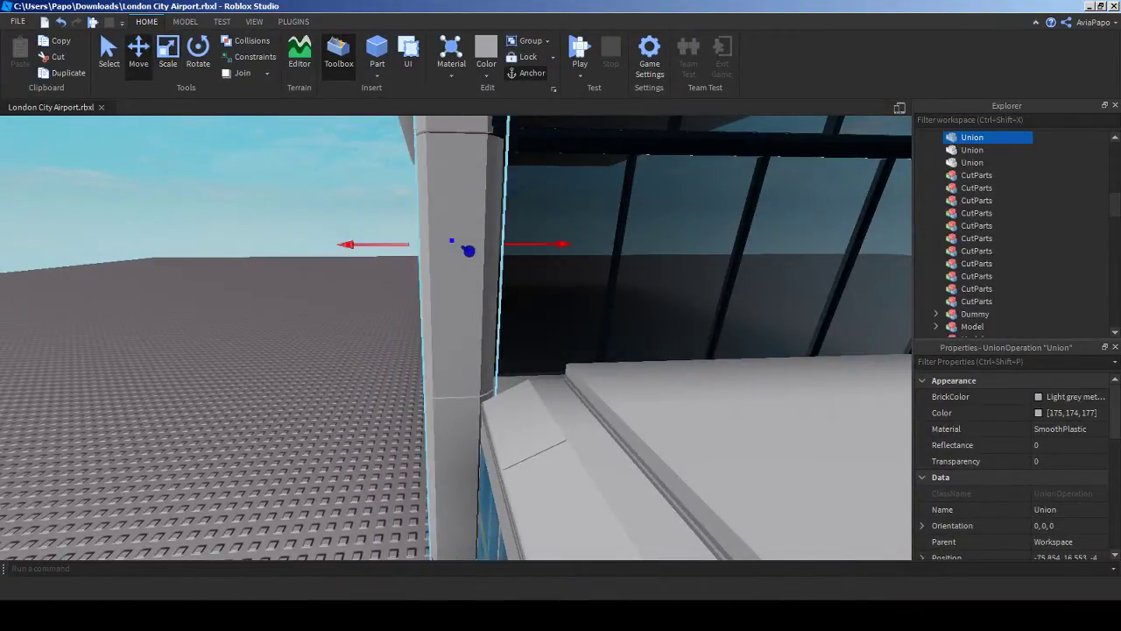
{"action": "key", "text": "w"}
{"action": "mouse_move", "coordinate": [468, 350]}
{"action": "right_mouse_down"}
{"action": "mouse_move", "coordinate": [468, 312]}
{"action": "mouse_move", "coordinate": [469, 342]}
{"action": "right_mouse_up"}
{"action": "left_click_drag", "start_coordinate": [595, 456], "coordinate": [613, 456]}
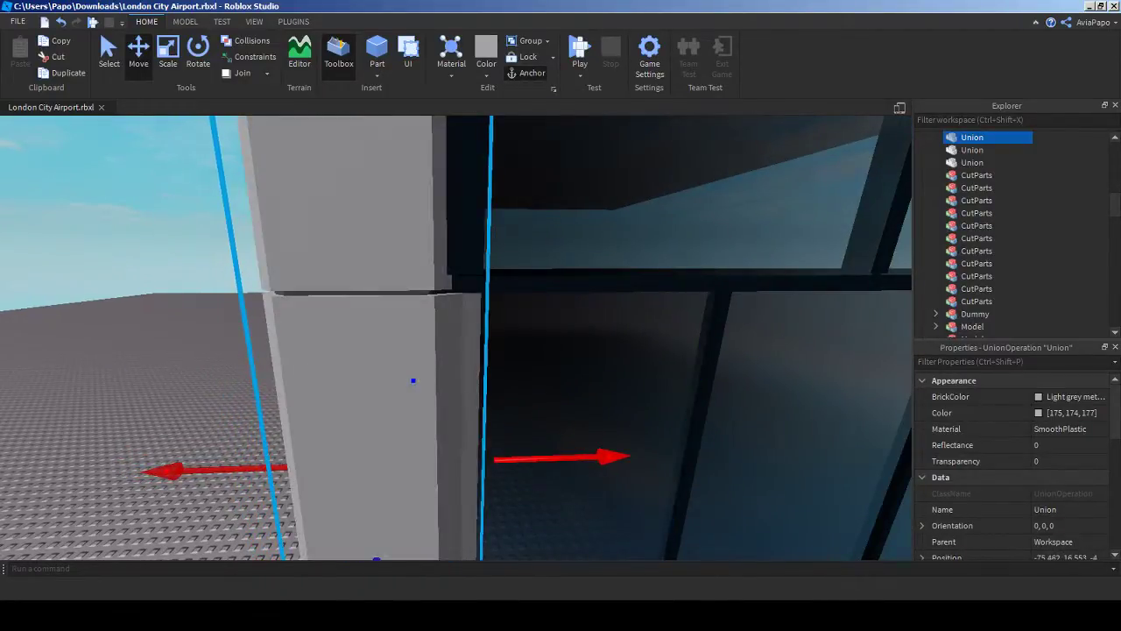
{"action": "scroll", "coordinate": [613, 456], "scroll_direction": "down", "scroll_amount": 10}
{"action": "left_click", "coordinate": [630, 456]}
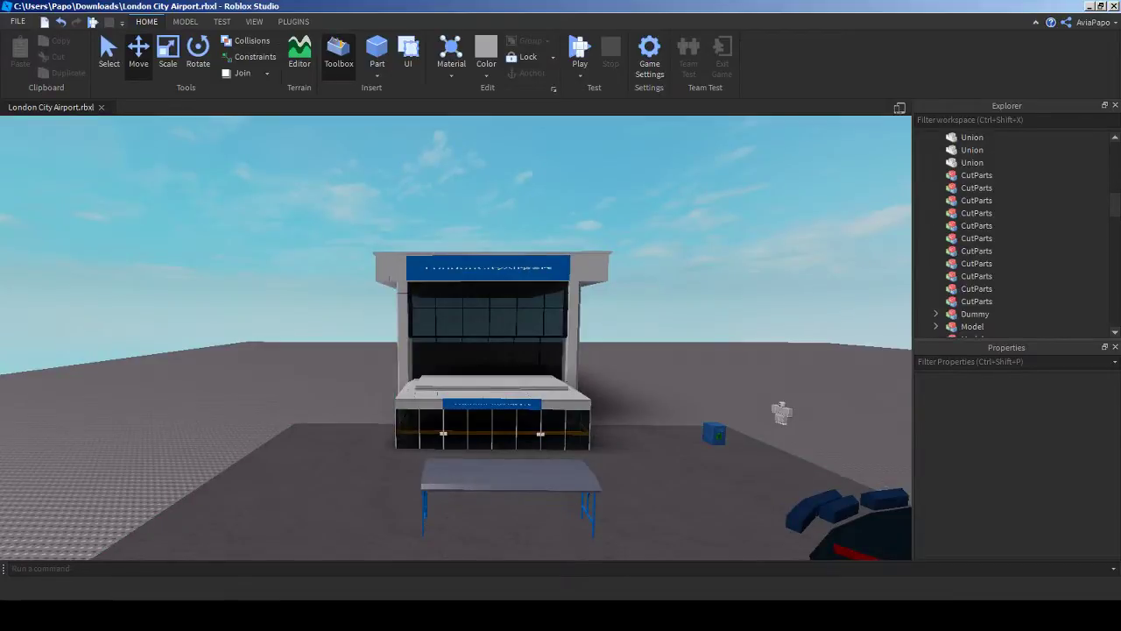
Step: Adjust the width of the black vertical frame between the grey pillar and the upper windows
{"action": "key", "text": "w"}
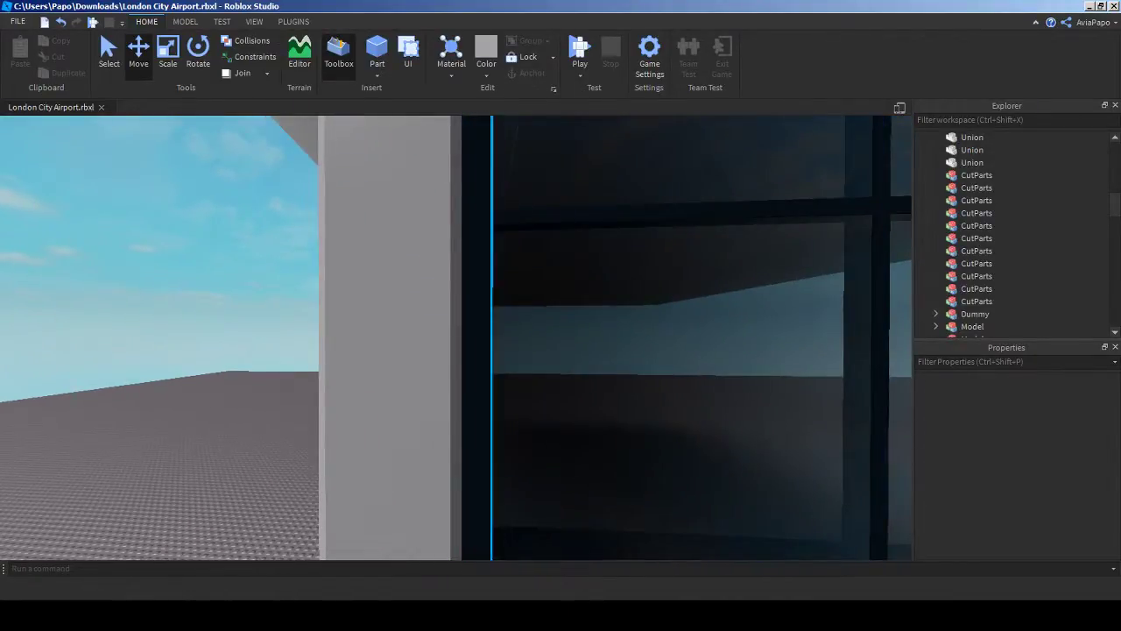
{"action": "left_click", "coordinate": [477, 342]}
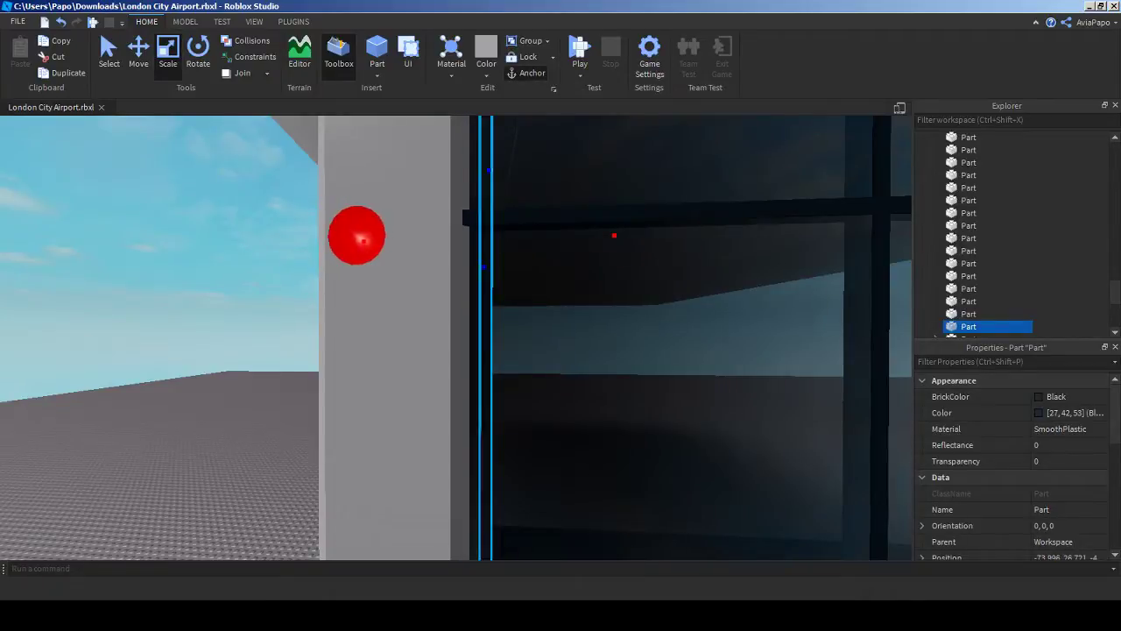
{"action": "key", "text": "s"}
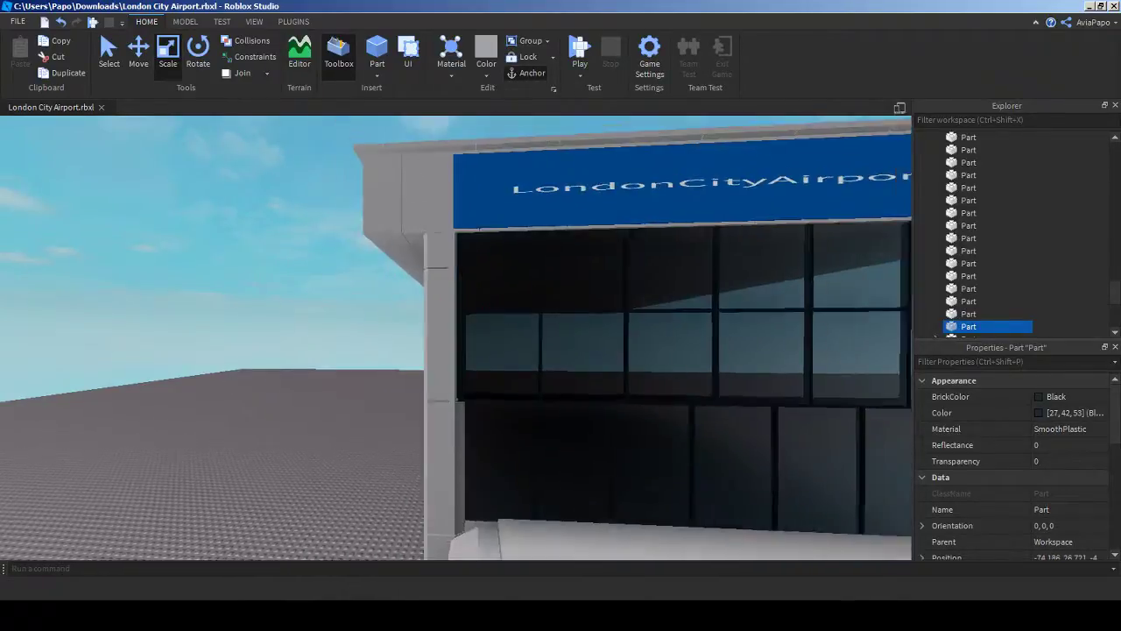
{"action": "left_click", "coordinate": [289, 341]}
Step: Examine the terminal's window ends, rear, front, entrance glass and surrounding ground from several angles
{"action": "key", "text": "w"}
{"action": "key", "text": "w"}
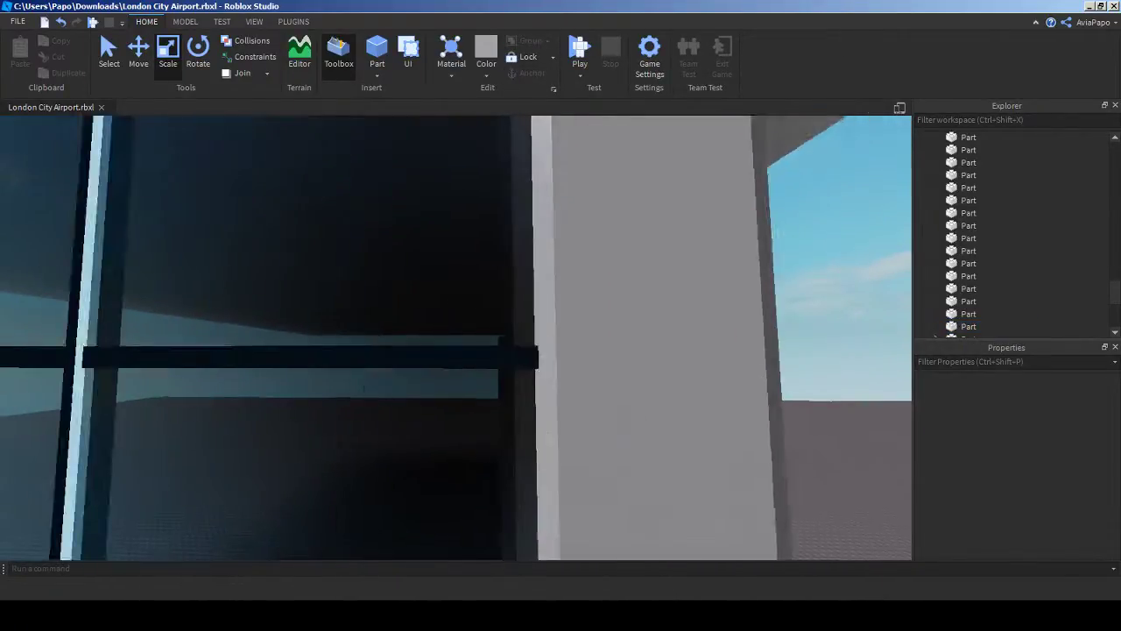
{"action": "key", "text": "s"}
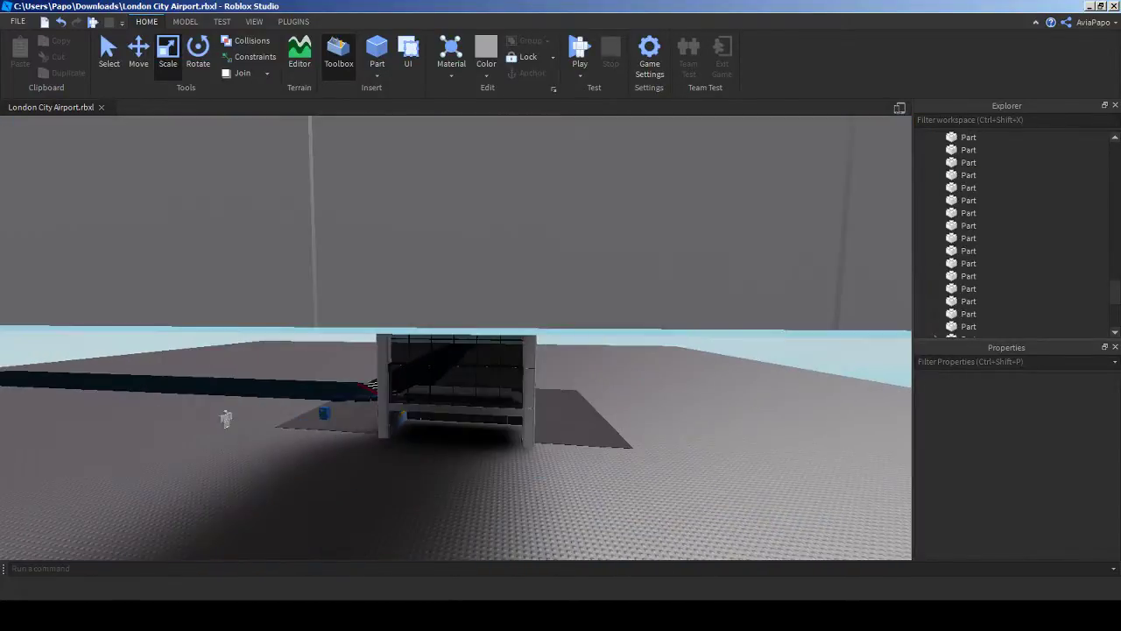
{"action": "key", "text": "w"}
{"action": "key", "text": "s"}
{"action": "key", "text": "w"}
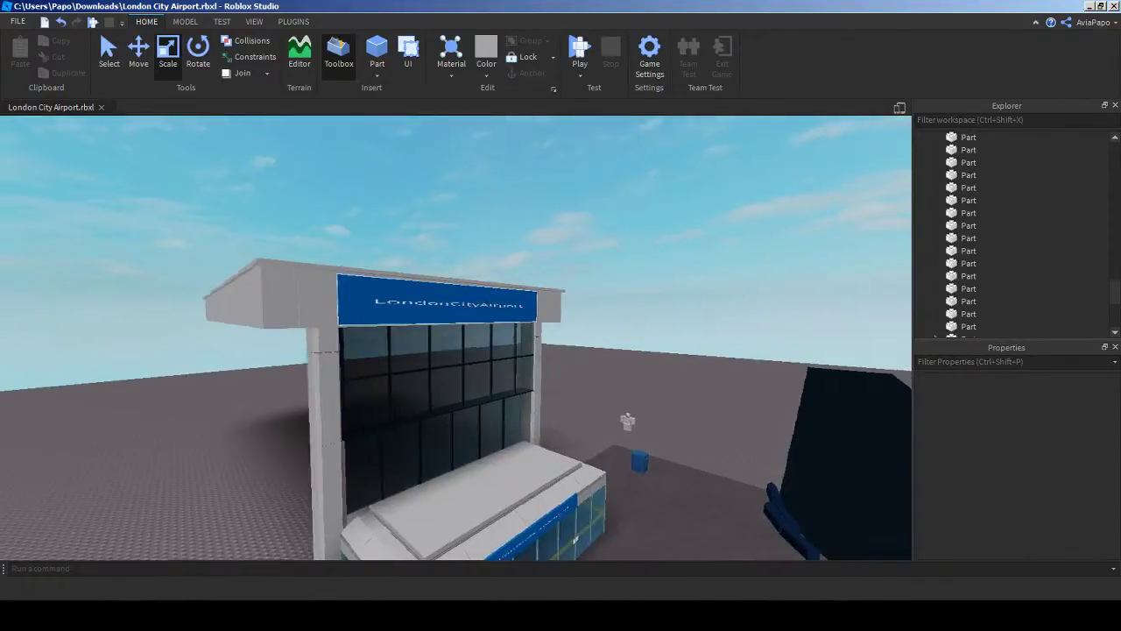
{"action": "key", "text": "d"}
{"action": "key", "text": "s"}
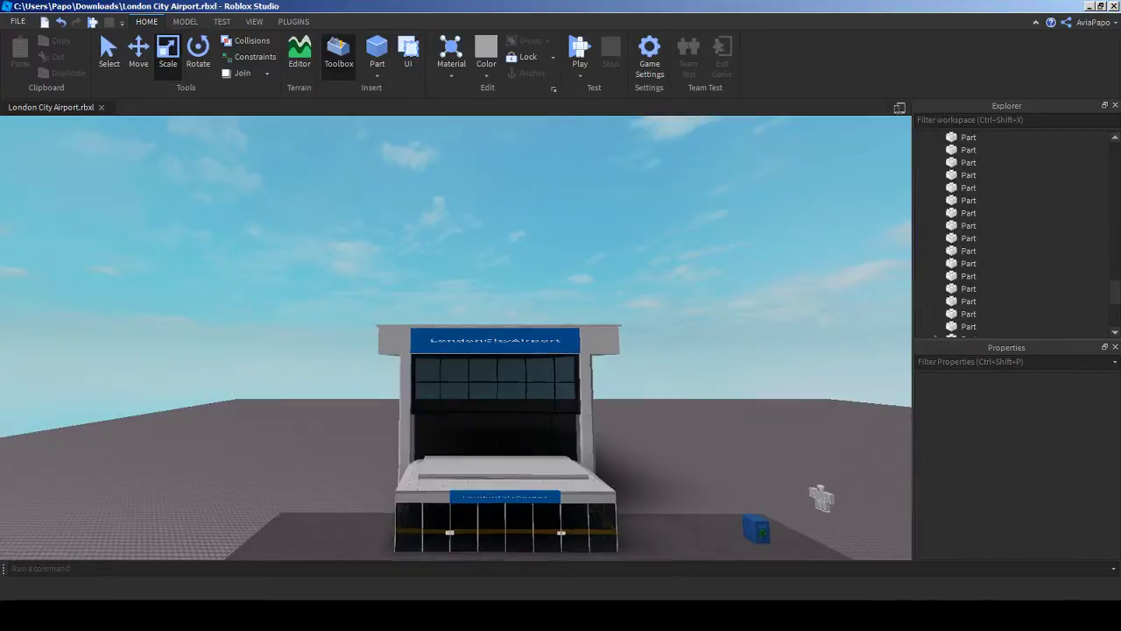
{"action": "key", "text": "w"}
{"action": "key", "text": "a"}
{"action": "key", "text": "a"}
{"action": "key", "text": "w"}
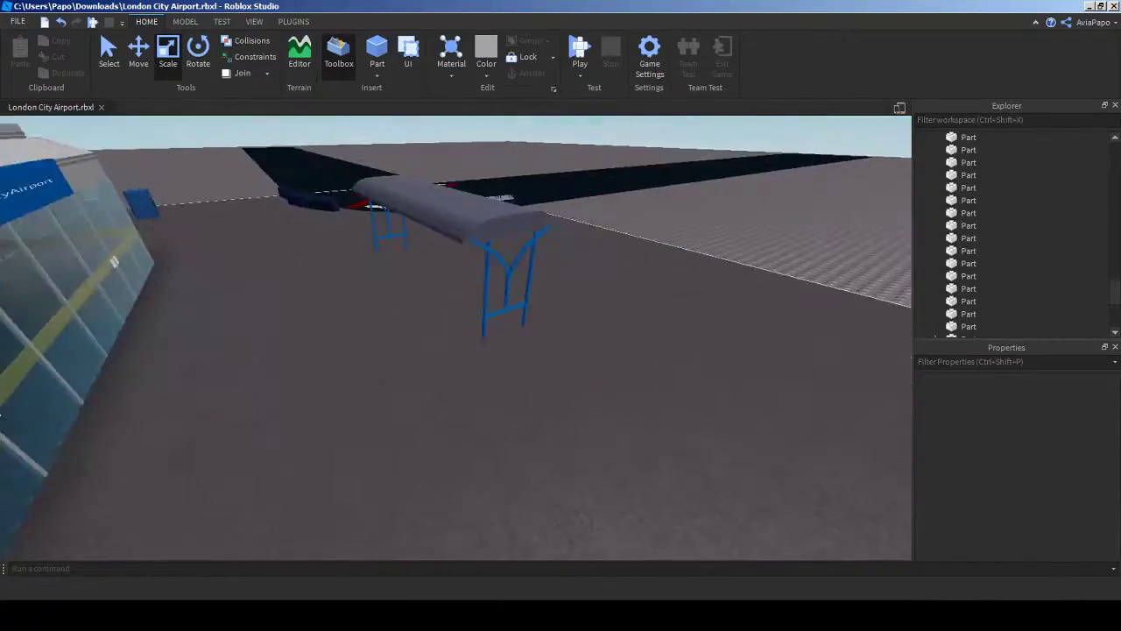
{"action": "key", "text": "d"}
{"action": "key", "text": "w"}
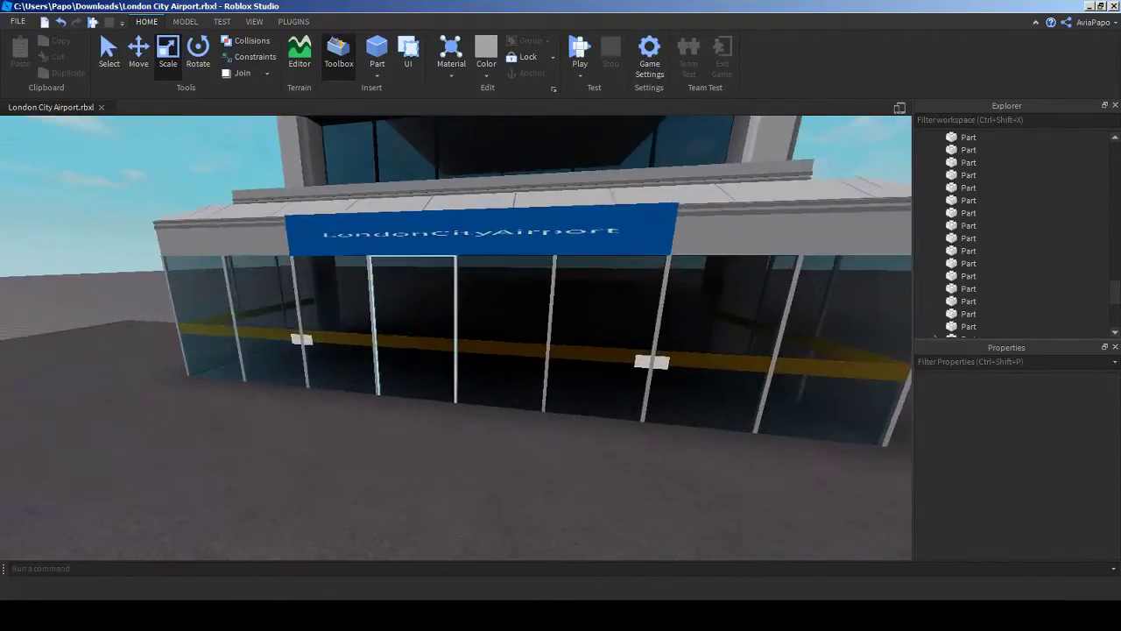
{"action": "key", "text": "s"}
{"action": "key", "text": "w"}
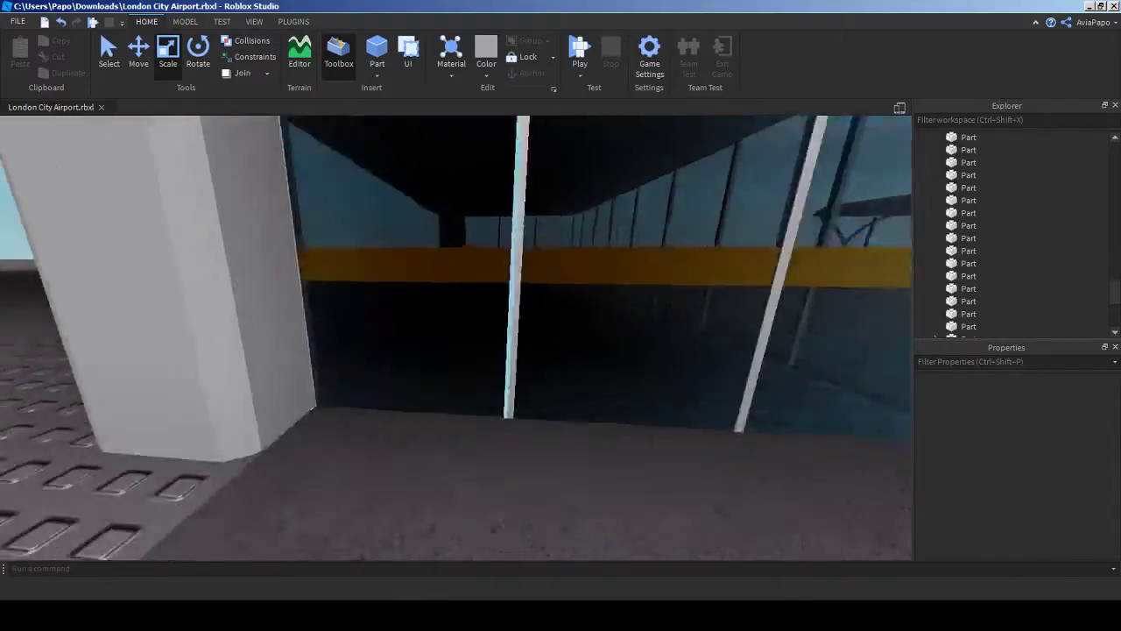
{"action": "key", "text": "s"}
{"action": "key", "text": "w"}
{"action": "key", "text": "w"}
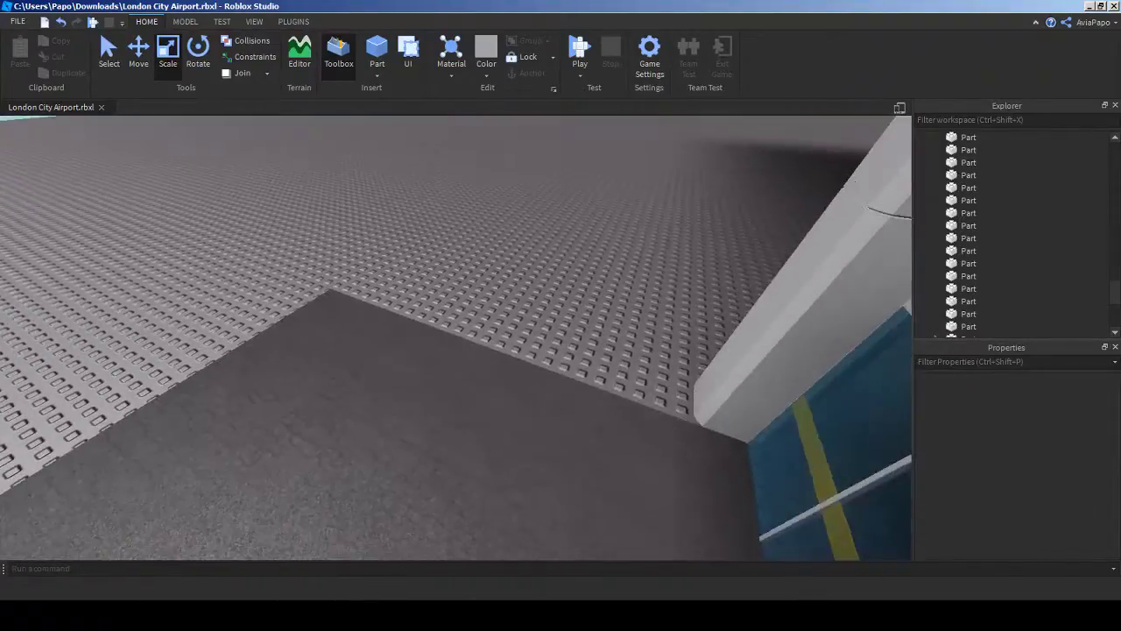
Step: Switch to the browser and check the ROBLOX|Fly Acorn Development livestream page on YouTube
{"action": "left_click", "coordinate": [1089, 6]}
{"action": "left_click", "coordinate": [456, 9]}
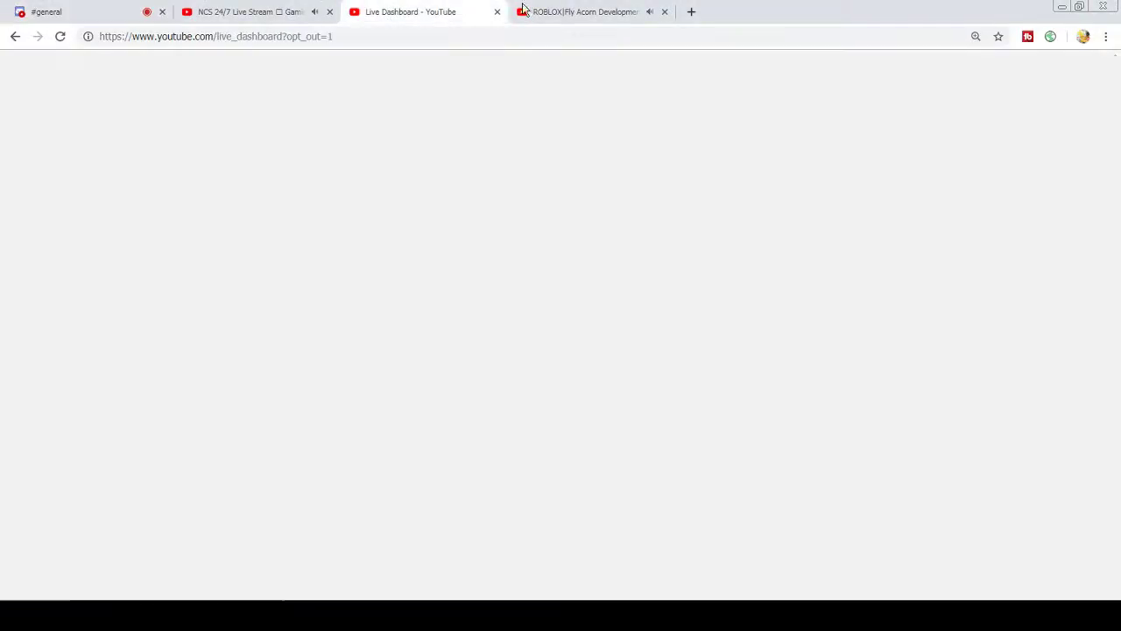
{"action": "left_click", "coordinate": [566, 7]}
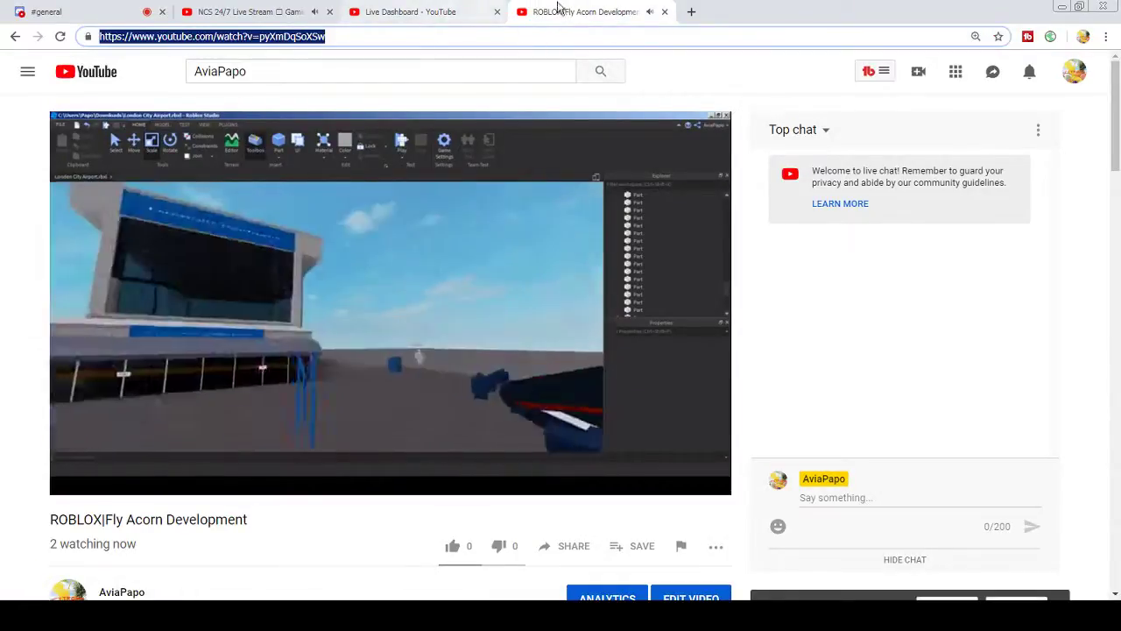
Step: Open Google in a new tab and search for images of "London City Airport Front"
{"action": "left_click", "coordinate": [691, 12]}
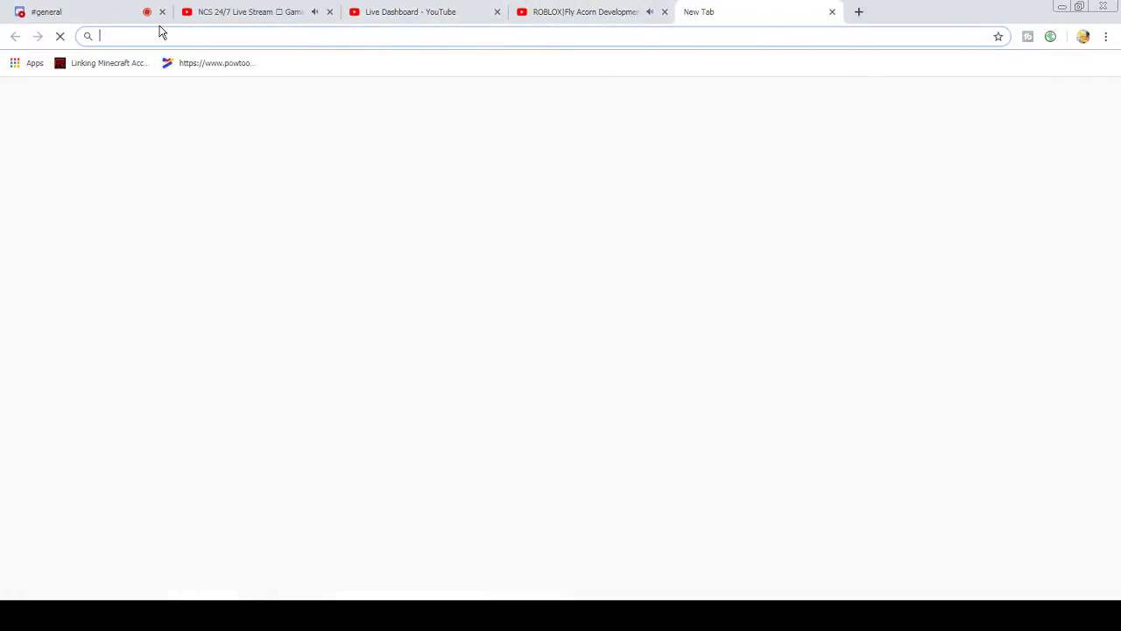
{"action": "type", "text": "goo"}
{"action": "key", "text": "Return"}
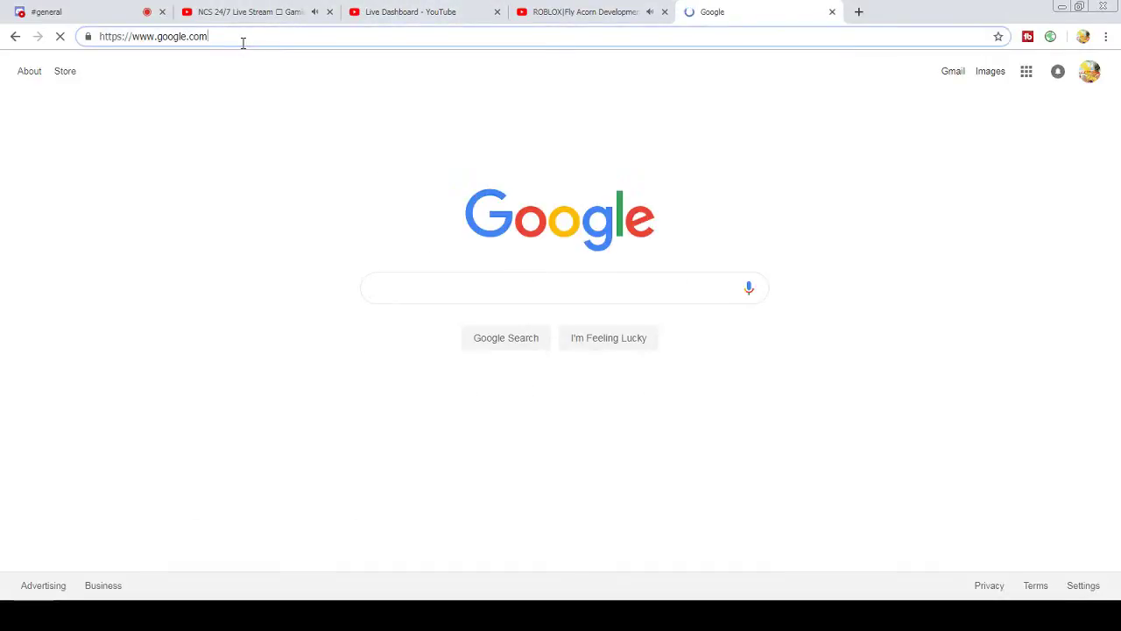
{"action": "left_click", "coordinate": [486, 294]}
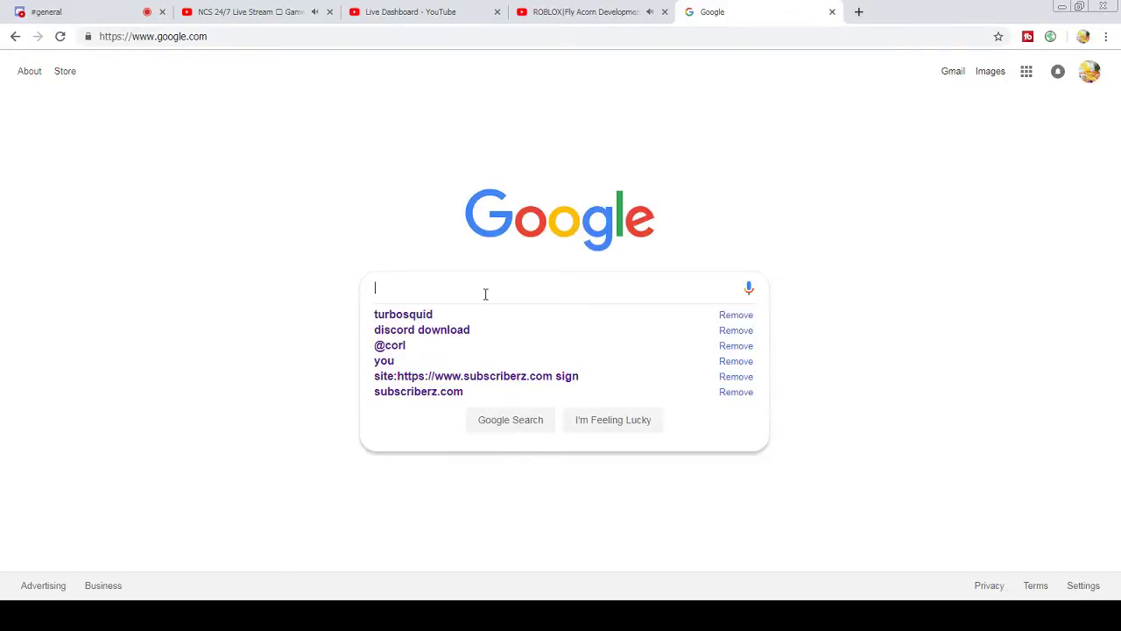
{"action": "type", "text": "London City Airpor"}
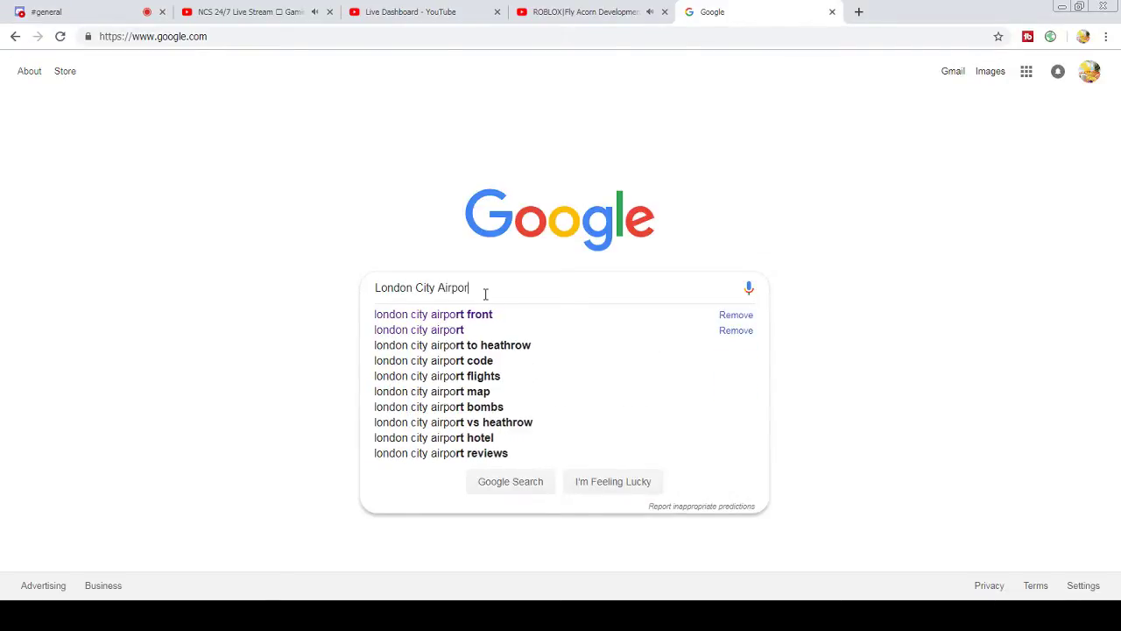
{"action": "type", "text": "t Front"}
{"action": "key", "text": "Return"}
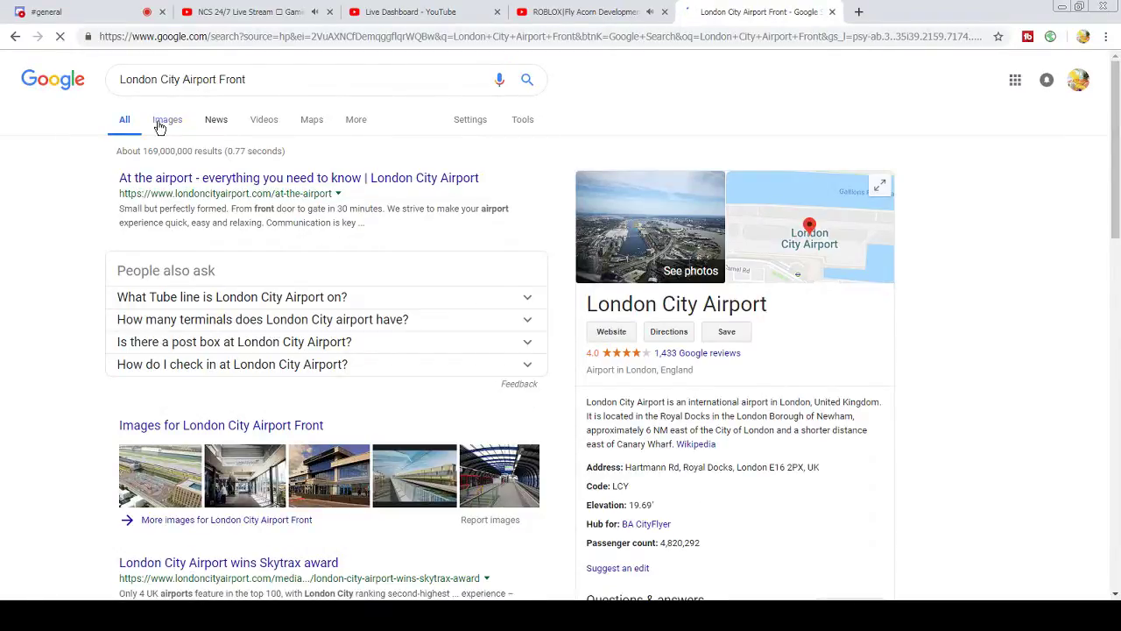
{"action": "left_click", "coordinate": [160, 128]}
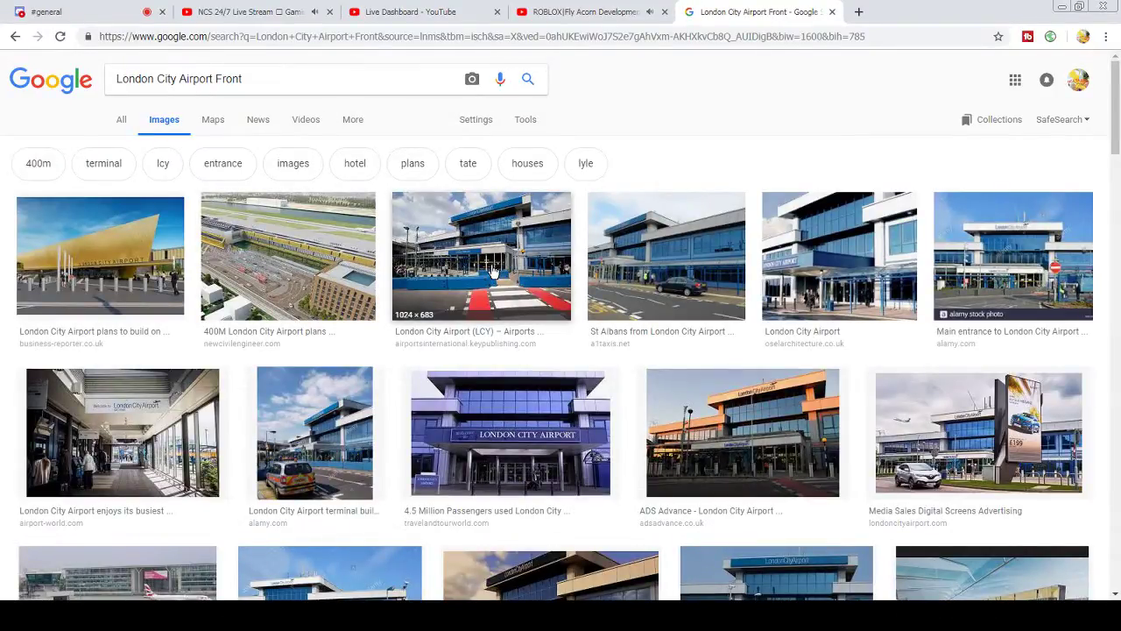
Step: Browse the image results for reference photos of the terminal front and open the "Front Airport City London" photo
{"action": "scroll", "coordinate": [545, 410], "scroll_direction": "down", "scroll_amount": 4}
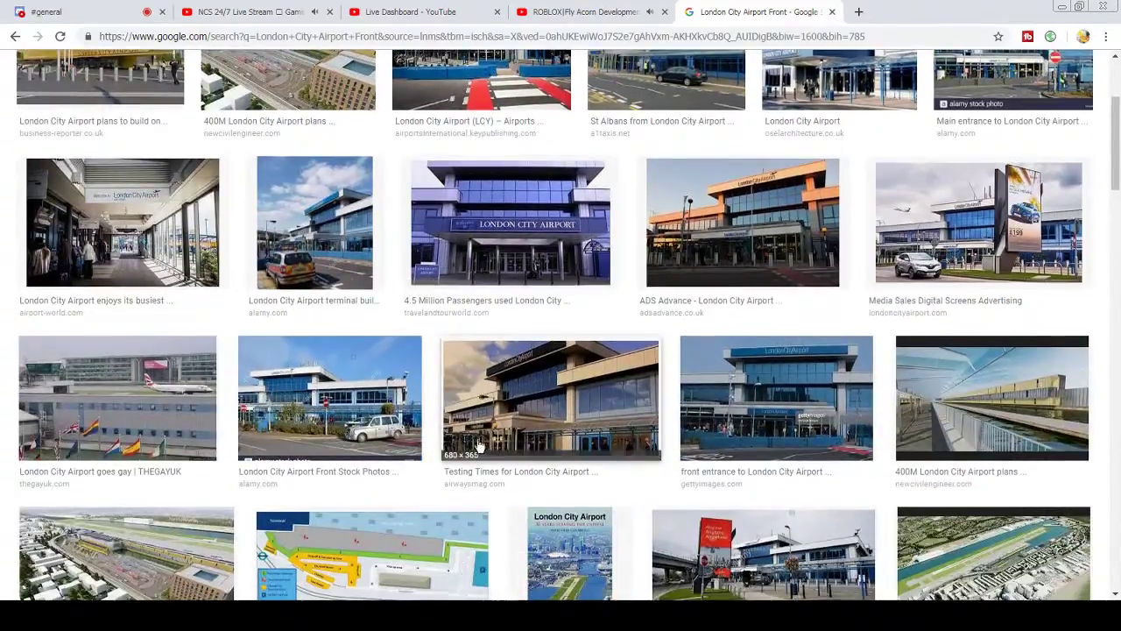
{"action": "scroll", "coordinate": [536, 328], "scroll_direction": "down", "scroll_amount": 7}
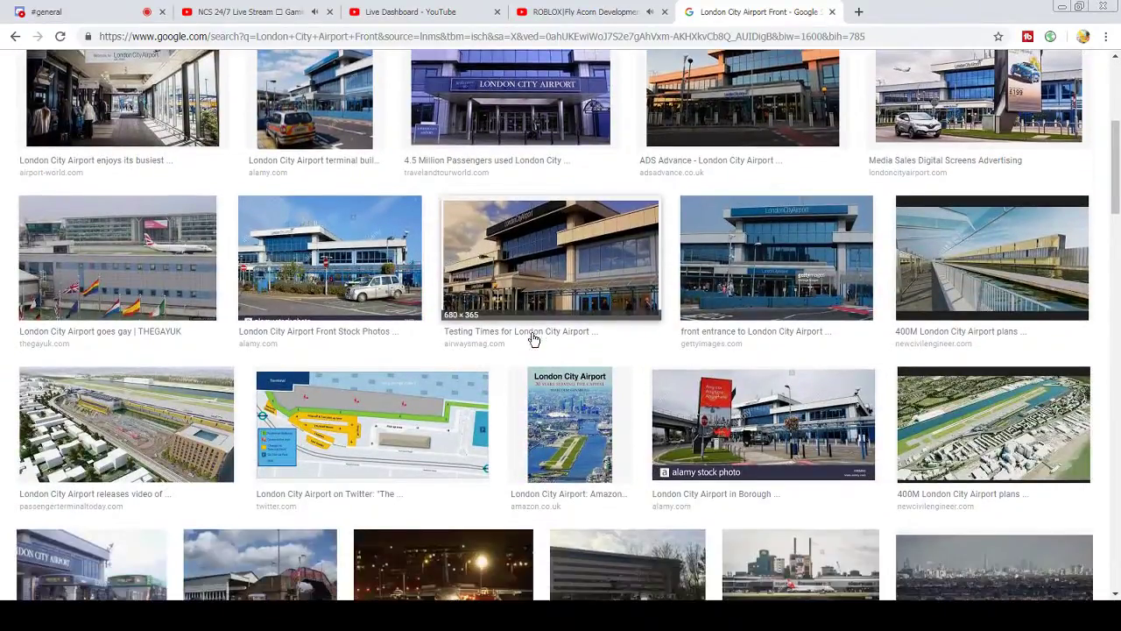
{"action": "scroll", "coordinate": [538, 404], "scroll_direction": "down", "scroll_amount": 9}
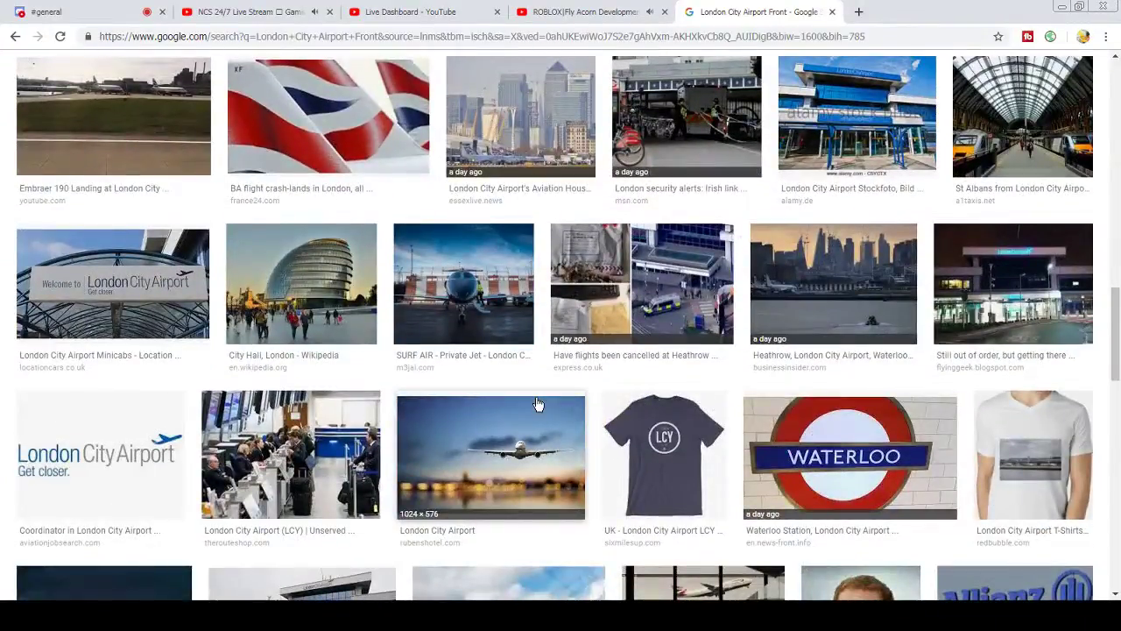
{"action": "scroll", "coordinate": [538, 403], "scroll_direction": "down", "scroll_amount": 7}
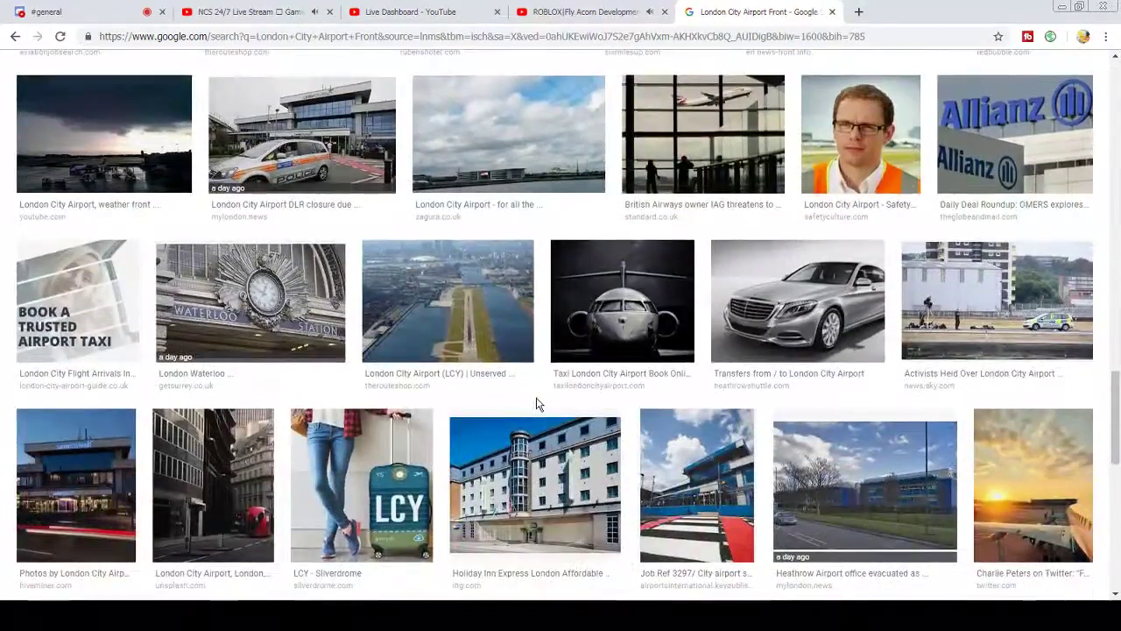
{"action": "scroll", "coordinate": [538, 404], "scroll_direction": "down", "scroll_amount": 12}
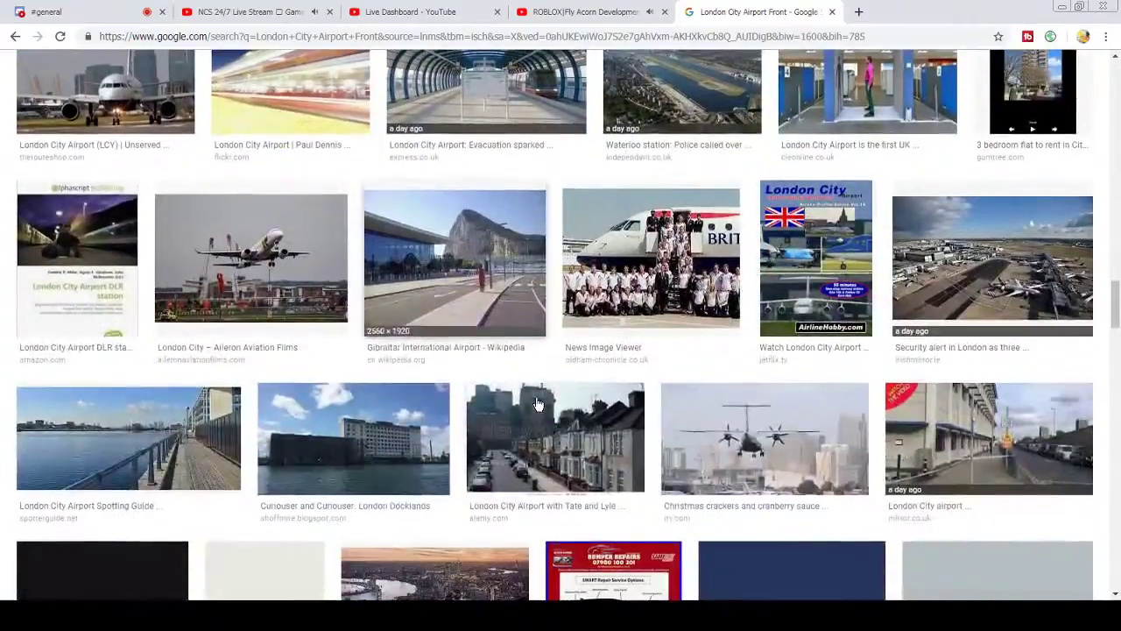
{"action": "scroll", "coordinate": [538, 403], "scroll_direction": "down", "scroll_amount": 8}
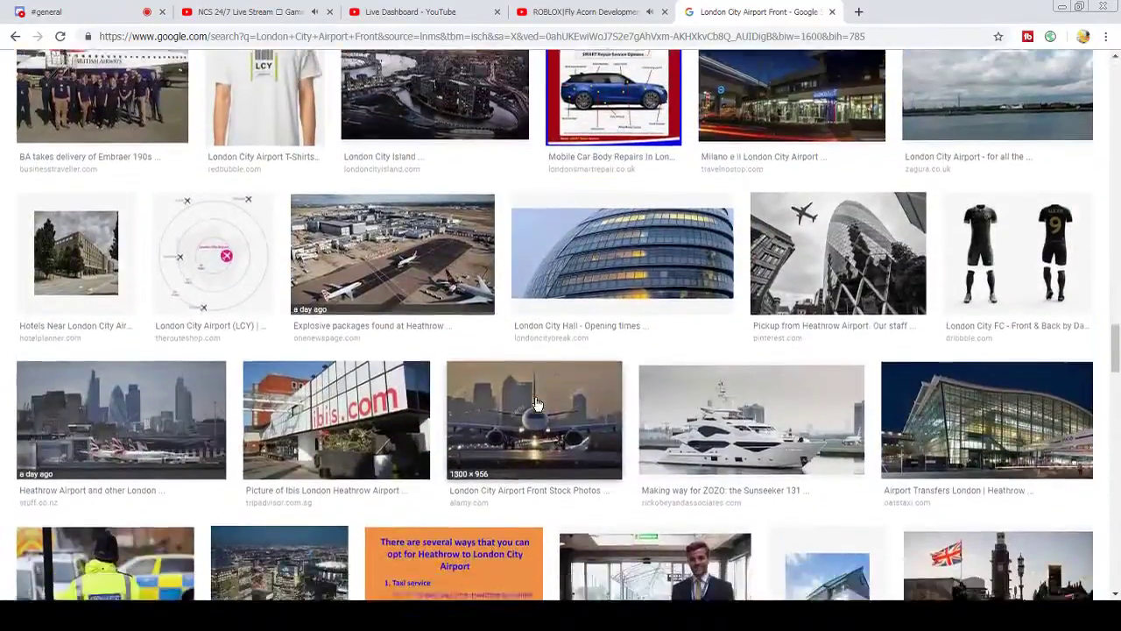
{"action": "scroll", "coordinate": [538, 404], "scroll_direction": "down", "scroll_amount": 5}
{"action": "scroll", "coordinate": [517, 427], "scroll_direction": "down", "scroll_amount": 8}
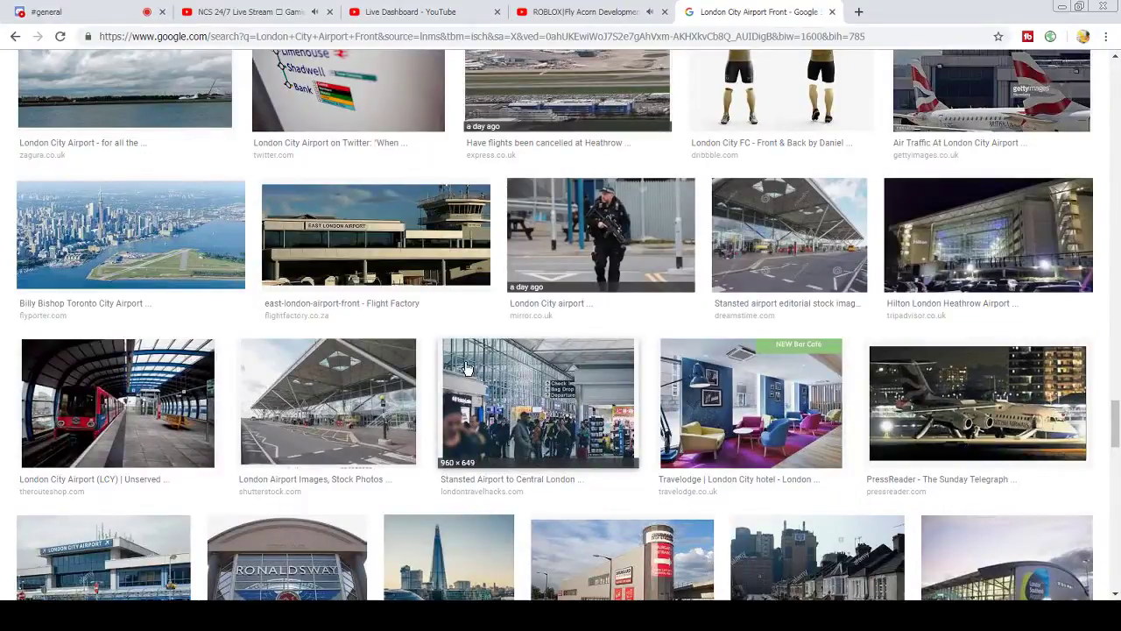
{"action": "scroll", "coordinate": [688, 435], "scroll_direction": "up", "scroll_amount": 5}
{"action": "scroll", "coordinate": [685, 434], "scroll_direction": "down", "scroll_amount": 6}
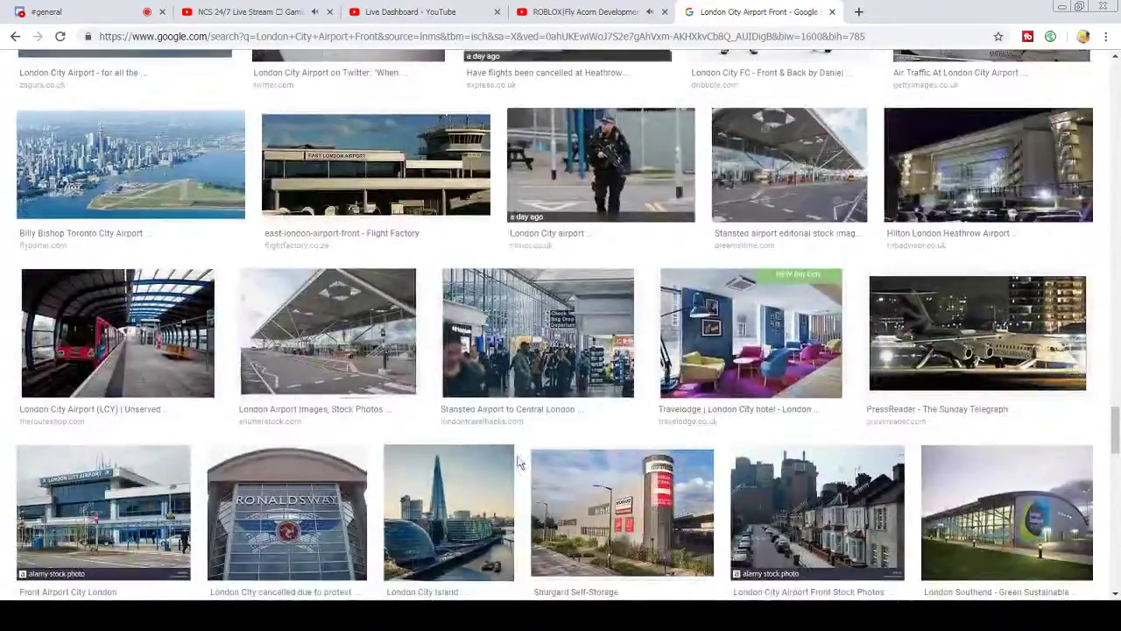
{"action": "left_click", "coordinate": [87, 512]}
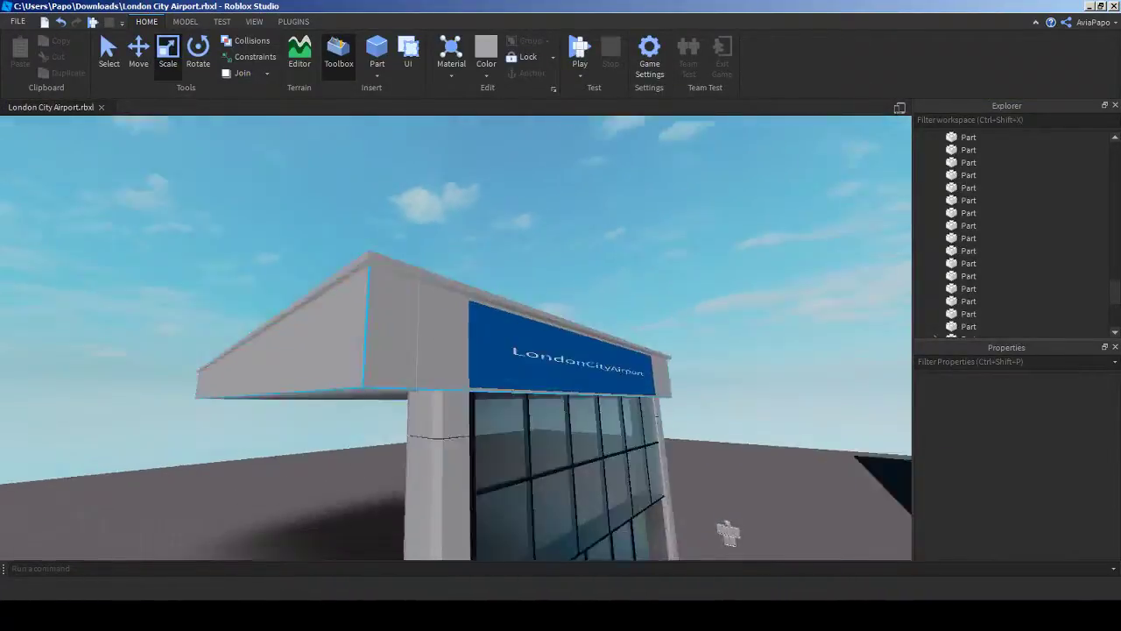
Step: Duplicate the two unions forming the terminal's upper roof and move the copy out beyond the building's left side
{"action": "right_click_drag", "start_coordinate": [438, 350], "coordinate": [429, 372]}
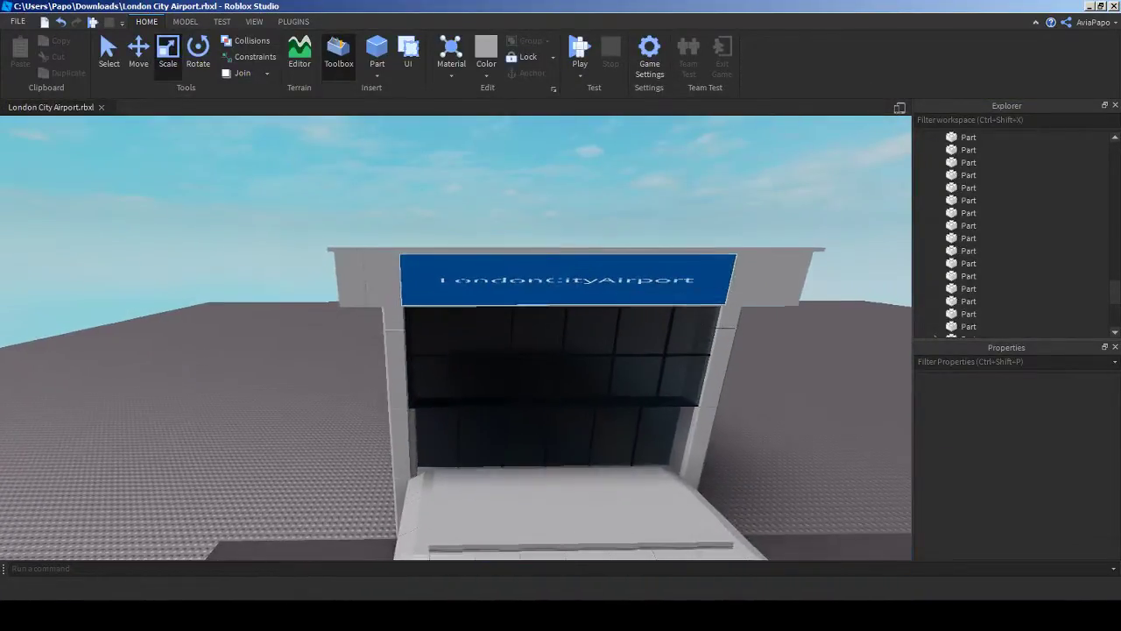
{"action": "key", "text": "w"}
{"action": "right_click_drag", "start_coordinate": [526, 333], "coordinate": [473, 354]}
{"action": "left_click", "coordinate": [526, 302], "text": "ctrl"}
{"action": "scroll", "coordinate": [455, 338], "scroll_direction": "down", "scroll_amount": 8}
{"action": "scroll", "coordinate": [473, 355], "scroll_direction": "up", "scroll_amount": 5}
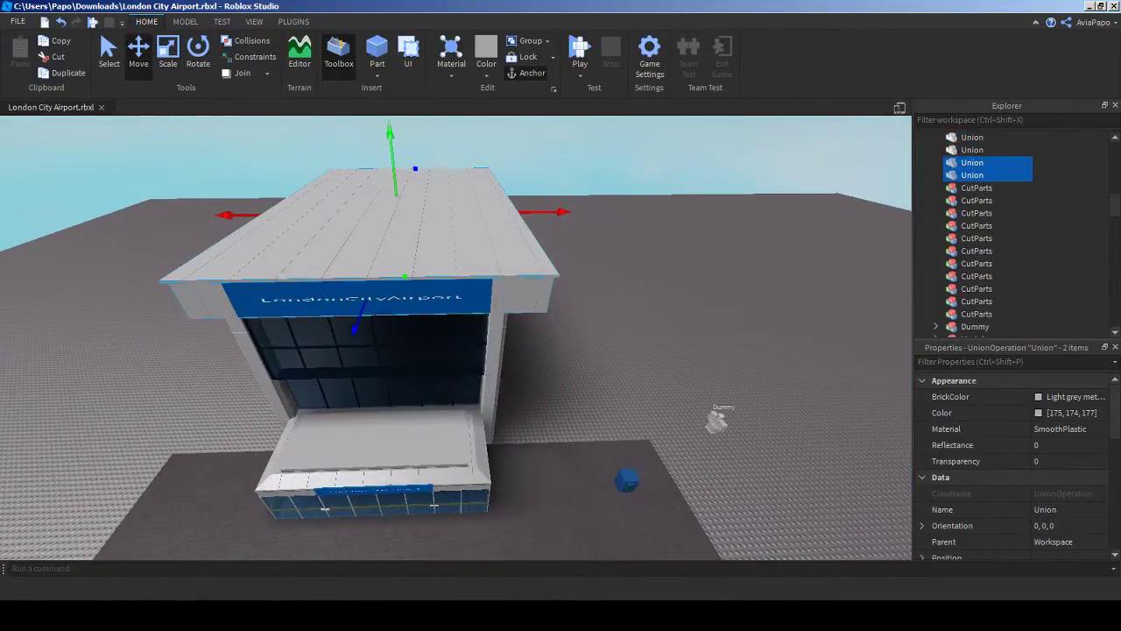
{"action": "key", "text": "a"}
{"action": "left_click_drag", "start_coordinate": [235, 214], "coordinate": [28, 217]}
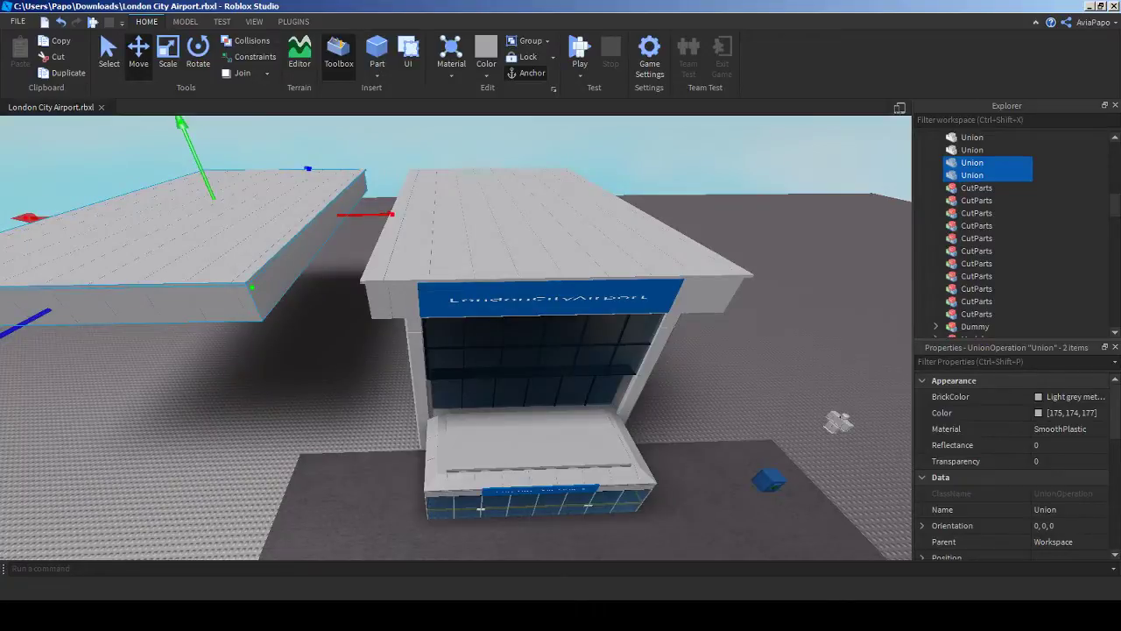
Step: Check the reference photo of the terminal front and lower the roof copy below the main roof
{"action": "key", "text": "alt+Tab"}
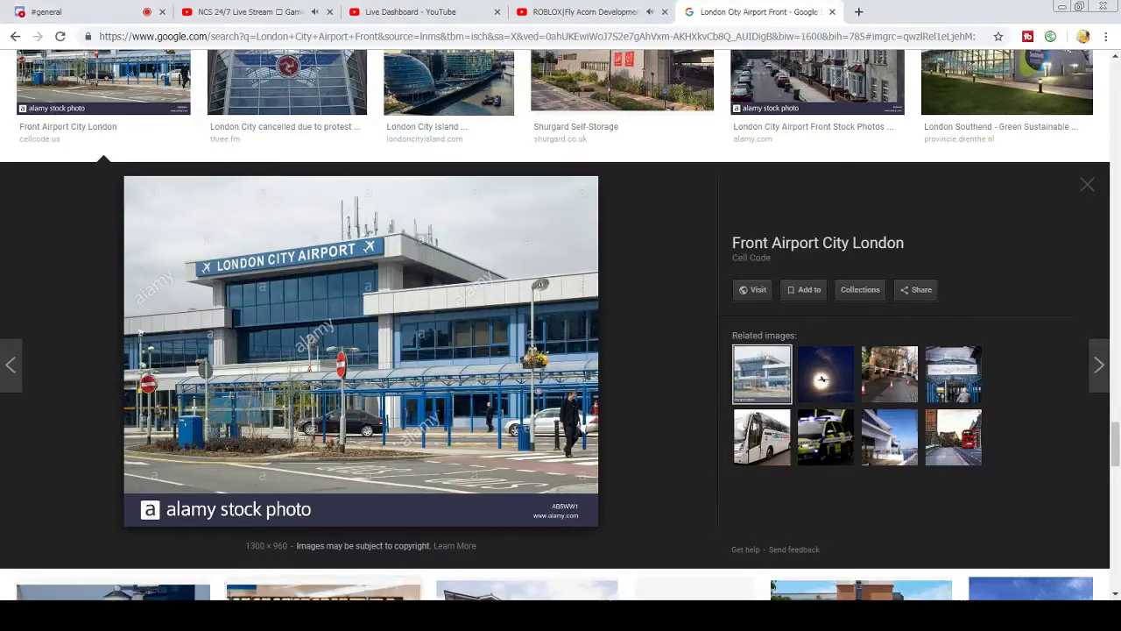
{"action": "key", "text": "alt+Tab"}
{"action": "key", "text": "w"}
{"action": "right_click_drag", "start_coordinate": [473, 350], "coordinate": [407, 298]}
{"action": "key", "text": "s"}
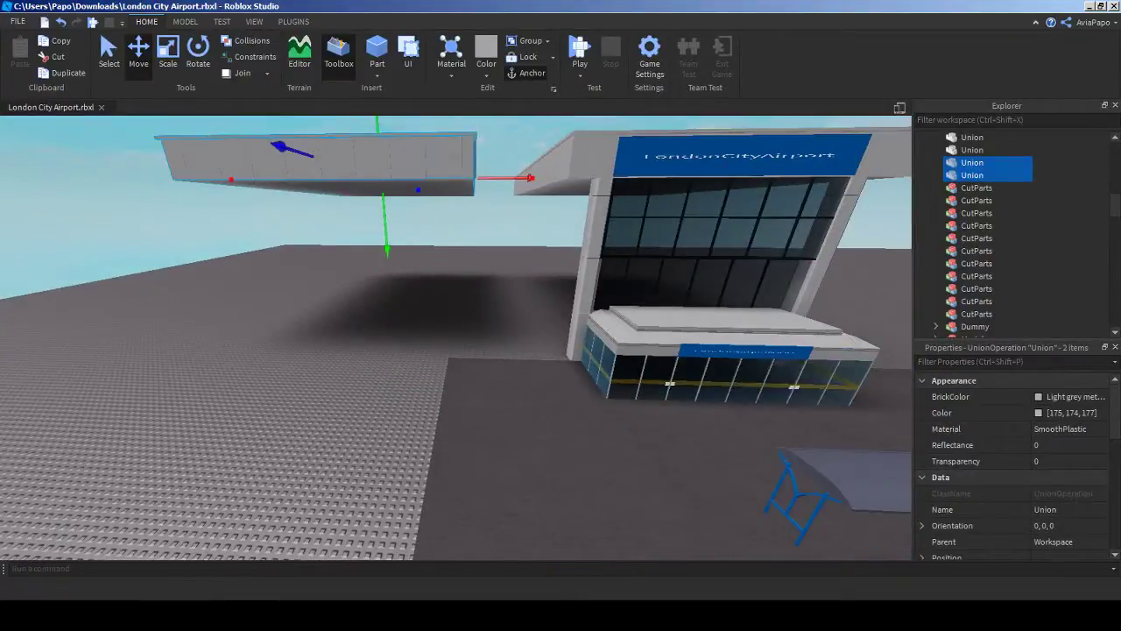
{"action": "left_click_drag", "start_coordinate": [387, 250], "coordinate": [390, 287]}
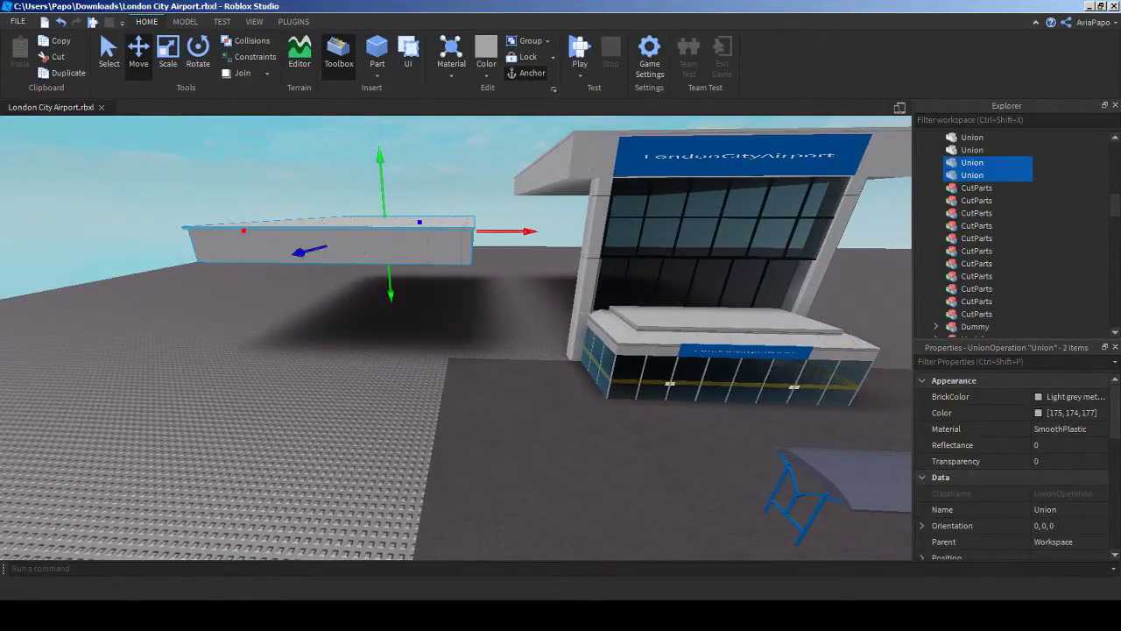
Step: Slide the lowered roof copy inward until its end overlaps the terminal's left front column
{"action": "key", "text": "d"}
{"action": "left_click_drag", "start_coordinate": [529, 231], "coordinate": [555, 197]}
{"action": "key", "text": "w"}
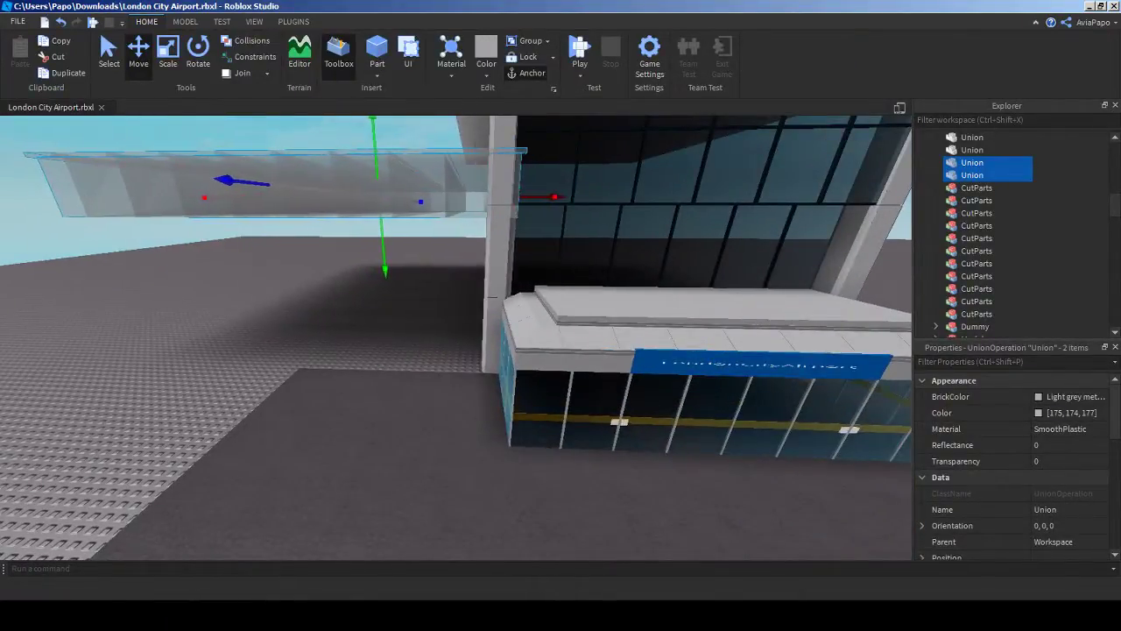
{"action": "key", "text": "w"}
{"action": "mouse_move", "coordinate": [555, 197]}
{"action": "right_mouse_down"}
{"action": "mouse_move", "coordinate": [534, 131]}
{"action": "mouse_move", "coordinate": [551, 205]}
{"action": "mouse_move", "coordinate": [539, 195]}
{"action": "right_mouse_up"}
{"action": "key", "text": "s"}
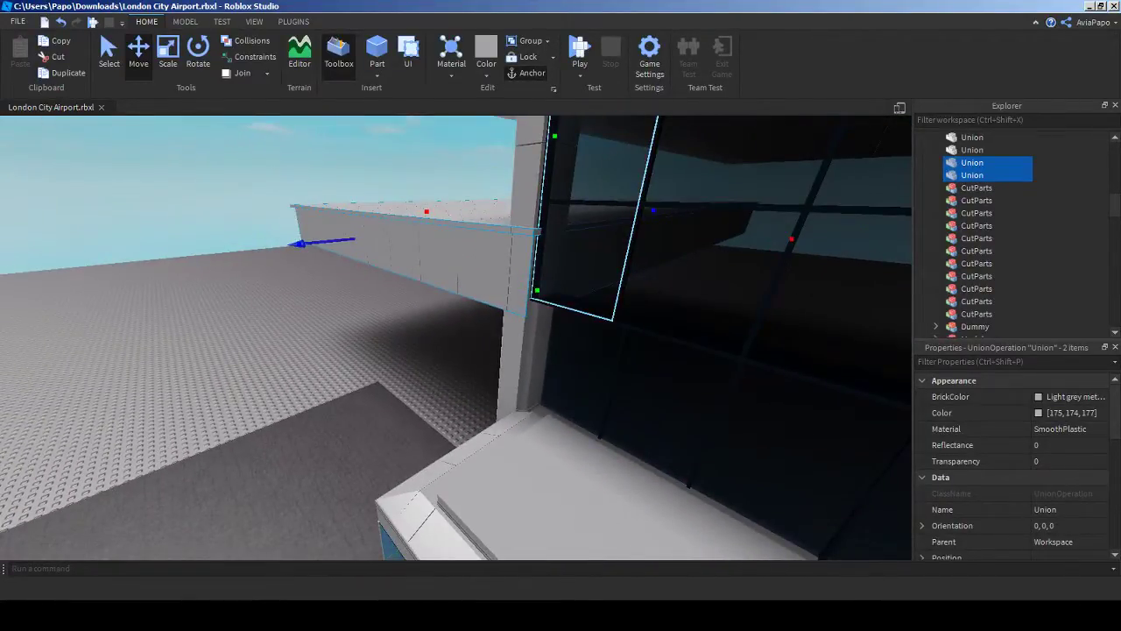
Step: Undo the stray move of the roof copy and fine-tune its sideways position and height at the left front column
{"action": "left_click_drag", "start_coordinate": [652, 210], "coordinate": [694, 207]}
{"action": "key", "text": "ctrl+z"}
{"action": "key", "text": "a"}
{"action": "right_click_drag", "start_coordinate": [693, 207], "coordinate": [717, 196]}
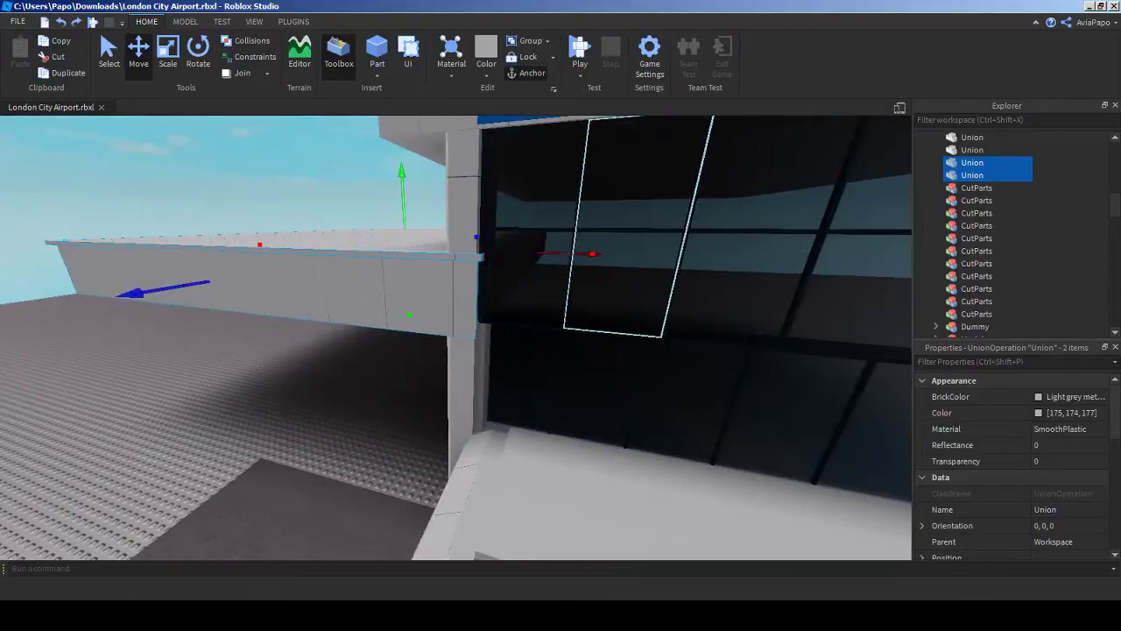
{"action": "left_click_drag", "start_coordinate": [593, 254], "coordinate": [618, 253]}
{"action": "key", "text": "w"}
{"action": "right_click_drag", "start_coordinate": [618, 254], "coordinate": [486, 261]}
{"action": "key", "text": "s"}
{"action": "left_click_drag", "start_coordinate": [188, 385], "coordinate": [190, 385]}
{"action": "left_click_drag", "start_coordinate": [421, 279], "coordinate": [421, 270]}
{"action": "key", "text": "s"}
{"action": "right_click_drag", "start_coordinate": [456, 272], "coordinate": [546, 271]}
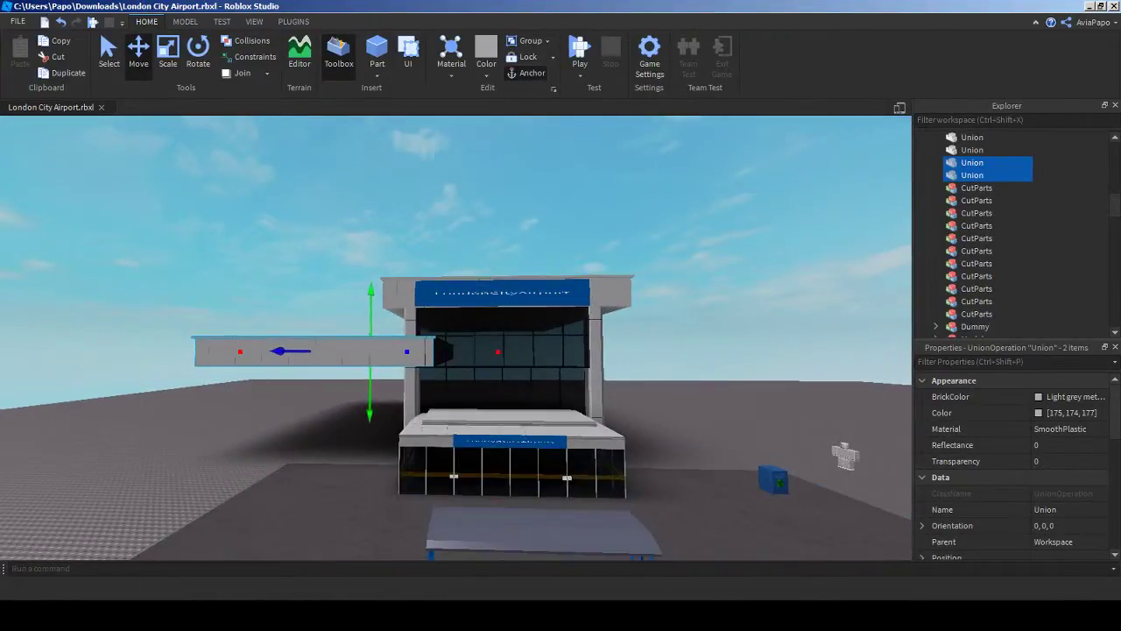
Step: Compare the left roof wing with the reference photo and nudge its inner end at the front glass
{"action": "left_click", "coordinate": [1090, 7]}
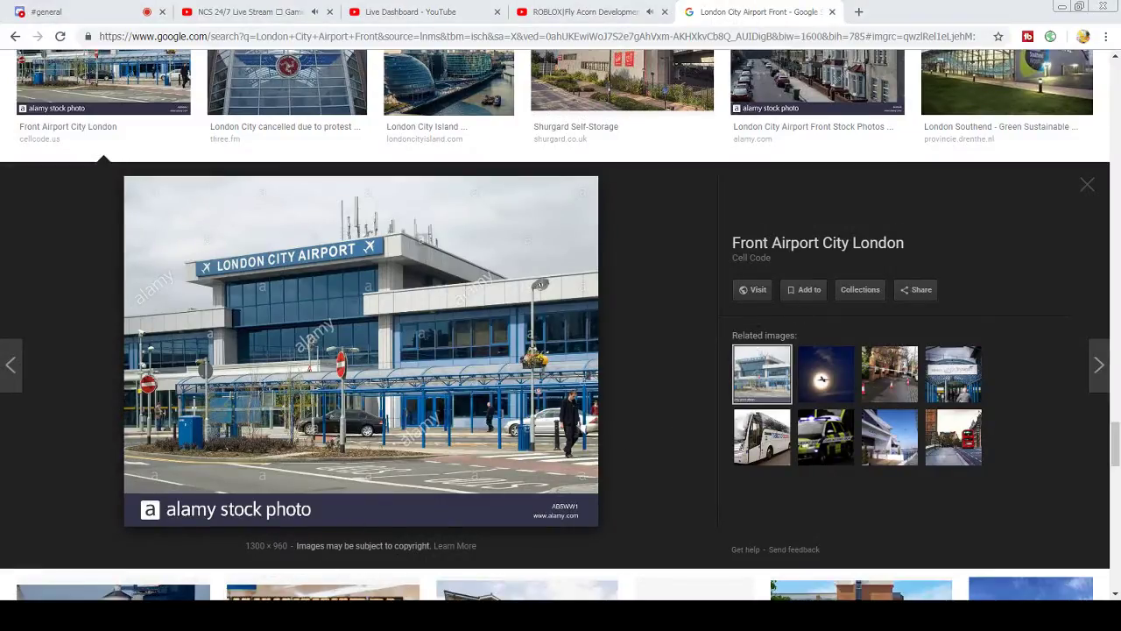
{"action": "key", "text": "alt+Tab"}
{"action": "key", "text": "w"}
{"action": "right_click_drag", "start_coordinate": [491, 297], "coordinate": [561, 308]}
{"action": "key", "text": "s"}
{"action": "key", "text": "a"}
{"action": "key", "text": "w"}
{"action": "left_click_drag", "start_coordinate": [498, 327], "coordinate": [493, 327]}
{"action": "scroll", "coordinate": [490, 359], "scroll_direction": "down", "scroll_amount": 10}
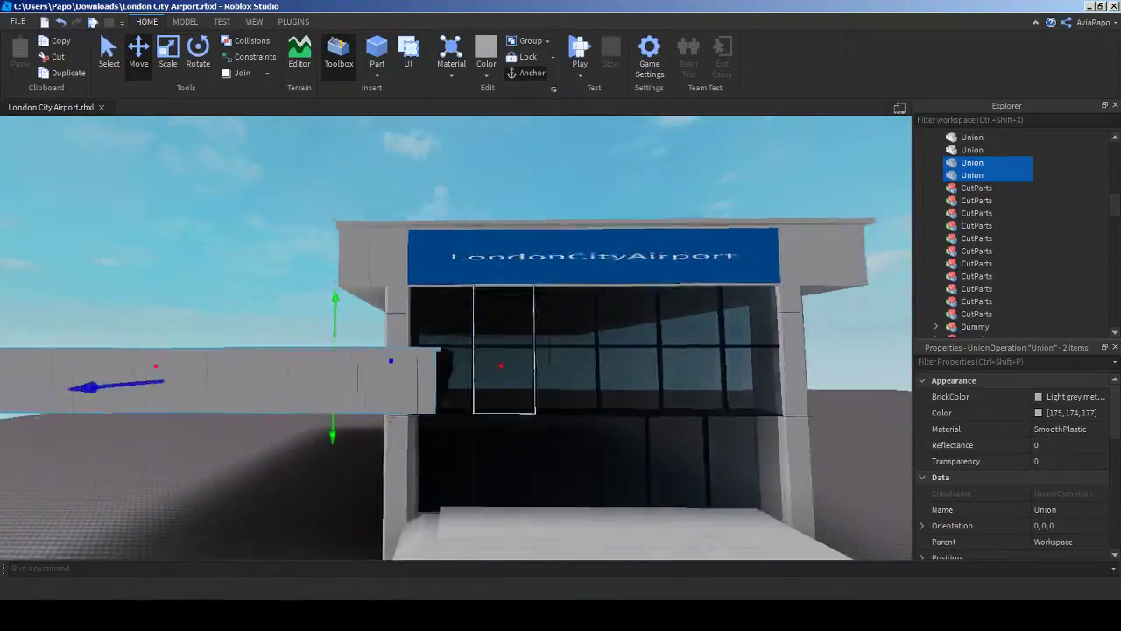
Step: Duplicate the left roof wing and move the copy outward to extend the wing away from the terminal
{"action": "left_click", "coordinate": [262, 289]}
{"action": "scroll", "coordinate": [228, 350], "scroll_direction": "up", "scroll_amount": 2}
{"action": "right_click_drag", "start_coordinate": [490, 350], "coordinate": [394, 394]}
{"action": "scroll", "coordinate": [491, 377], "scroll_direction": "up", "scroll_amount": 4}
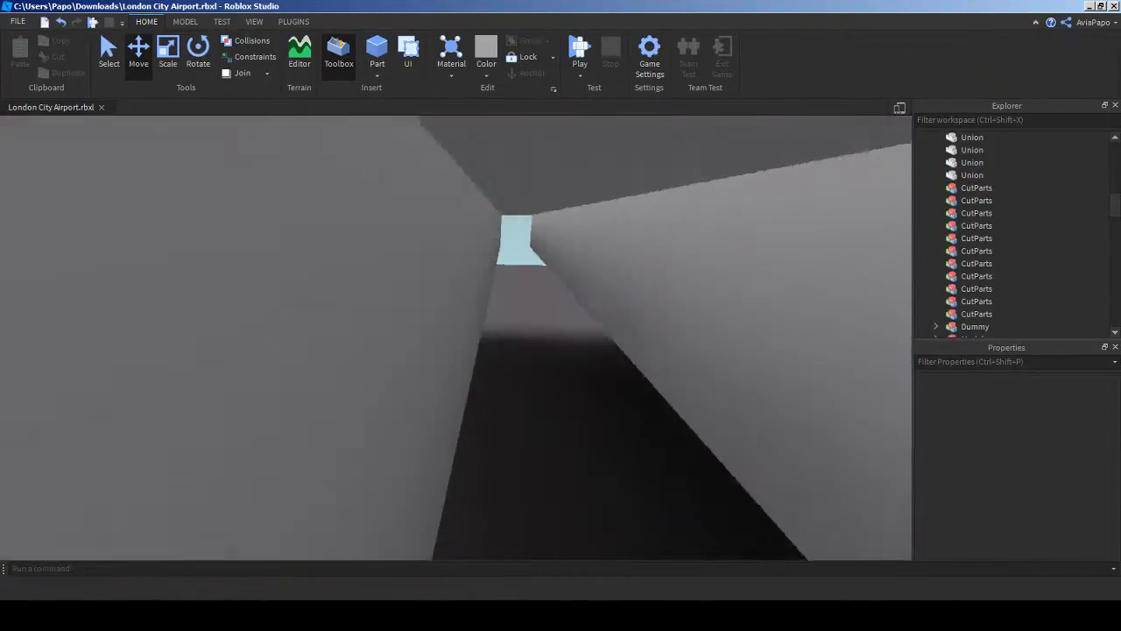
{"action": "scroll", "coordinate": [490, 377], "scroll_direction": "down", "scroll_amount": 4}
{"action": "left_click", "coordinate": [493, 401]}
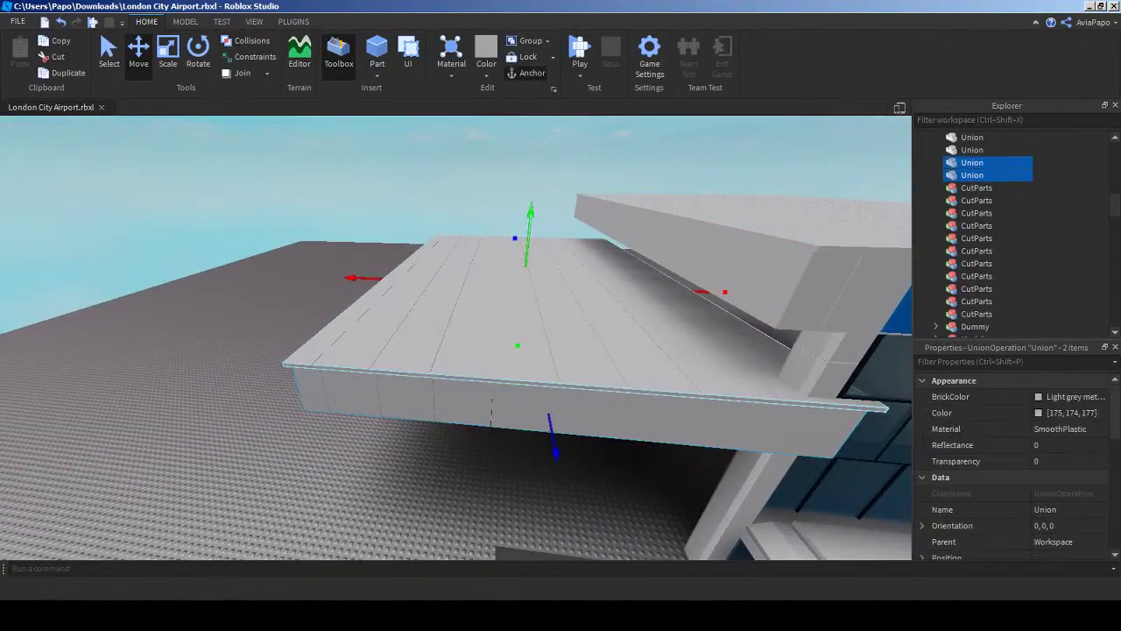
{"action": "key", "text": "ctrl+d"}
{"action": "left_click_drag", "start_coordinate": [341, 277], "coordinate": [192, 270]}
{"action": "scroll", "coordinate": [194, 276], "scroll_direction": "down", "scroll_amount": 1}
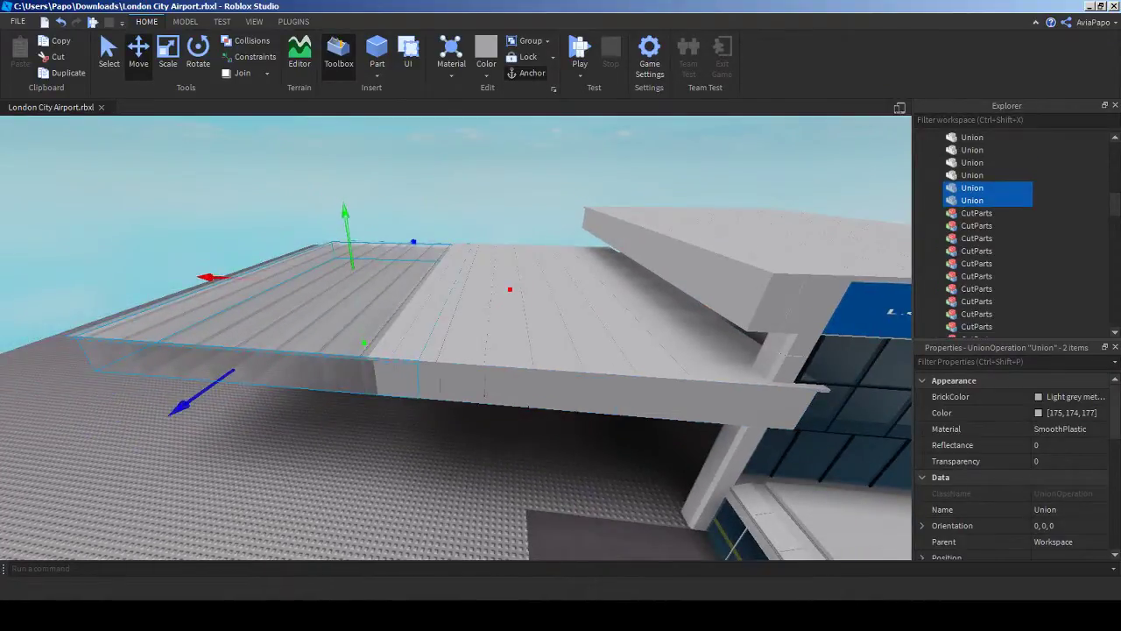
Step: Shift the duplicated roof section farther outward so it continues the first section with only a small overlap
{"action": "scroll", "coordinate": [456, 337], "scroll_direction": "up", "scroll_amount": 4}
{"action": "right_click_drag", "start_coordinate": [420, 350], "coordinate": [473, 359]}
{"action": "scroll", "coordinate": [455, 337], "scroll_direction": "down", "scroll_amount": 8}
{"action": "scroll", "coordinate": [468, 283], "scroll_direction": "up", "scroll_amount": 6}
{"action": "scroll", "coordinate": [473, 359], "scroll_direction": "down", "scroll_amount": 4}
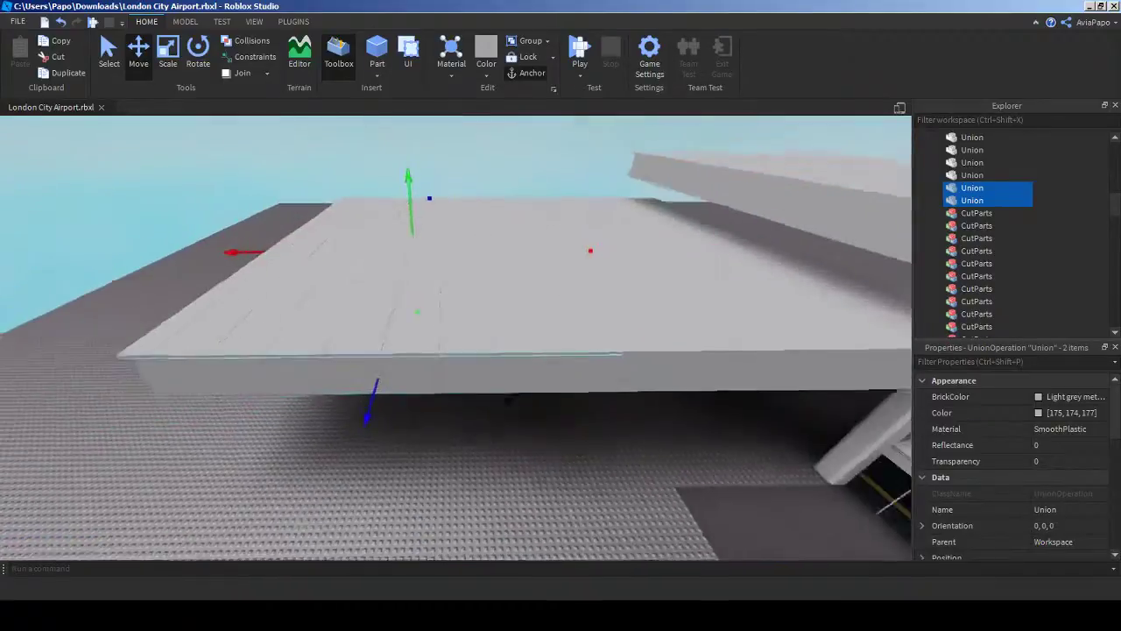
{"action": "left_click_drag", "start_coordinate": [239, 254], "coordinate": [207, 253]}
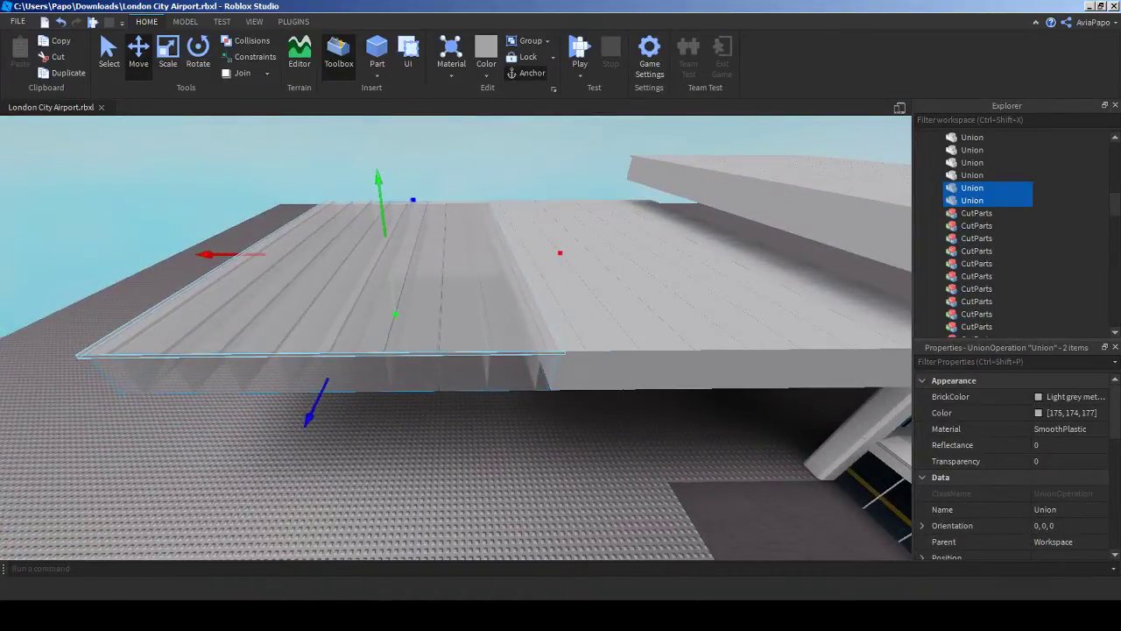
{"action": "scroll", "coordinate": [473, 307], "scroll_direction": "up", "scroll_amount": 5}
{"action": "scroll", "coordinate": [473, 307], "scroll_direction": "down", "scroll_amount": 3}
Step: Select all four unions of the left roof wing and merge them into a single union
{"action": "mouse_move", "coordinate": [473, 342]}
{"action": "right_mouse_down"}
{"action": "mouse_move", "coordinate": [473, 289]}
{"action": "mouse_move", "coordinate": [473, 341]}
{"action": "mouse_move", "coordinate": [456, 289]}
{"action": "mouse_move", "coordinate": [455, 350]}
{"action": "right_mouse_up"}
{"action": "left_click", "coordinate": [473, 263]}
{"action": "scroll", "coordinate": [473, 342], "scroll_direction": "down", "scroll_amount": 5}
{"action": "scroll", "coordinate": [473, 342], "scroll_direction": "up", "scroll_amount": 4}
{"action": "scroll", "coordinate": [455, 337], "scroll_direction": "down", "scroll_amount": 6}
{"action": "scroll", "coordinate": [456, 337], "scroll_direction": "up", "scroll_amount": 4}
{"action": "scroll", "coordinate": [456, 337], "scroll_direction": "down", "scroll_amount": 5}
{"action": "left_click", "coordinate": [525, 287]}
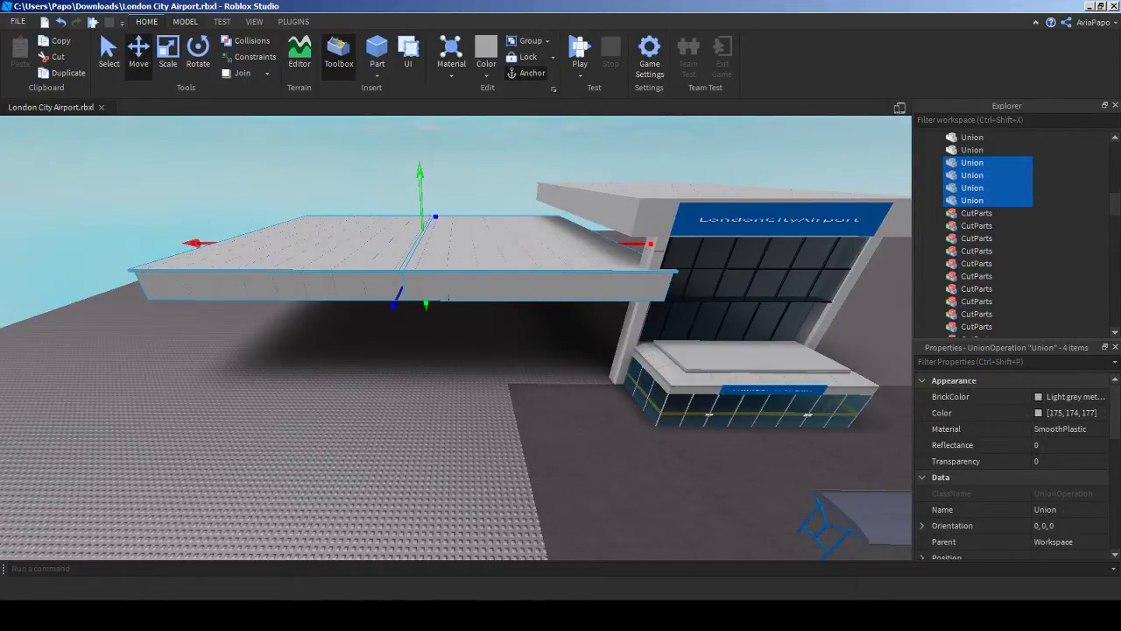
{"action": "left_click", "coordinate": [185, 22]}
{"action": "left_click", "coordinate": [572, 52]}
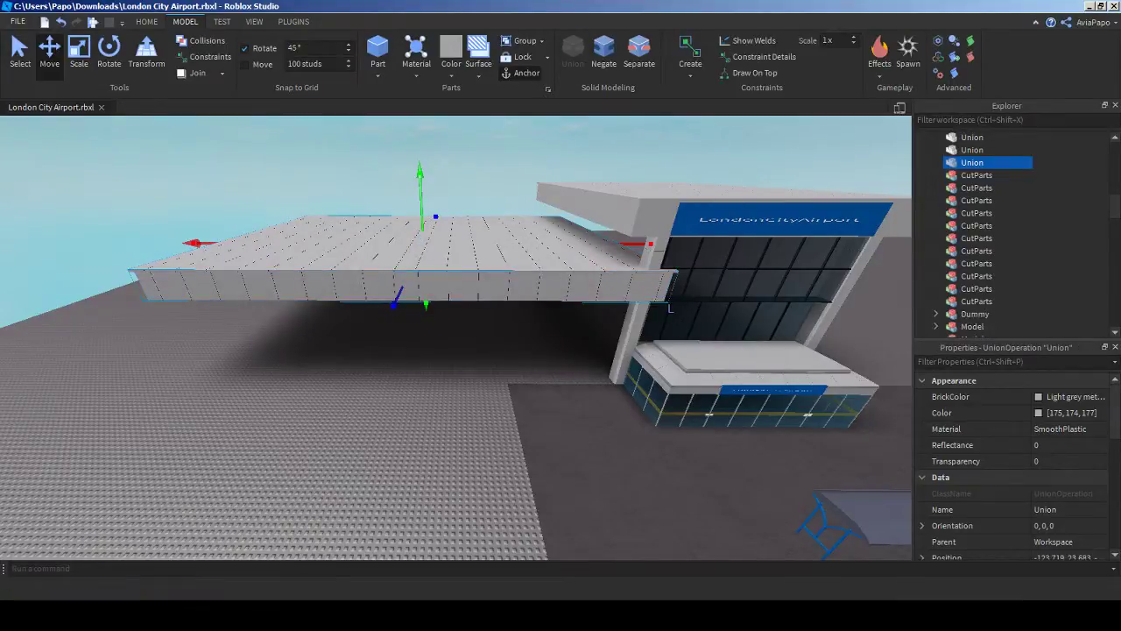
Step: Examine the merged left roof wing and its junction with the terminal's front column from several angles
{"action": "key", "text": "w"}
{"action": "right_click_drag", "start_coordinate": [490, 351], "coordinate": [350, 329]}
{"action": "right_click_drag", "start_coordinate": [421, 386], "coordinate": [525, 403]}
{"action": "left_click", "coordinate": [461, 420]}
{"action": "scroll", "coordinate": [446, 342], "scroll_direction": "up", "scroll_amount": 5}
{"action": "right_click_drag", "start_coordinate": [455, 385], "coordinate": [560, 350]}
{"action": "scroll", "coordinate": [456, 377], "scroll_direction": "down", "scroll_amount": 6}
{"action": "key", "text": "w"}
{"action": "key", "text": "d"}
{"action": "right_click_drag", "start_coordinate": [508, 377], "coordinate": [455, 367]}
{"action": "left_click", "coordinate": [420, 372]}
{"action": "scroll", "coordinate": [420, 372], "scroll_direction": "down", "scroll_amount": 4}
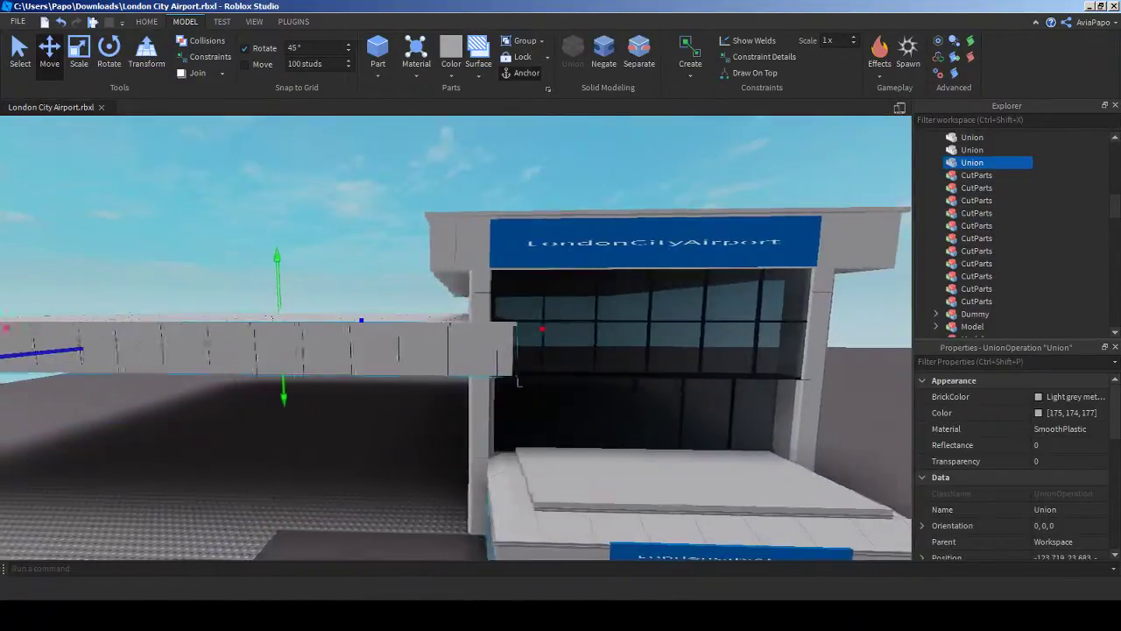
Step: Duplicate the merged roof wing and move the copy across to the terminal's right side, overlapping the right front column
{"action": "key", "text": "a"}
{"action": "scroll", "coordinate": [438, 373], "scroll_direction": "down", "scroll_amount": 4}
{"action": "key", "text": "w"}
{"action": "key", "text": "a"}
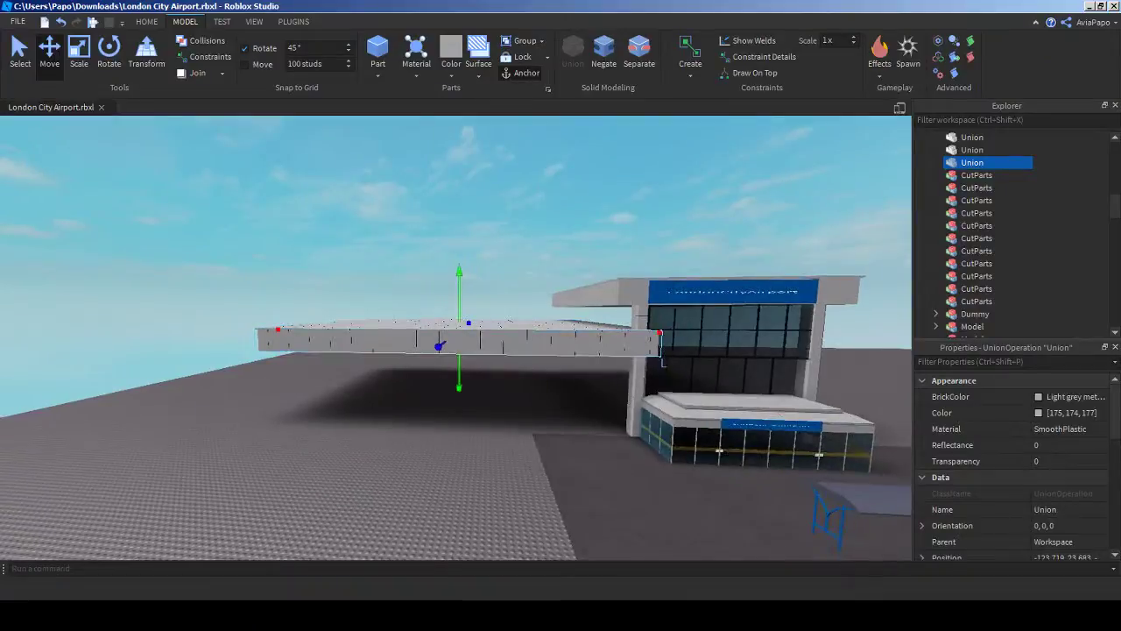
{"action": "key", "text": "ctrl+d"}
{"action": "key", "text": "d"}
{"action": "left_click_drag", "start_coordinate": [659, 332], "coordinate": [909, 334]}
{"action": "key", "text": "w"}
{"action": "key", "text": "w"}
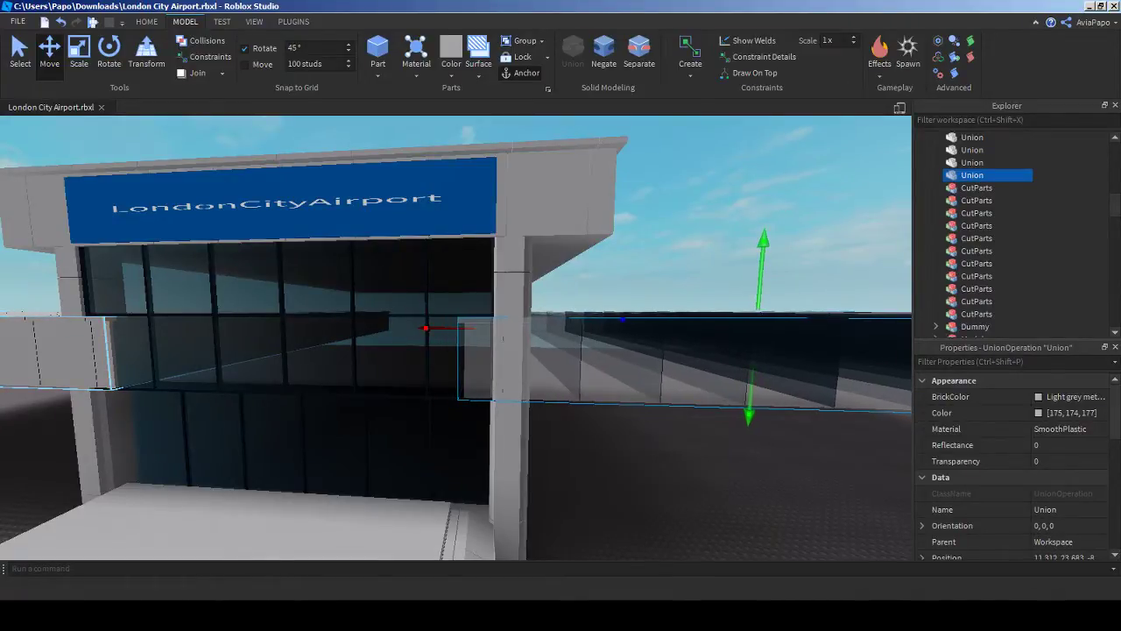
Step: Compare both wings' overlap with the front columns and shift the right wing slightly outward
{"action": "key", "text": "w"}
{"action": "key", "text": "a"}
{"action": "right_click_drag", "start_coordinate": [386, 306], "coordinate": [411, 299]}
{"action": "key", "text": "d"}
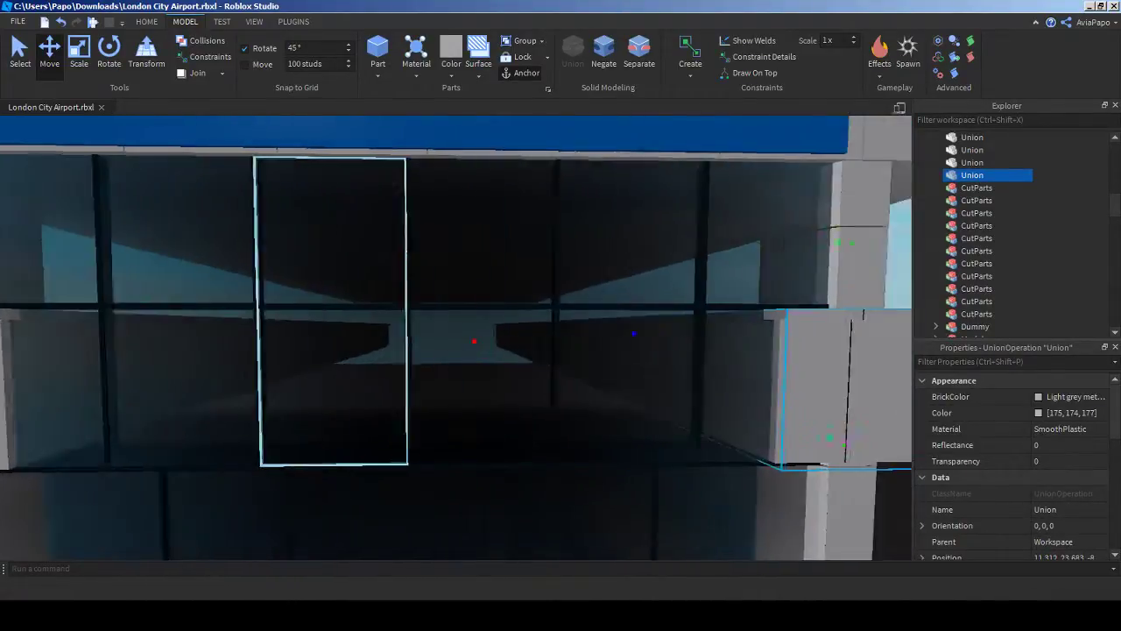
{"action": "key", "text": "s"}
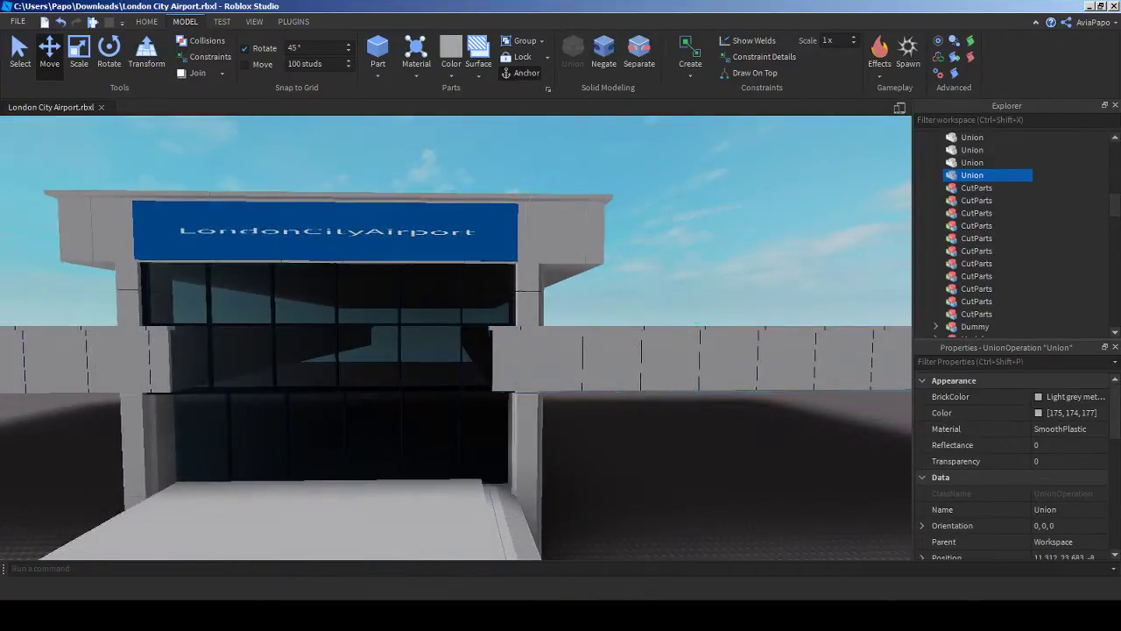
{"action": "key", "text": "s"}
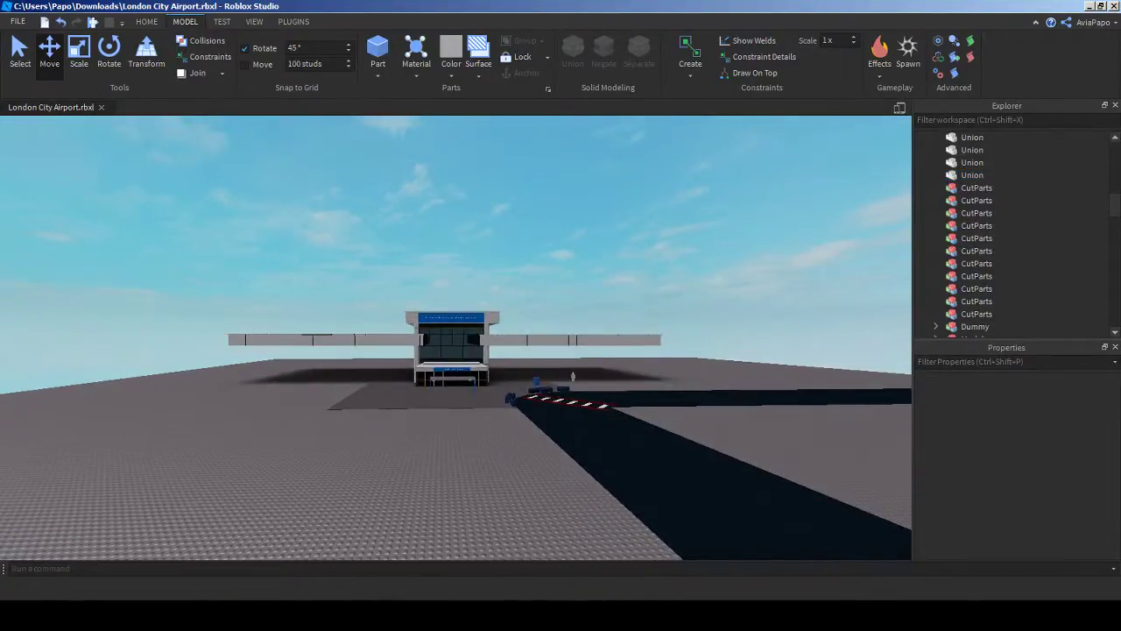
{"action": "scroll", "coordinate": [488, 343], "scroll_direction": "up", "scroll_amount": 10}
{"action": "left_click", "coordinate": [490, 347]}
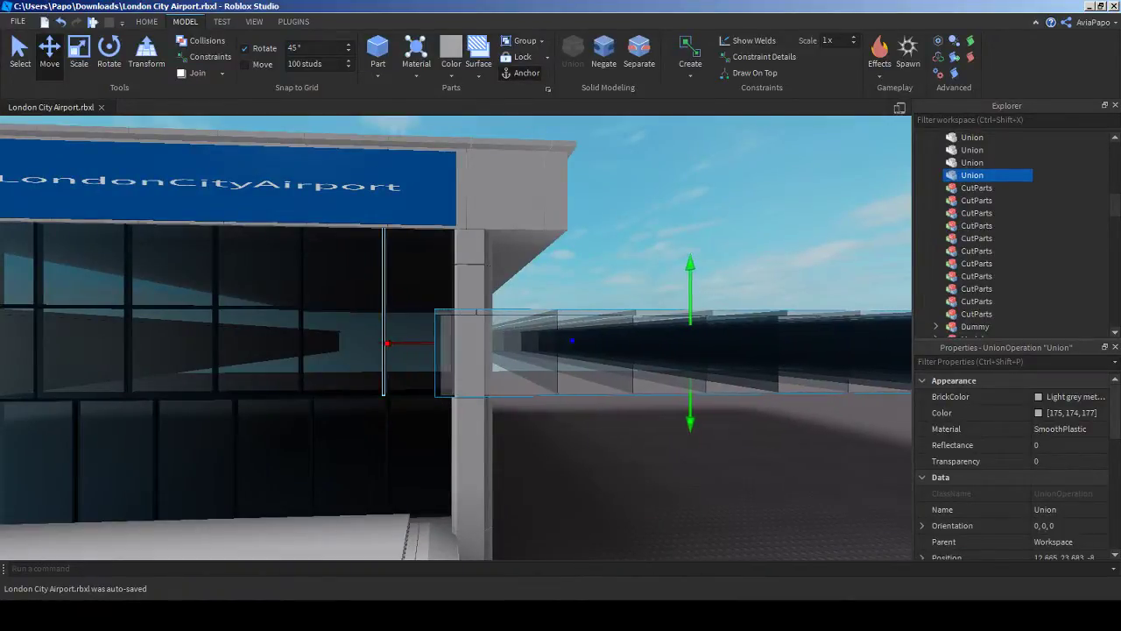
{"action": "key", "text": "s"}
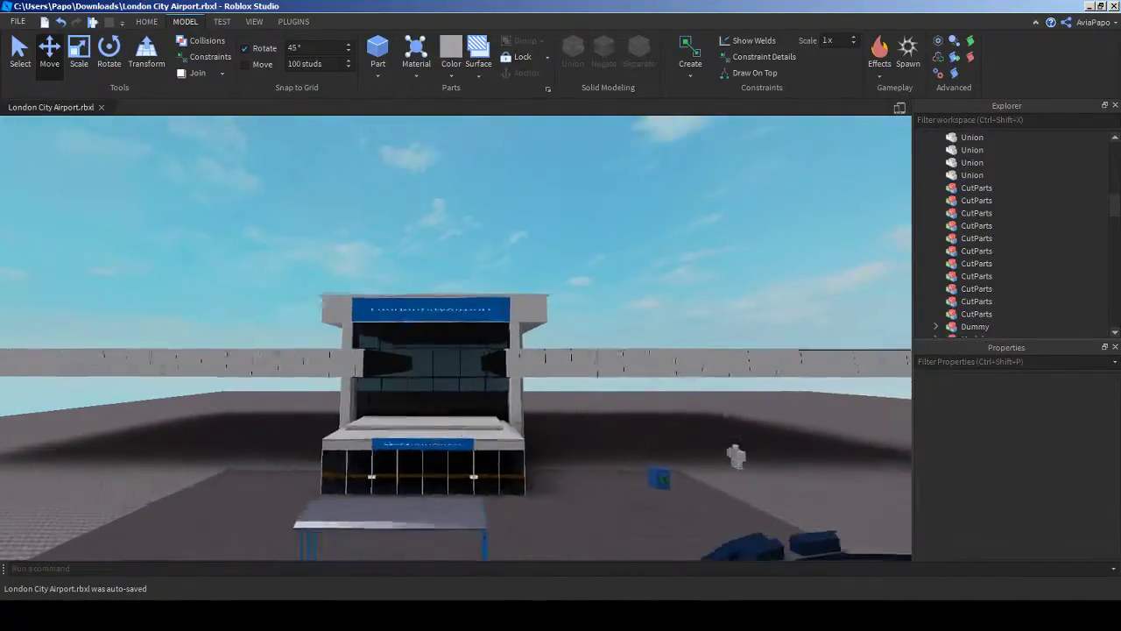
Step: Inspect the wing ends up close and readjust the right wing to an X position of 11.465 to match the left
{"action": "key", "text": "w"}
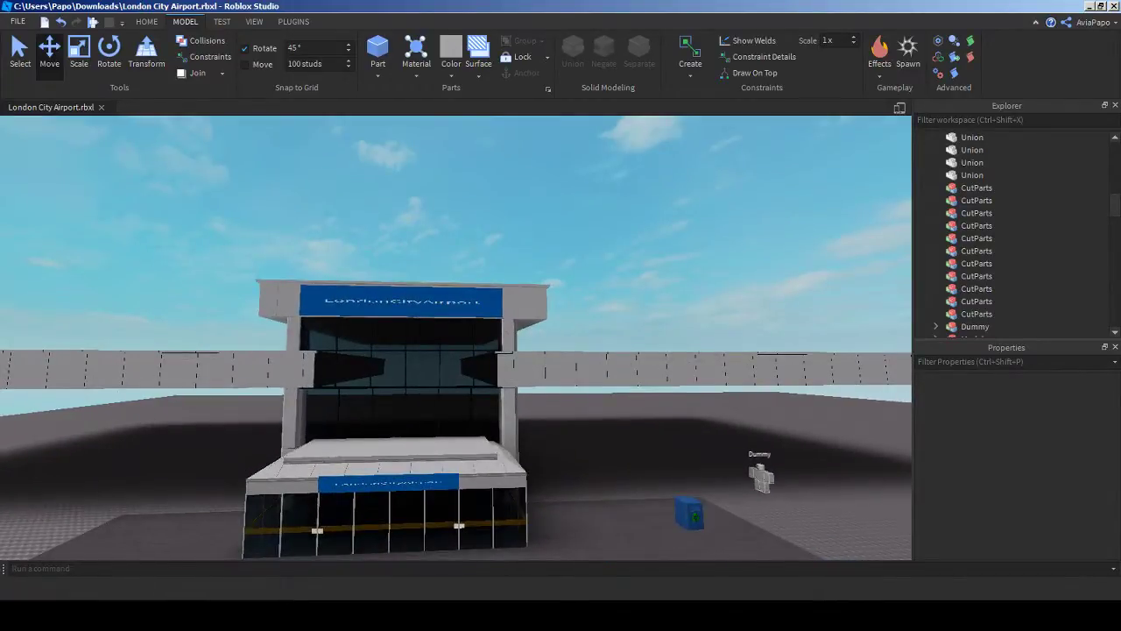
{"action": "key", "text": "a"}
{"action": "key", "text": "w"}
{"action": "key", "text": "a"}
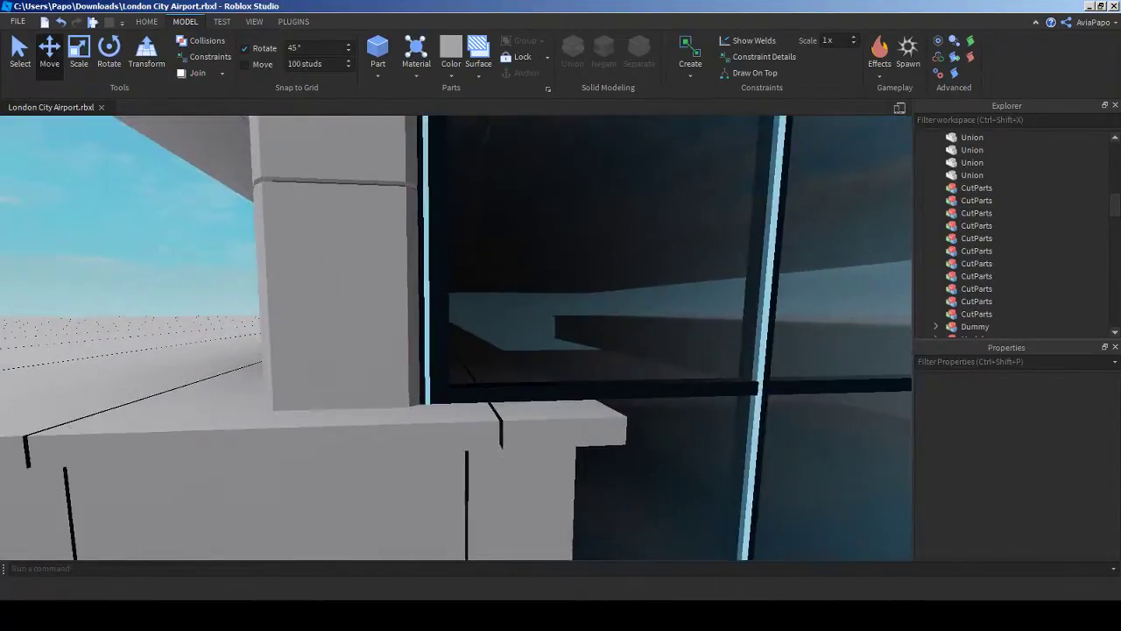
{"action": "key", "text": "d"}
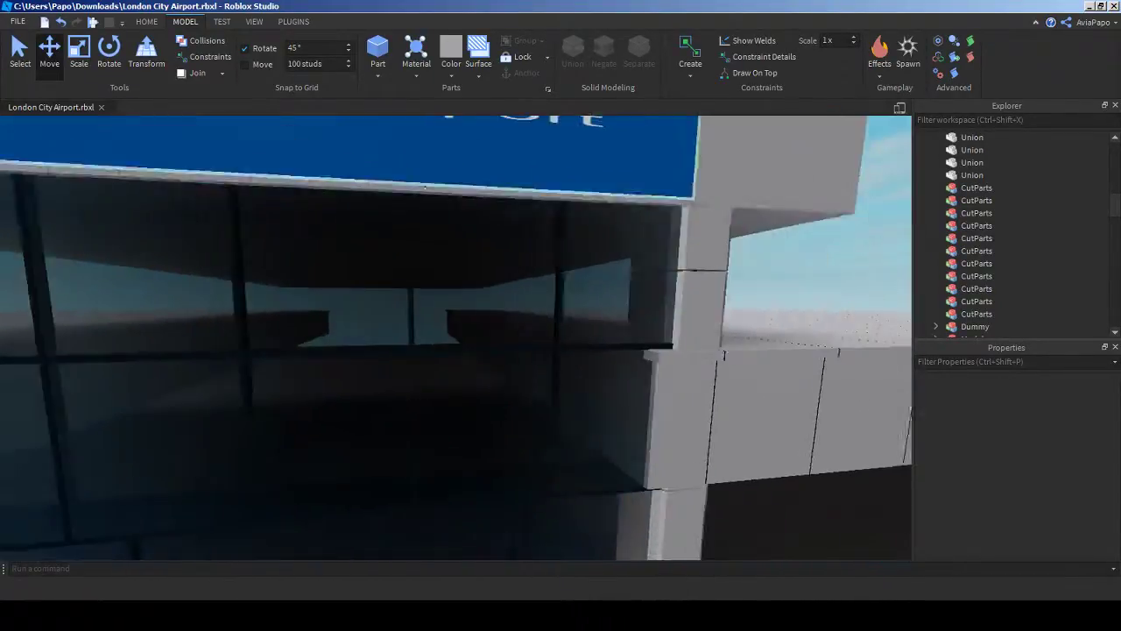
{"action": "key", "text": "w"}
{"action": "key", "text": "a"}
{"action": "left_click", "coordinate": [446, 412]}
{"action": "key", "text": "s"}
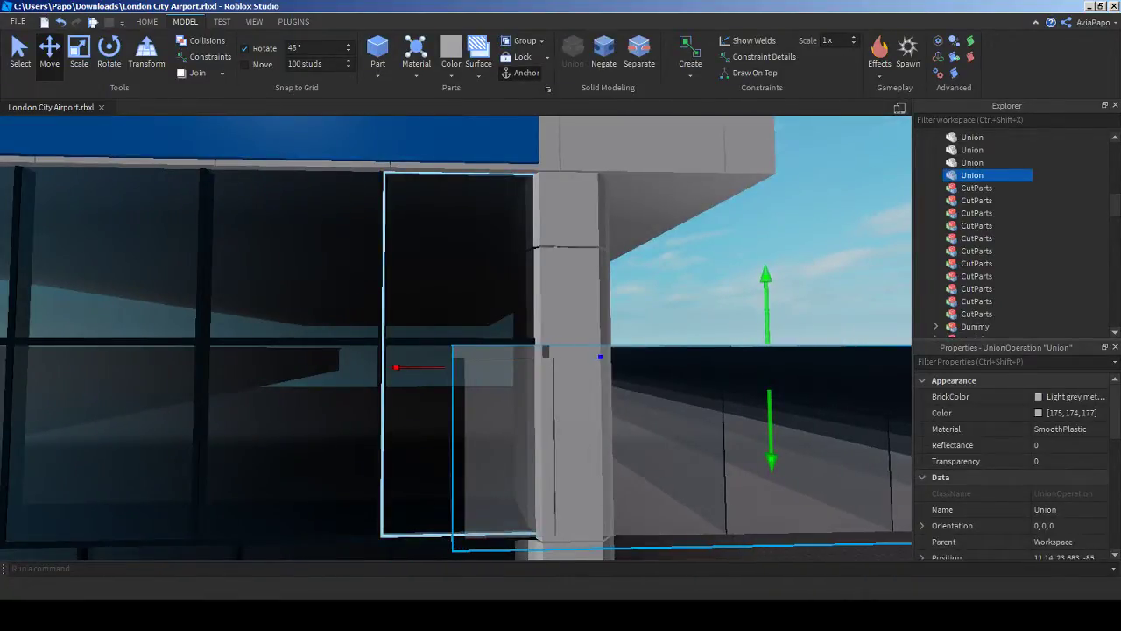
{"action": "key", "text": "s"}
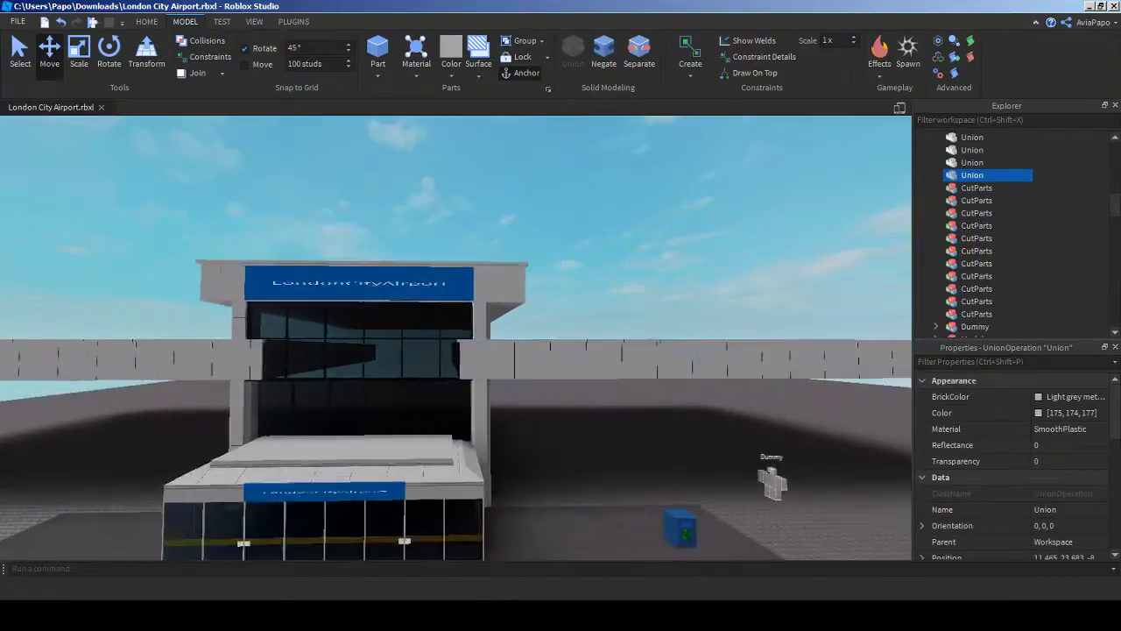
{"action": "left_click", "coordinate": [613, 228]}
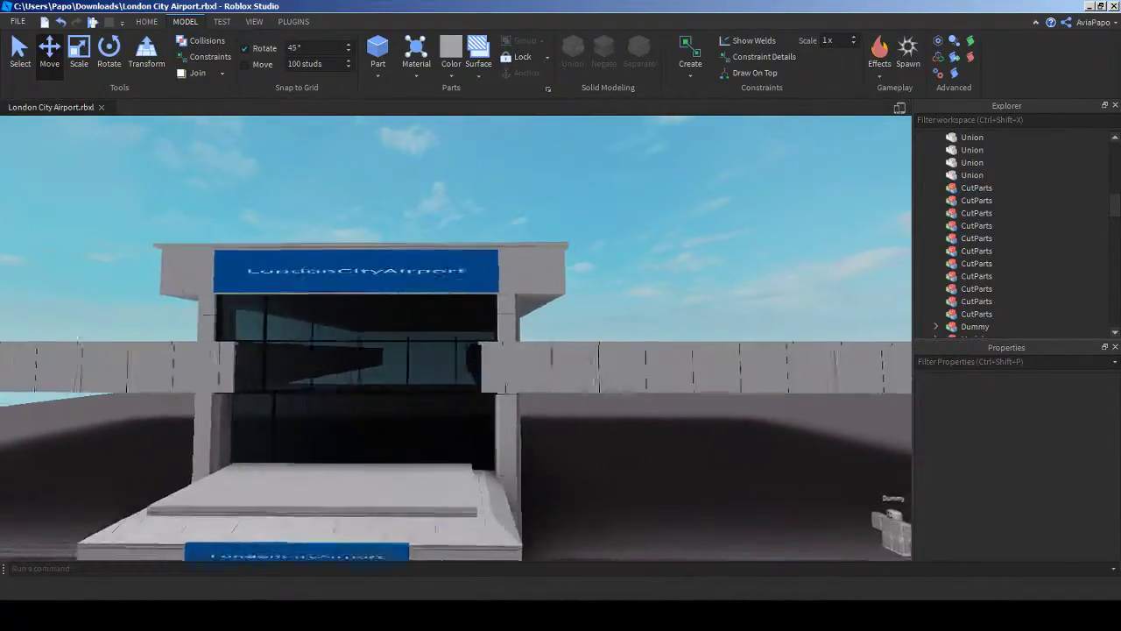
{"action": "scroll", "coordinate": [487, 342], "scroll_direction": "up", "scroll_amount": 3}
{"action": "scroll", "coordinate": [487, 343], "scroll_direction": "down", "scroll_amount": 8}
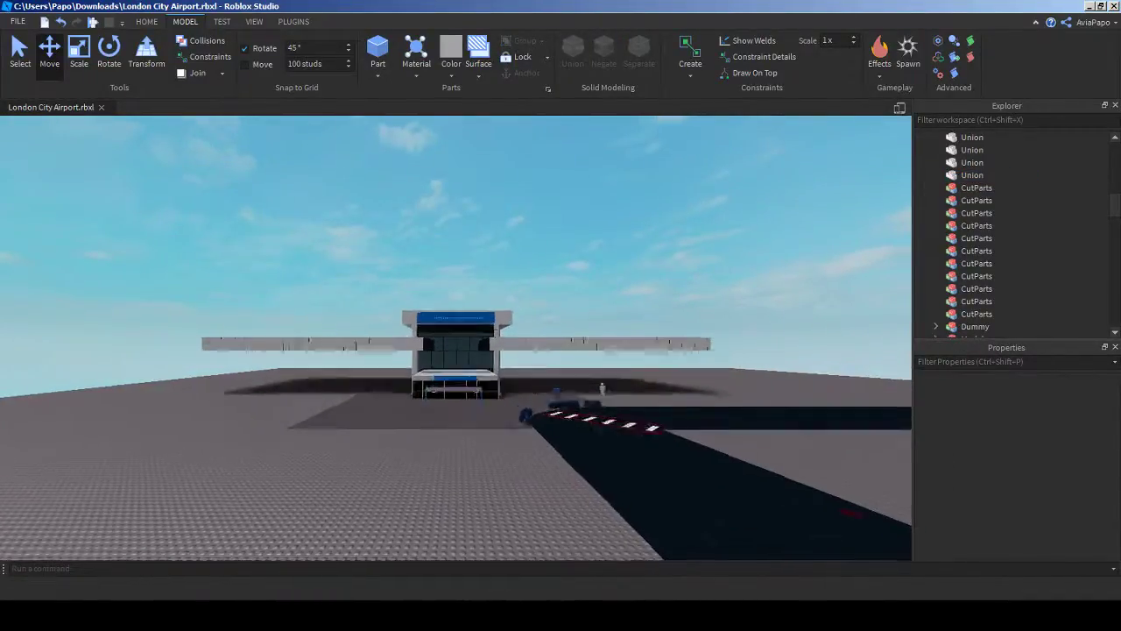
{"action": "scroll", "coordinate": [444, 338], "scroll_direction": "up", "scroll_amount": 8}
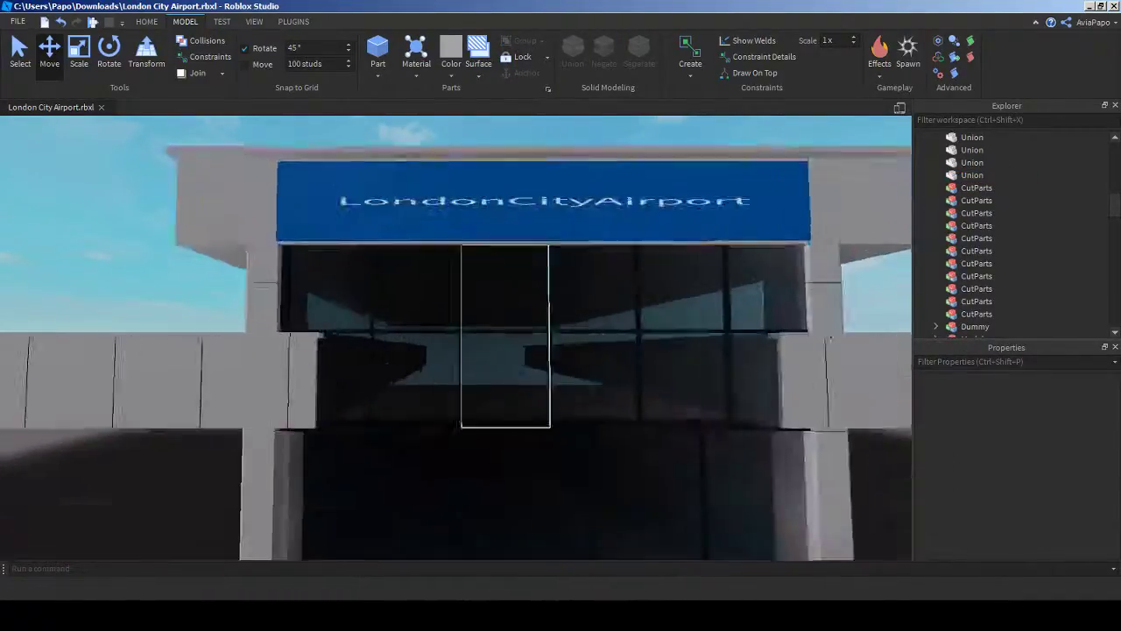
Step: Inspect the left roof wing's overlap with the front column, and view the whole terminal from a distance
{"action": "left_click", "coordinate": [394, 377]}
{"action": "key", "text": "d"}
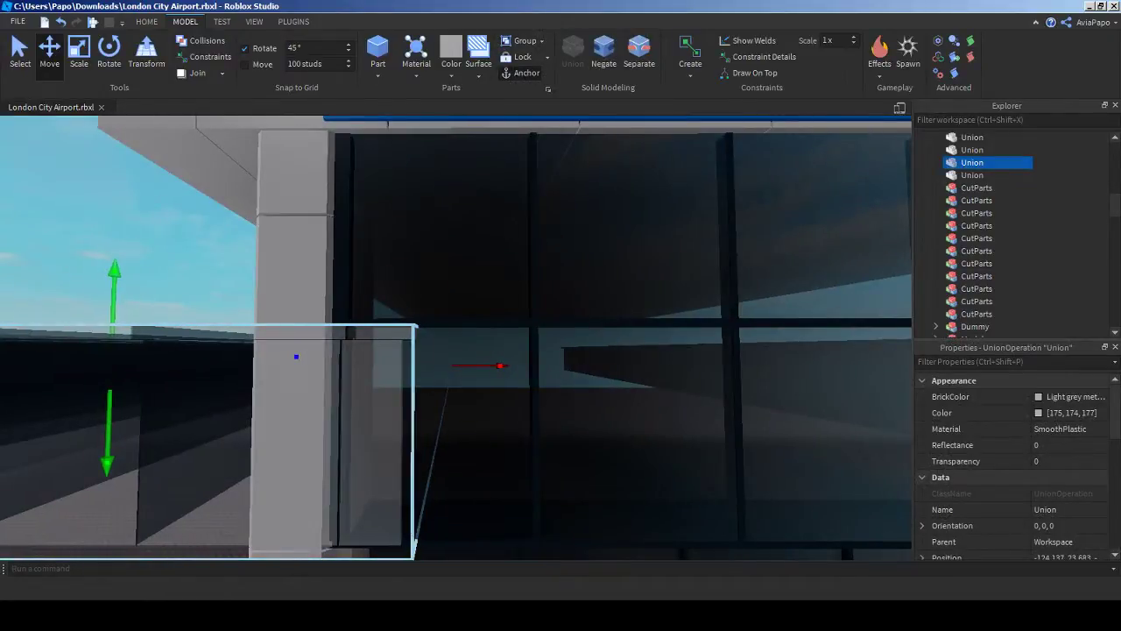
{"action": "scroll", "coordinate": [455, 338], "scroll_direction": "down", "scroll_amount": 8}
{"action": "left_click", "coordinate": [543, 228]}
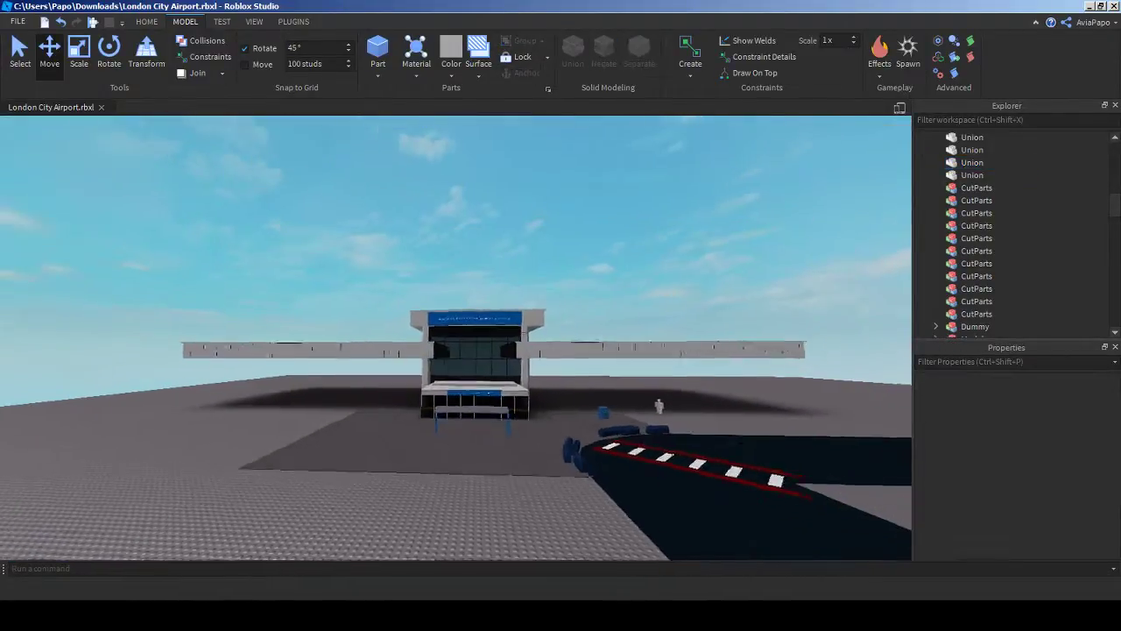
Step: Move the dummy closer to the blue recycling bin in front of the terminal
{"action": "scroll", "coordinate": [543, 342], "scroll_direction": "up", "scroll_amount": 3}
{"action": "key", "text": "w"}
{"action": "right_click_drag", "start_coordinate": [455, 338], "coordinate": [648, 385]}
{"action": "key", "text": "s"}
{"action": "left_click_drag", "start_coordinate": [736, 379], "coordinate": [707, 429]}
{"action": "right_click_drag", "start_coordinate": [695, 405], "coordinate": [708, 429]}
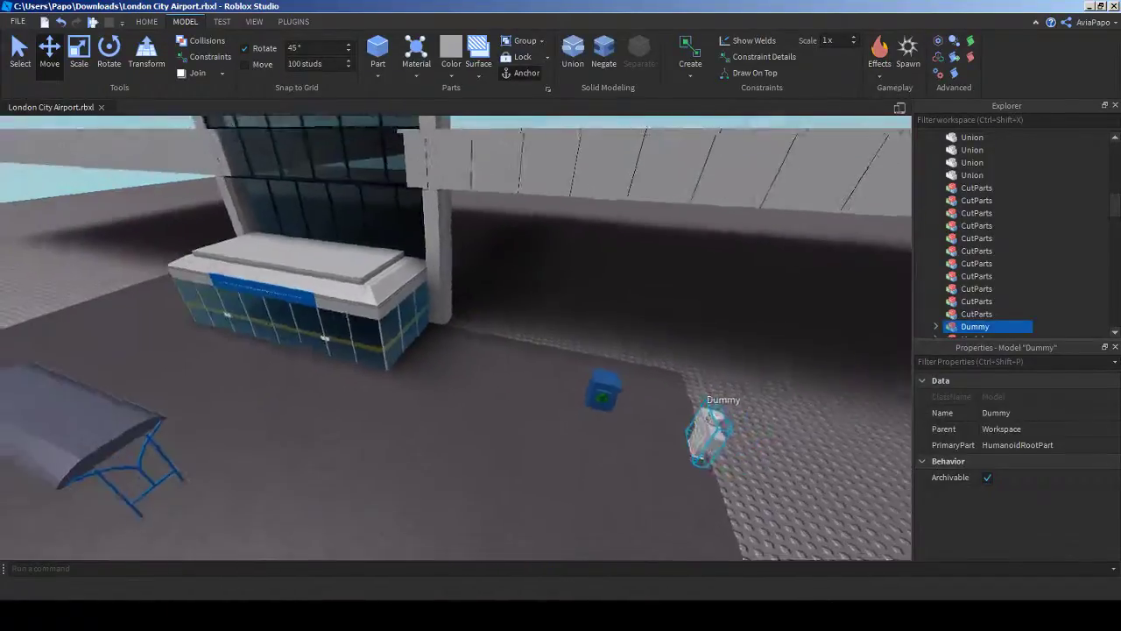
{"action": "left_click_drag", "start_coordinate": [706, 421], "coordinate": [577, 427]}
{"action": "left_click", "coordinate": [779, 368]}
Step: Examine the terminal front with both roof wings from several distances and compare it with the reference photo in the browser
{"action": "key", "text": "w"}
{"action": "right_click_drag", "start_coordinate": [779, 368], "coordinate": [613, 262]}
{"action": "key", "text": "s"}
{"action": "key", "text": "w"}
{"action": "right_click_drag", "start_coordinate": [806, 263], "coordinate": [679, 285]}
{"action": "key", "text": "s"}
{"action": "key", "text": "s"}
{"action": "key", "text": "a"}
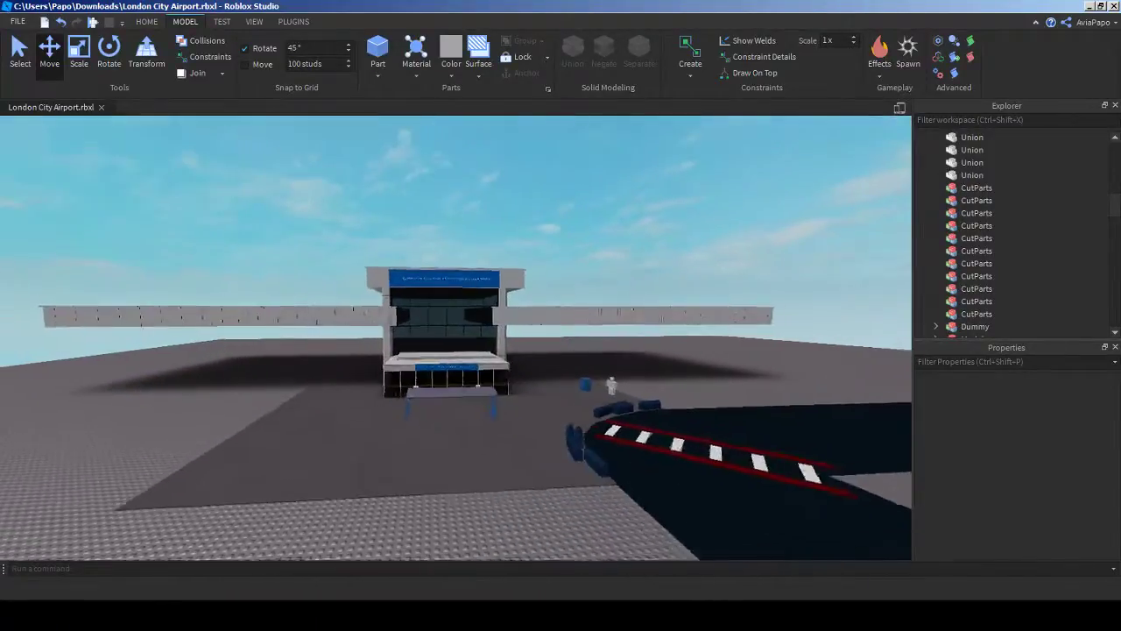
{"action": "key", "text": "d"}
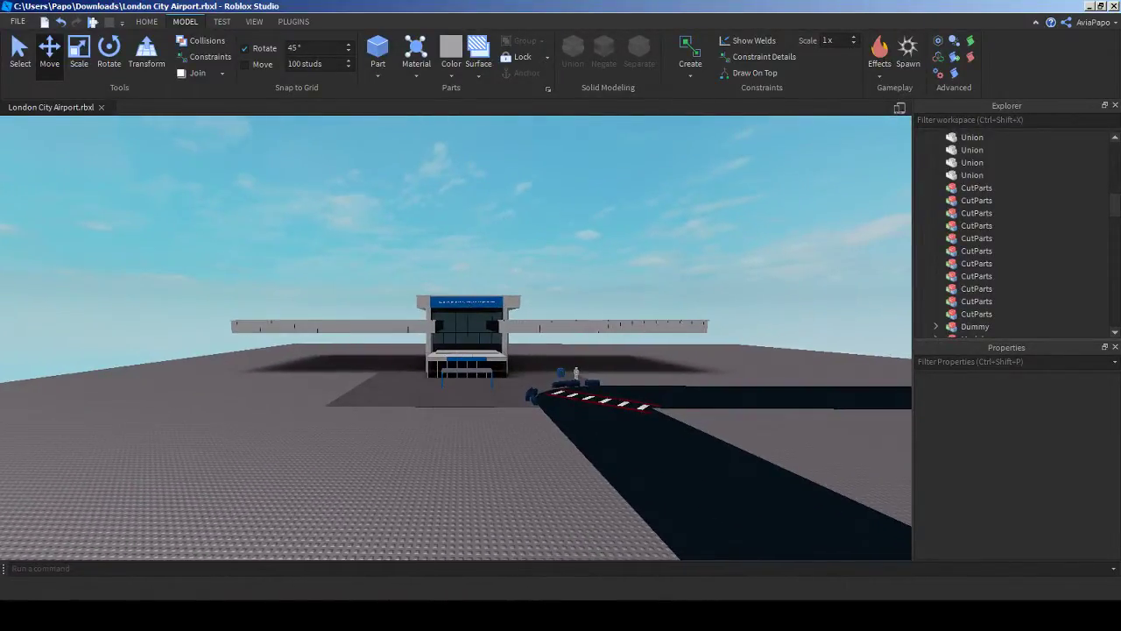
{"action": "left_click", "coordinate": [1088, 6]}
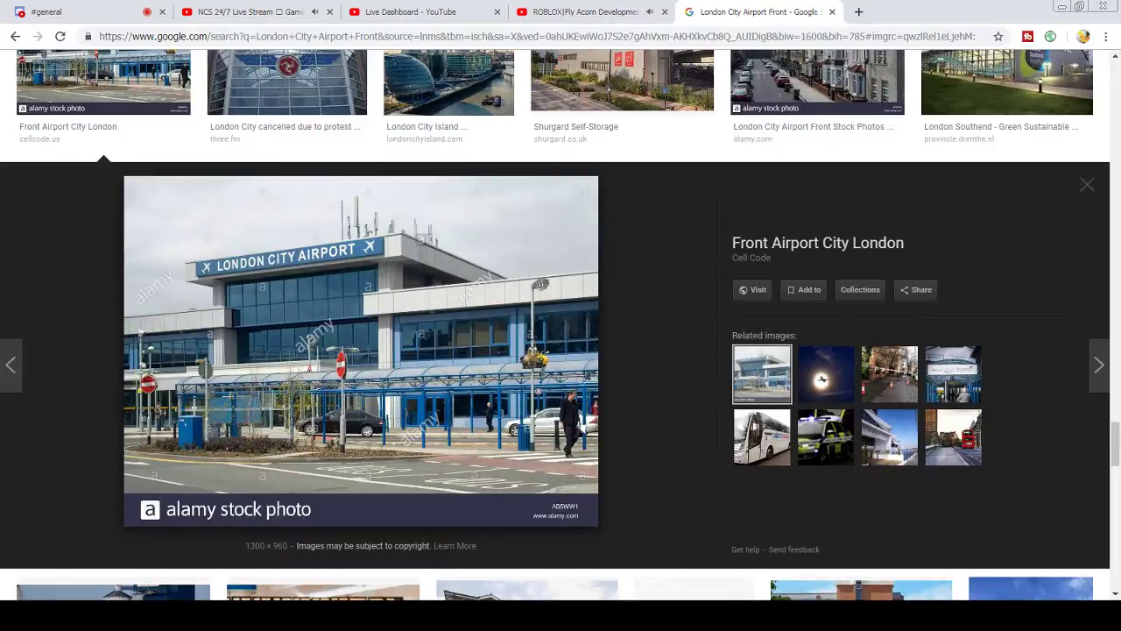
{"action": "left_click", "coordinate": [1061, 7]}
Step: Insert a block part on the studded ground under the right roof wing
{"action": "scroll", "coordinate": [525, 368], "scroll_direction": "up", "scroll_amount": 8}
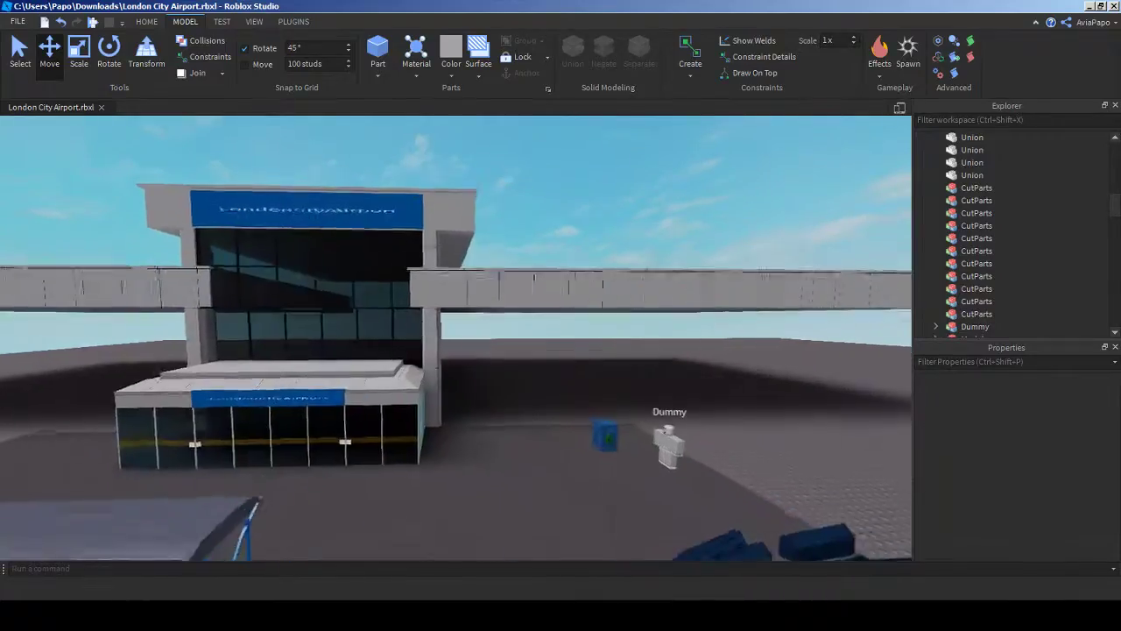
{"action": "key", "text": "w"}
{"action": "right_click_drag", "start_coordinate": [456, 337], "coordinate": [455, 490]}
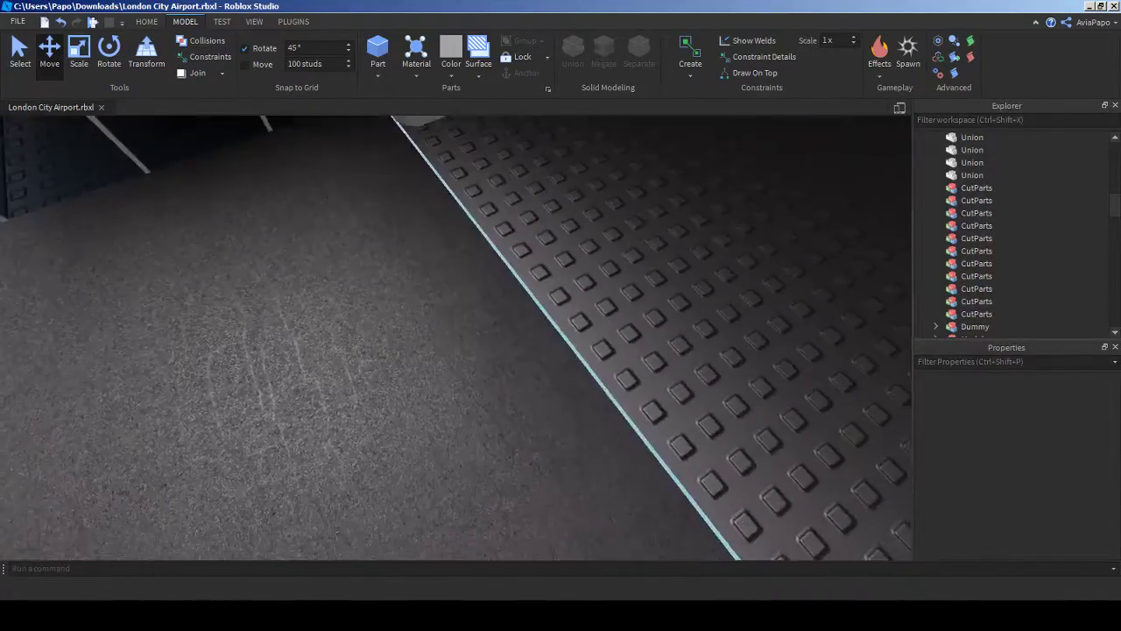
{"action": "key", "text": "d"}
{"action": "key", "text": "w"}
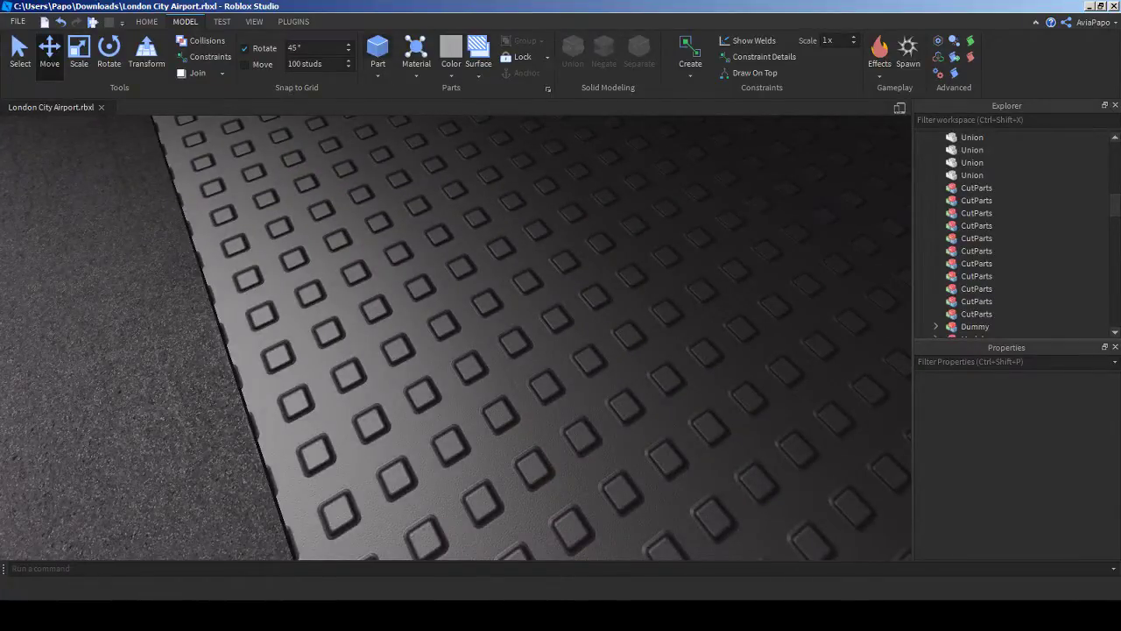
{"action": "left_click", "coordinate": [377, 50]}
Step: Set the new block's material to Smooth Plastic
{"action": "right_click_drag", "start_coordinate": [456, 337], "coordinate": [526, 210]}
{"action": "key", "text": "w"}
{"action": "key", "text": "w"}
{"action": "key", "text": "s"}
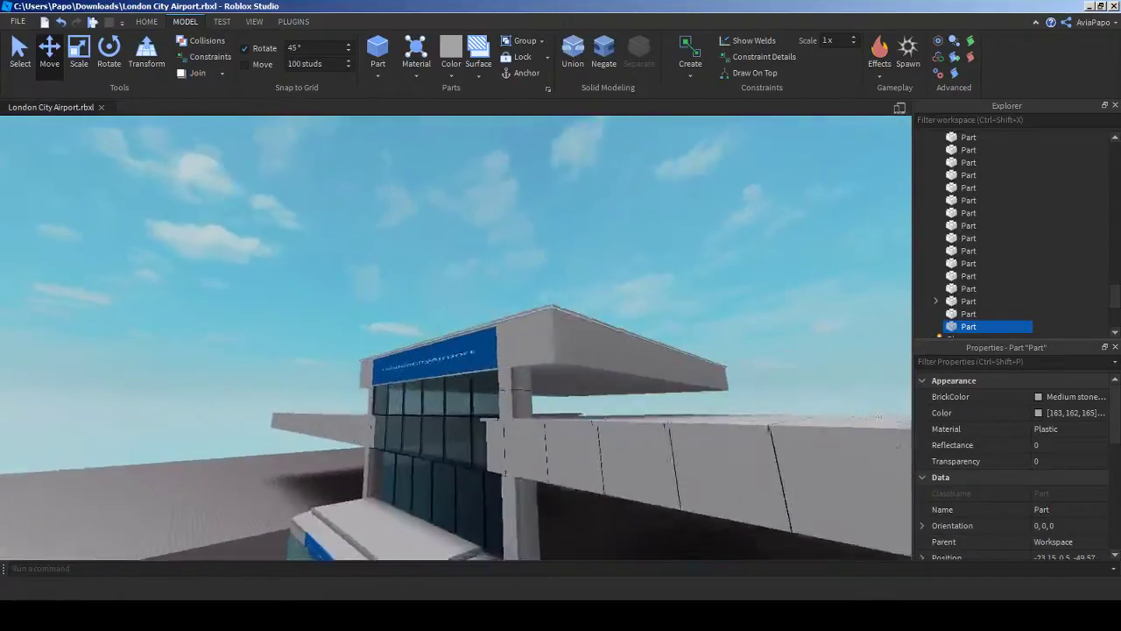
{"action": "key", "text": "w"}
{"action": "mouse_move", "coordinate": [486, 269]}
{"action": "right_mouse_down"}
{"action": "mouse_move", "coordinate": [486, 324]}
{"action": "mouse_move", "coordinate": [503, 320]}
{"action": "mouse_move", "coordinate": [569, 368]}
{"action": "mouse_move", "coordinate": [587, 455]}
{"action": "mouse_move", "coordinate": [469, 289]}
{"action": "mouse_move", "coordinate": [490, 280]}
{"action": "right_mouse_up"}
{"action": "key", "text": "w"}
{"action": "key", "text": "s"}
{"action": "left_click", "coordinate": [416, 74]}
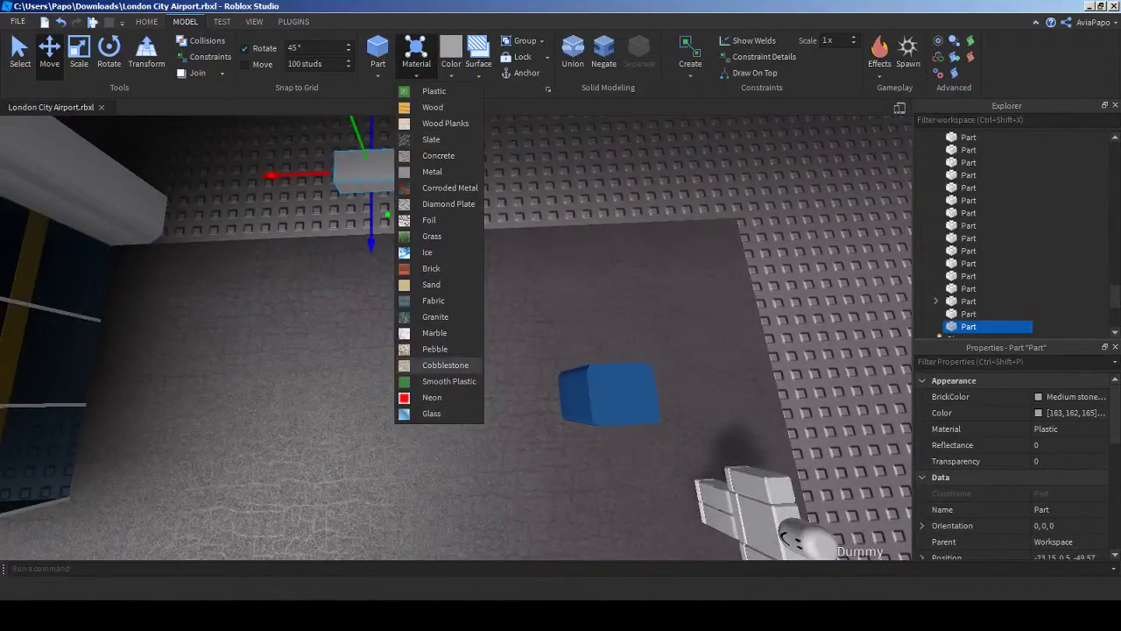
{"action": "left_click", "coordinate": [450, 381]}
{"action": "key", "text": "w"}
{"action": "right_click_drag", "start_coordinate": [456, 385], "coordinate": [359, 315]}
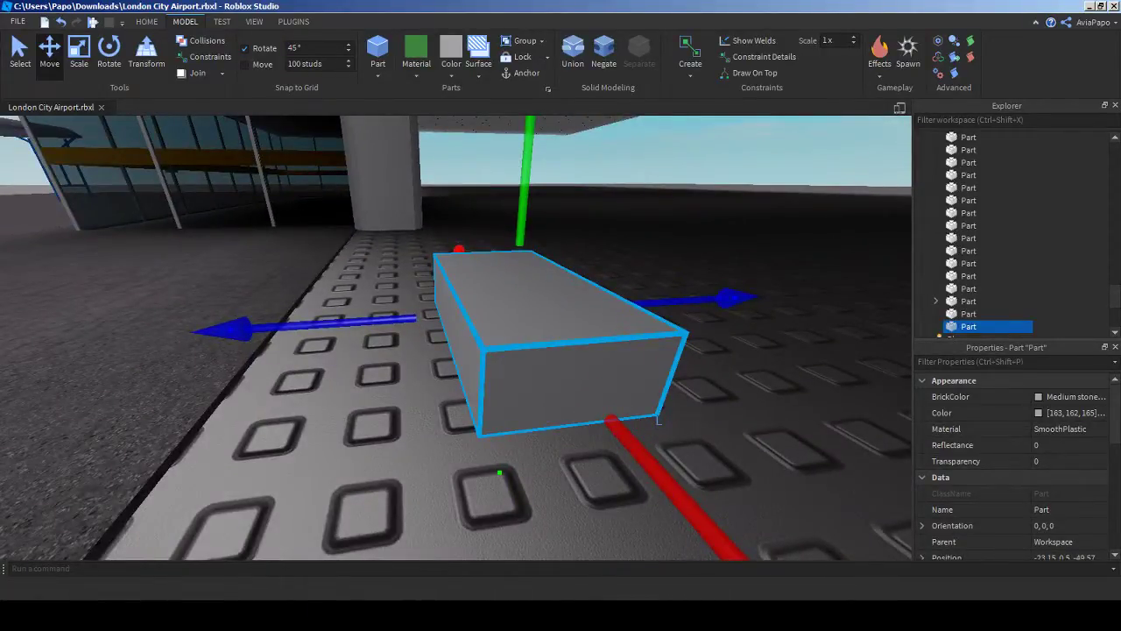
Step: Check the facade colours in the reference photo and colour the new block Cyan
{"action": "left_click", "coordinate": [1089, 6]}
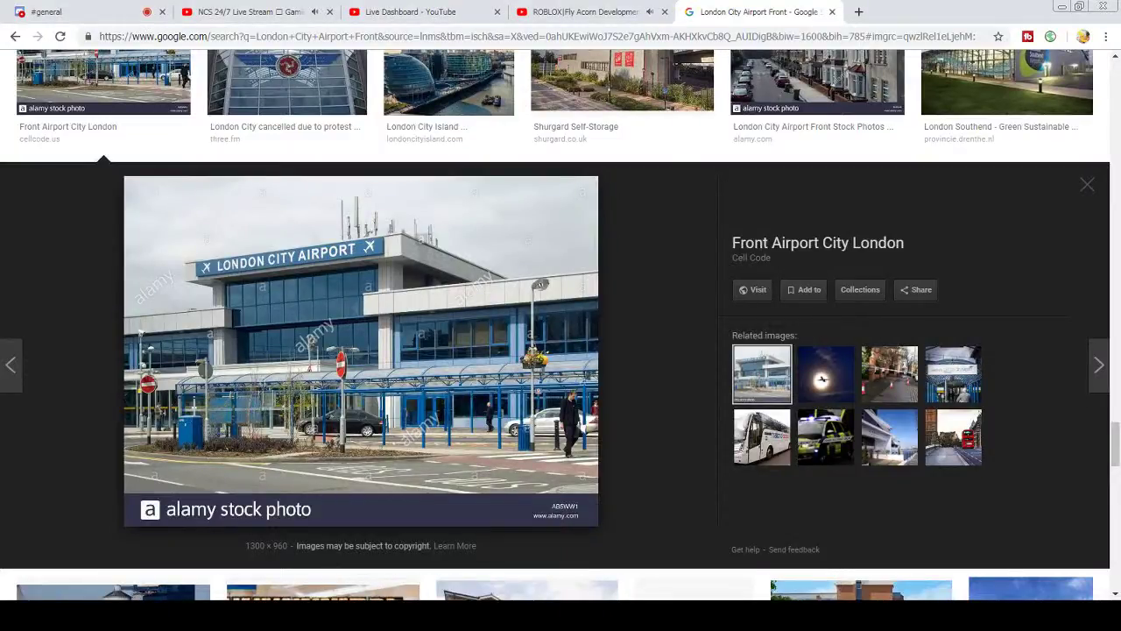
{"action": "key", "text": "alt+Tab"}
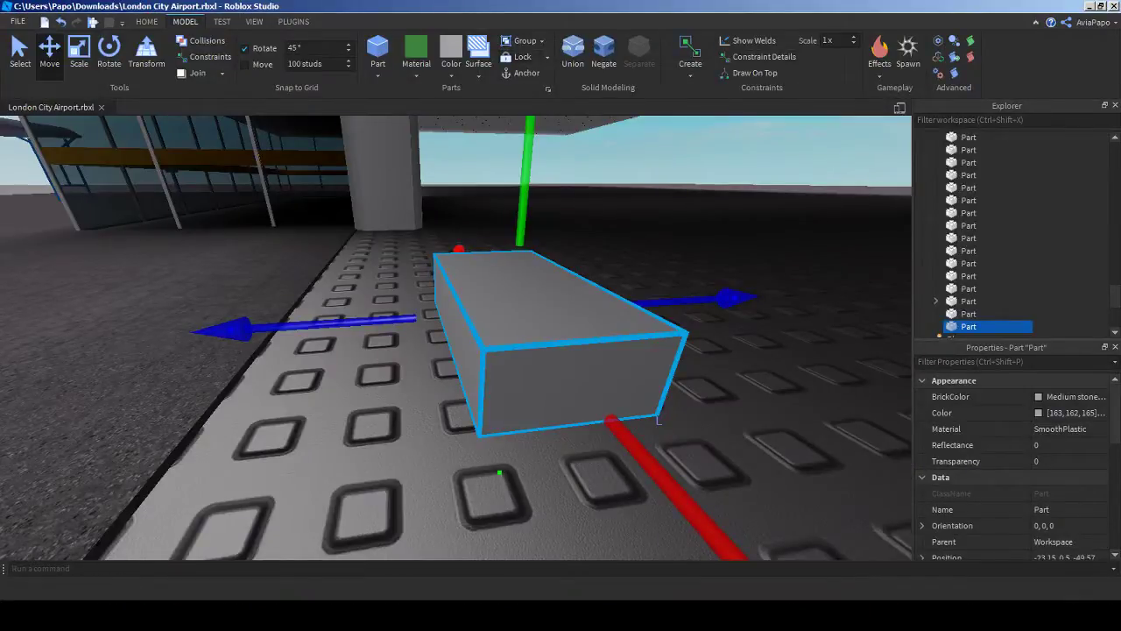
{"action": "left_click", "coordinate": [451, 69]}
{"action": "left_click", "coordinate": [587, 164]}
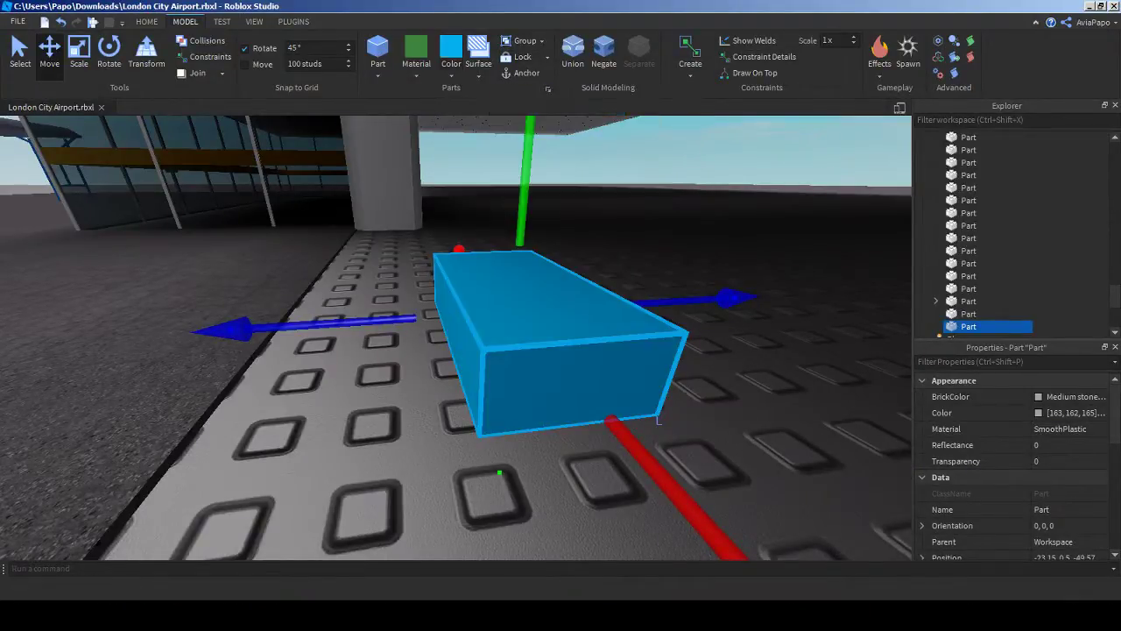
{"action": "right_click_drag", "start_coordinate": [579, 236], "coordinate": [753, 250]}
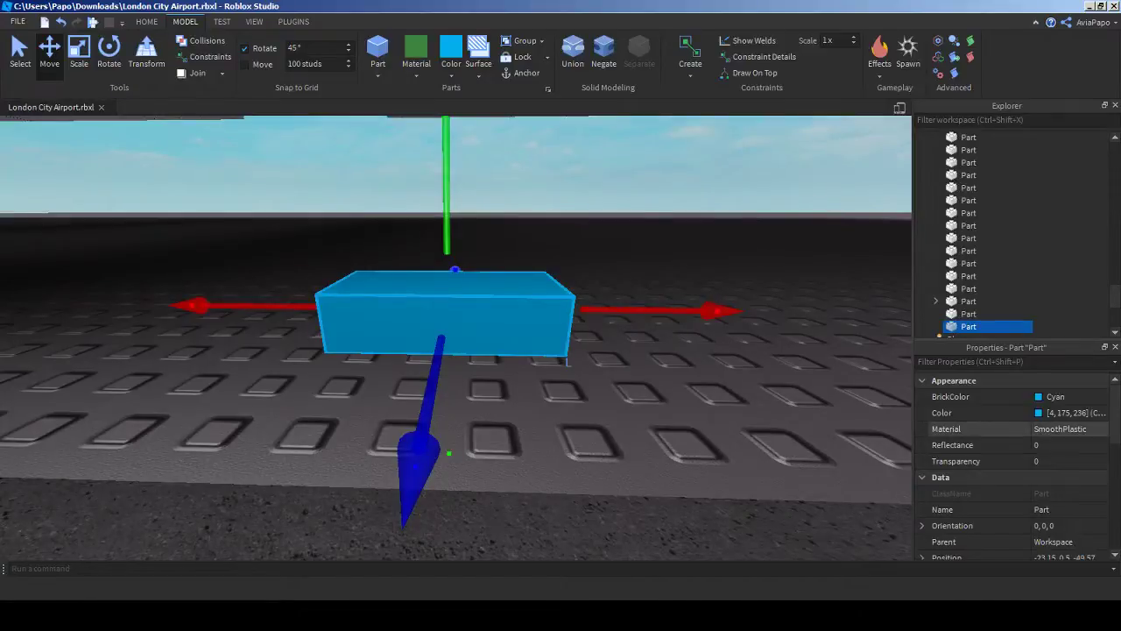
Step: Darken the block's colour to a deep blue, RGB 1, 115, 150
{"action": "left_click", "coordinate": [1039, 412]}
{"action": "left_click_drag", "start_coordinate": [728, 188], "coordinate": [728, 225]}
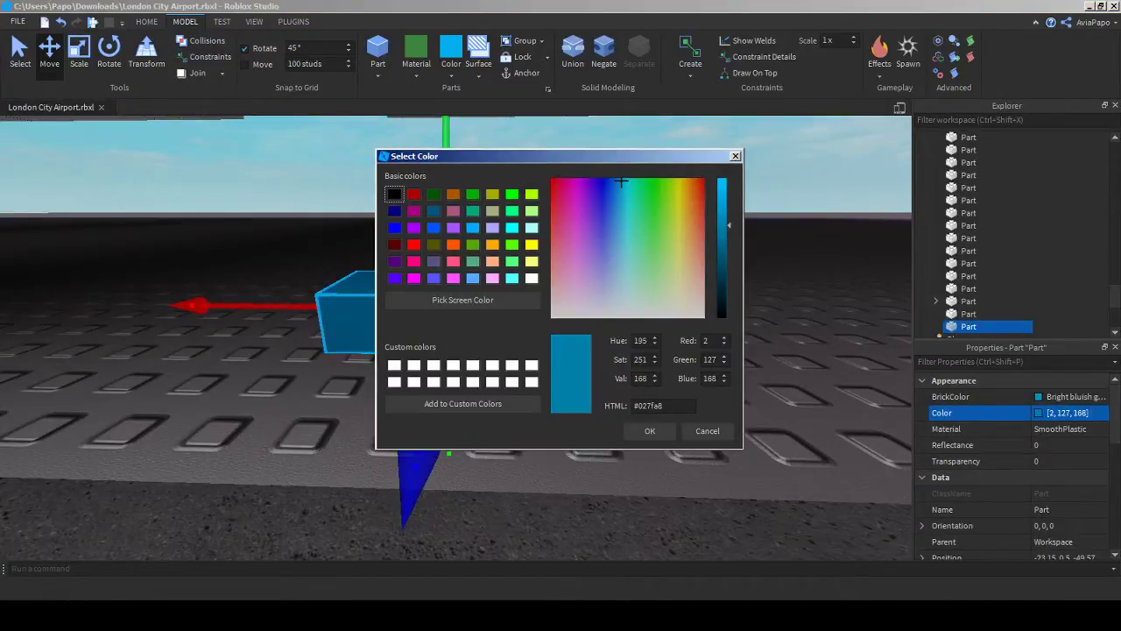
{"action": "left_click", "coordinate": [649, 431]}
{"action": "right_click_drag", "start_coordinate": [648, 431], "coordinate": [648, 408]}
{"action": "key", "text": "s"}
{"action": "key", "text": "w"}
{"action": "key", "text": "s"}
{"action": "left_click", "coordinate": [1039, 412]}
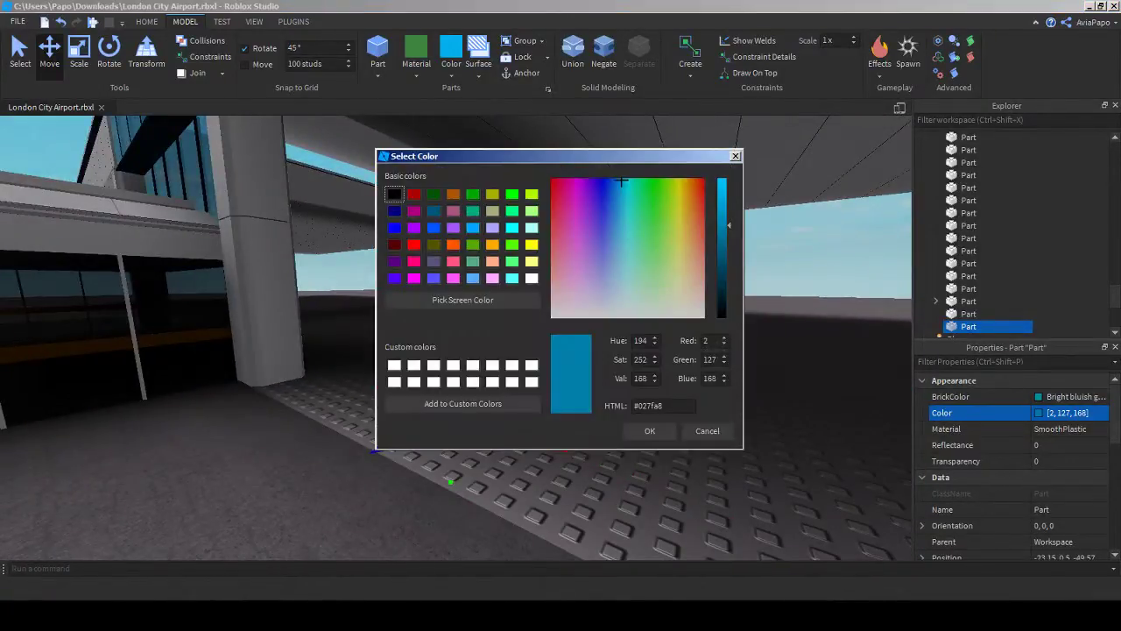
{"action": "left_click", "coordinate": [649, 431]}
{"action": "left_click", "coordinate": [643, 421]}
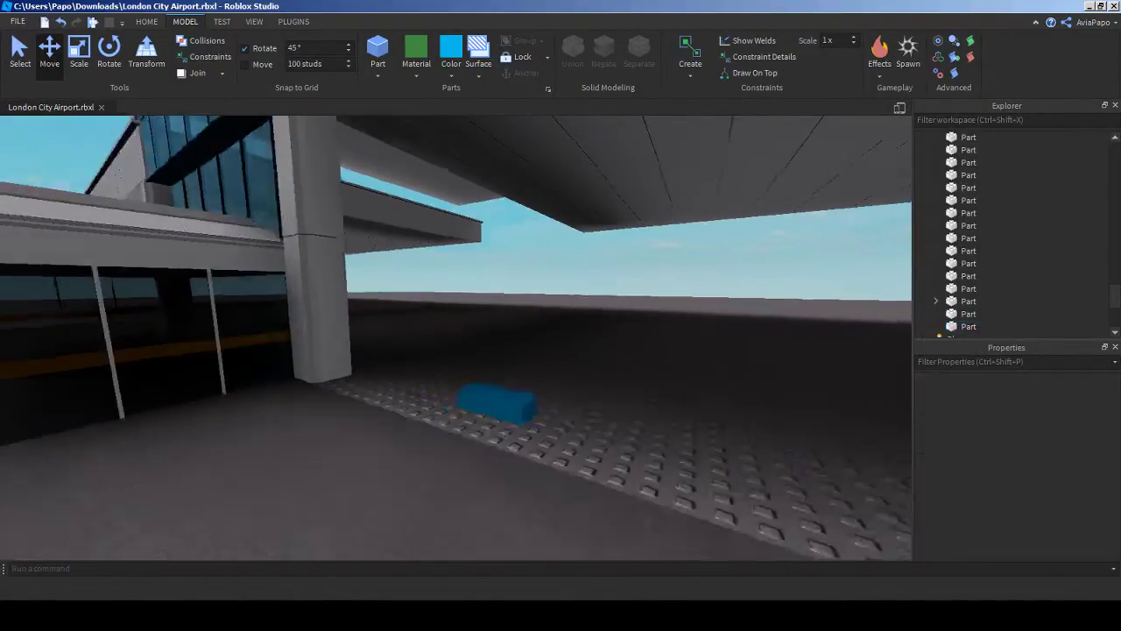
Step: Move the blue block against the base of the terminal's right front column and nudge it slightly forward
{"action": "key", "text": "s"}
{"action": "right_click_drag", "start_coordinate": [644, 420], "coordinate": [564, 414]}
{"action": "key", "text": "w"}
{"action": "left_click_drag", "start_coordinate": [564, 413], "coordinate": [527, 386]}
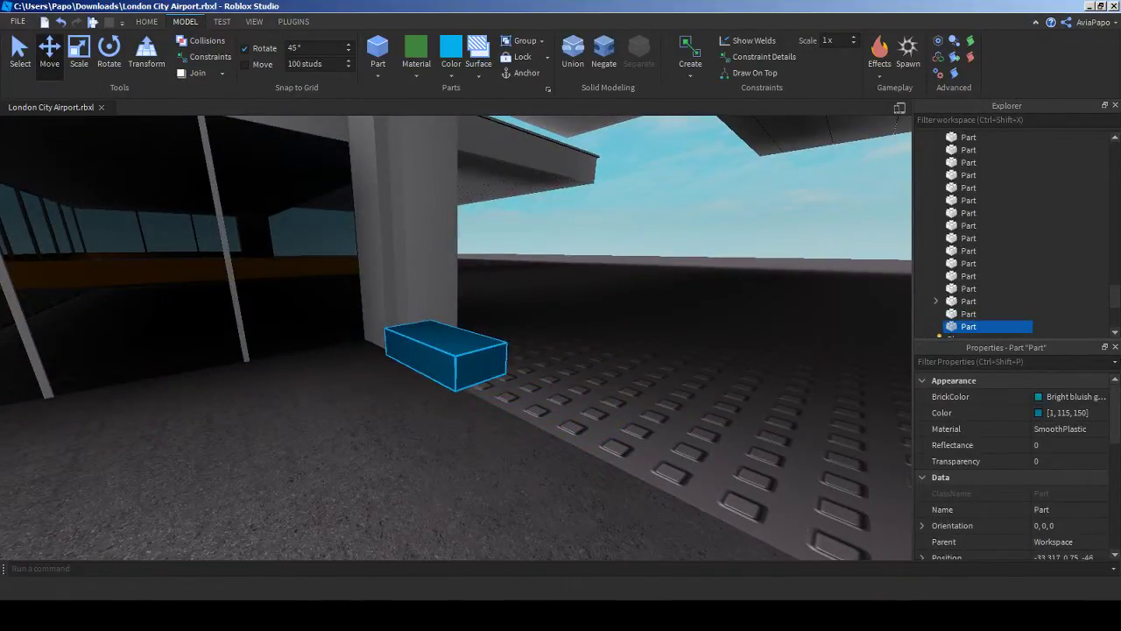
{"action": "key", "text": "s"}
{"action": "right_click_drag", "start_coordinate": [472, 368], "coordinate": [547, 443]}
{"action": "key", "text": "w"}
{"action": "key", "text": "a"}
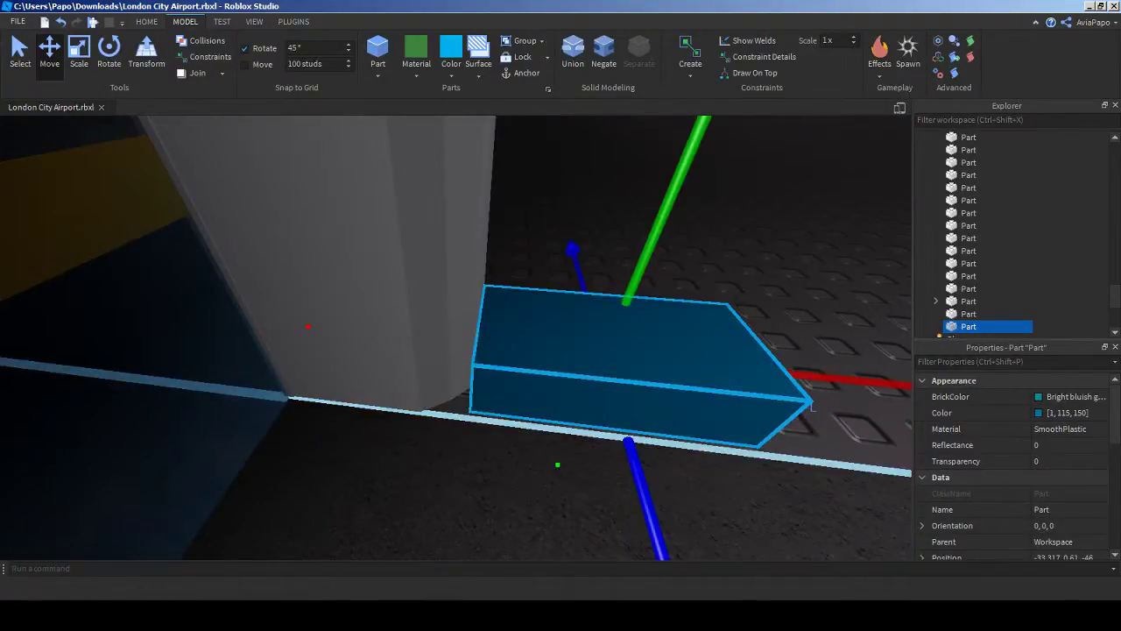
{"action": "left_click_drag", "start_coordinate": [646, 496], "coordinate": [650, 510]}
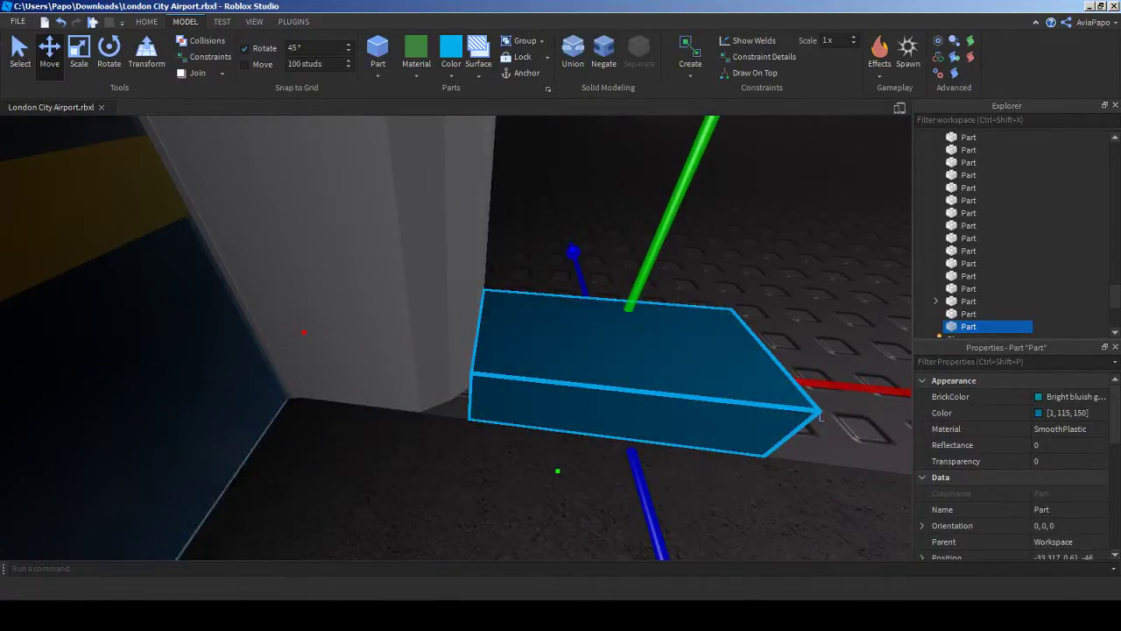
Step: Resize the blue block's width so it fits snugly against the right front column
{"action": "left_click", "coordinate": [79, 53]}
{"action": "left_click_drag", "start_coordinate": [359, 336], "coordinate": [313, 333]}
{"action": "key", "text": "s"}
{"action": "right_click_drag", "start_coordinate": [313, 332], "coordinate": [372, 279]}
{"action": "key", "text": "w"}
{"action": "left_click_drag", "start_coordinate": [626, 509], "coordinate": [558, 510]}
{"action": "left_click", "coordinate": [597, 298]}
{"action": "right_click_drag", "start_coordinate": [597, 298], "coordinate": [597, 289]}
{"action": "key", "text": "s"}
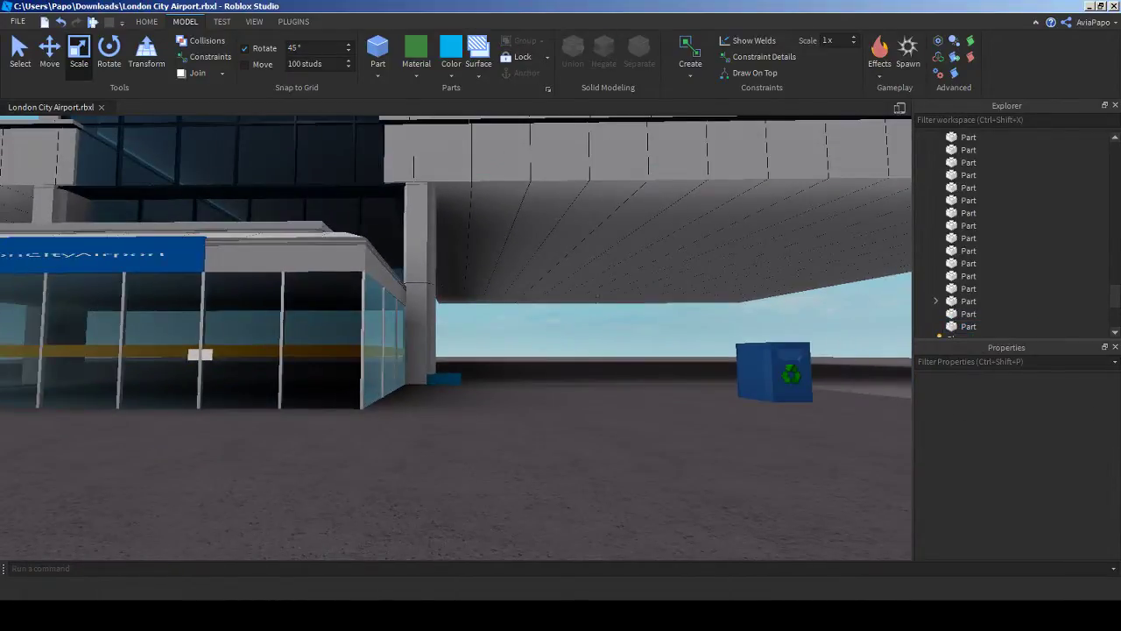
Step: Check the reference photo and stretch the blue block upward into a tall pillar beside the right front column
{"action": "key", "text": "alt+Tab"}
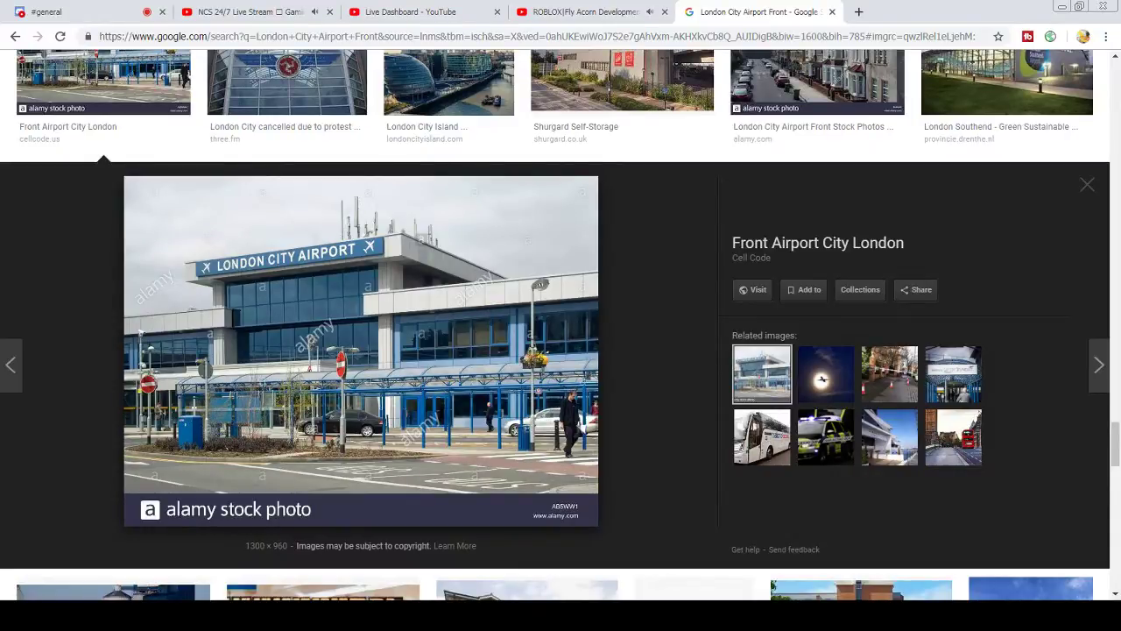
{"action": "key", "text": "alt+Tab"}
{"action": "key", "text": "w"}
{"action": "right_click_drag", "start_coordinate": [437, 359], "coordinate": [504, 416]}
{"action": "left_click", "coordinate": [435, 374]}
{"action": "key", "text": "s"}
{"action": "key", "text": "w"}
{"action": "key", "text": "s"}
{"action": "key", "text": "w"}
{"action": "key", "text": "s"}
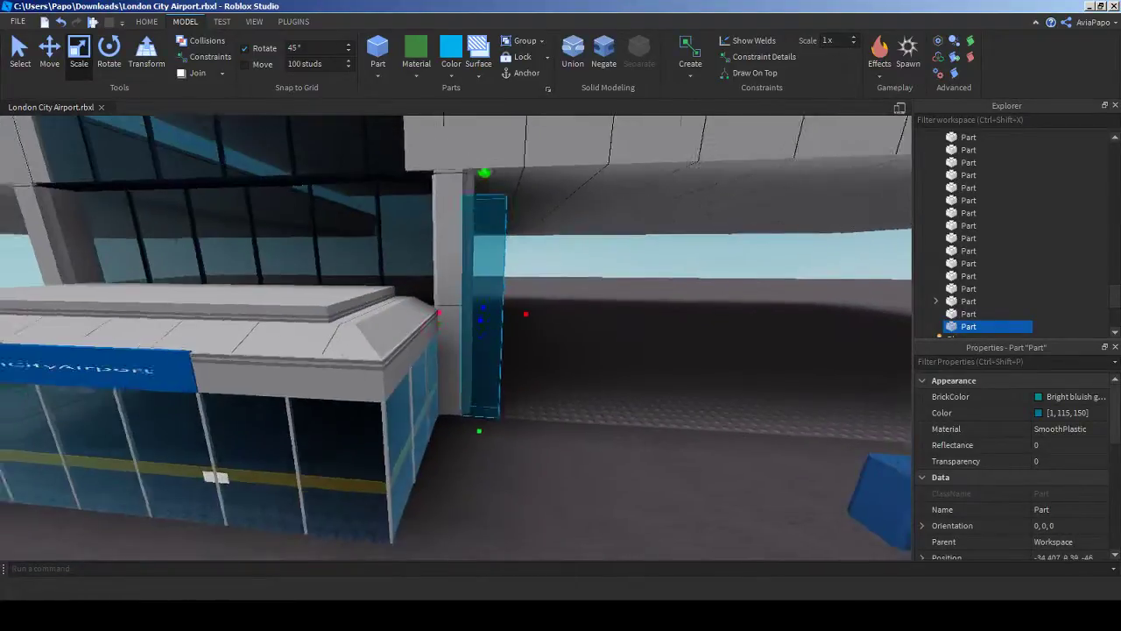
Step: Adjust the top of the blue pillar so it meets the underside of the right roof wing
{"action": "key", "text": "w"}
{"action": "left_click_drag", "start_coordinate": [388, 149], "coordinate": [388, 118]}
{"action": "key", "text": "s"}
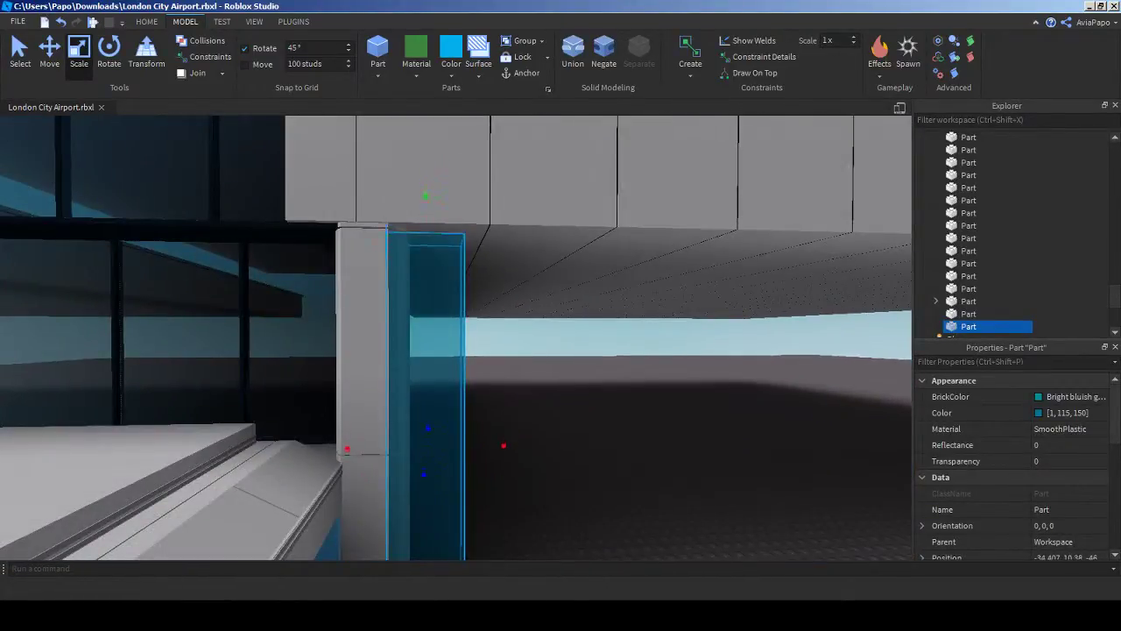
{"action": "key", "text": "s"}
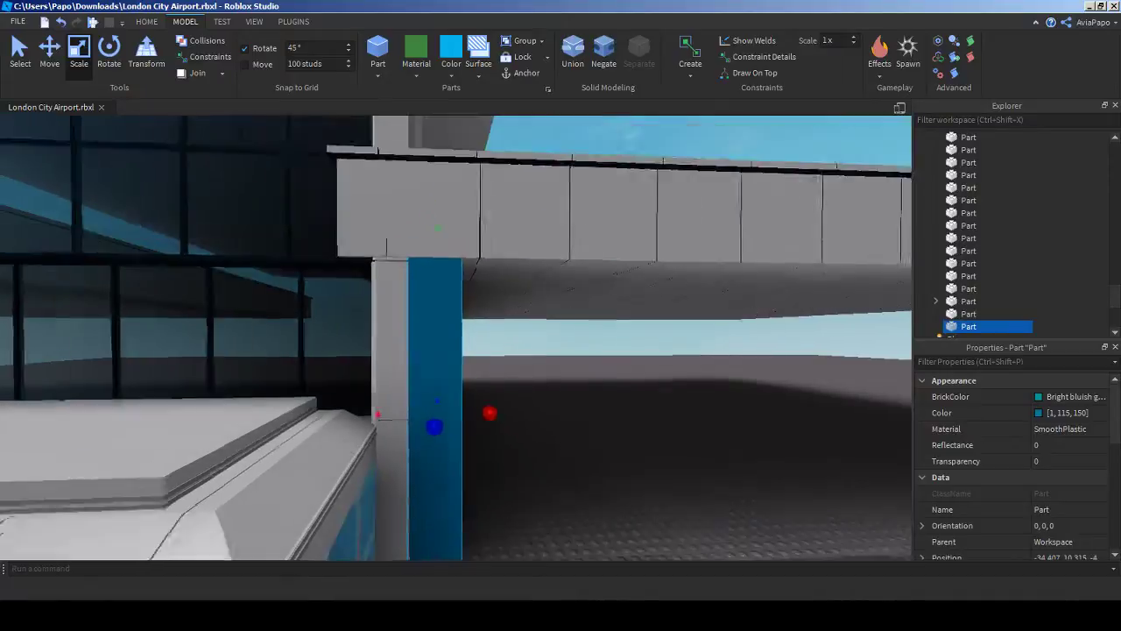
Step: Insert another block on the studded ground beside the blue pillar and colour it Black
{"action": "key", "text": "w"}
{"action": "key", "text": "w"}
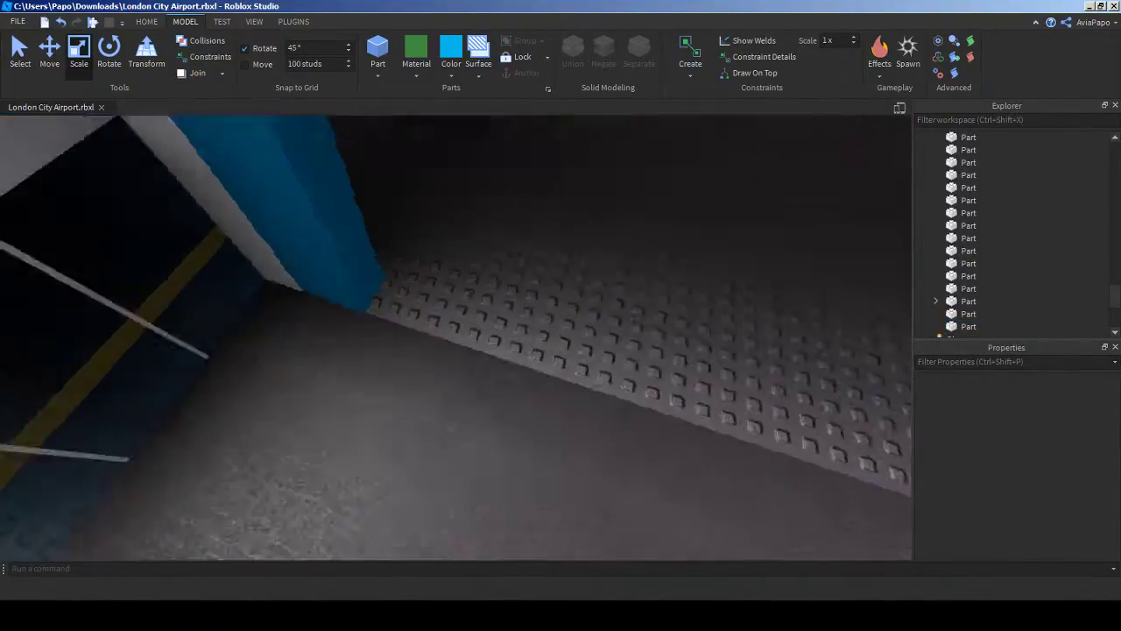
{"action": "key", "text": "w"}
{"action": "key", "text": "s"}
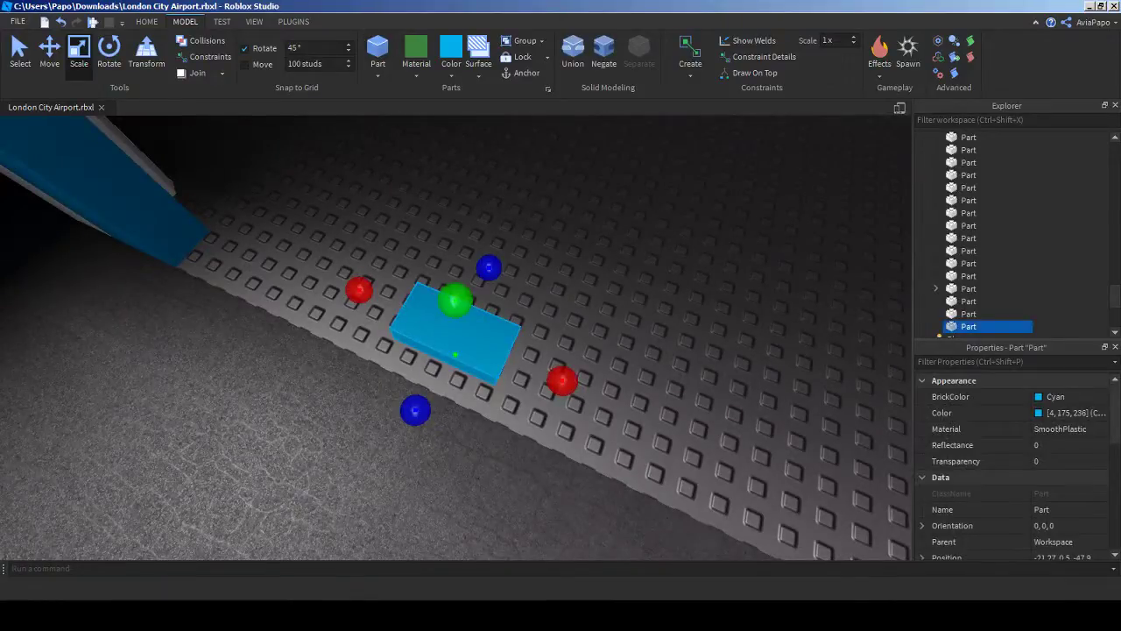
{"action": "left_click", "coordinate": [451, 76]}
{"action": "left_click", "coordinate": [577, 319]}
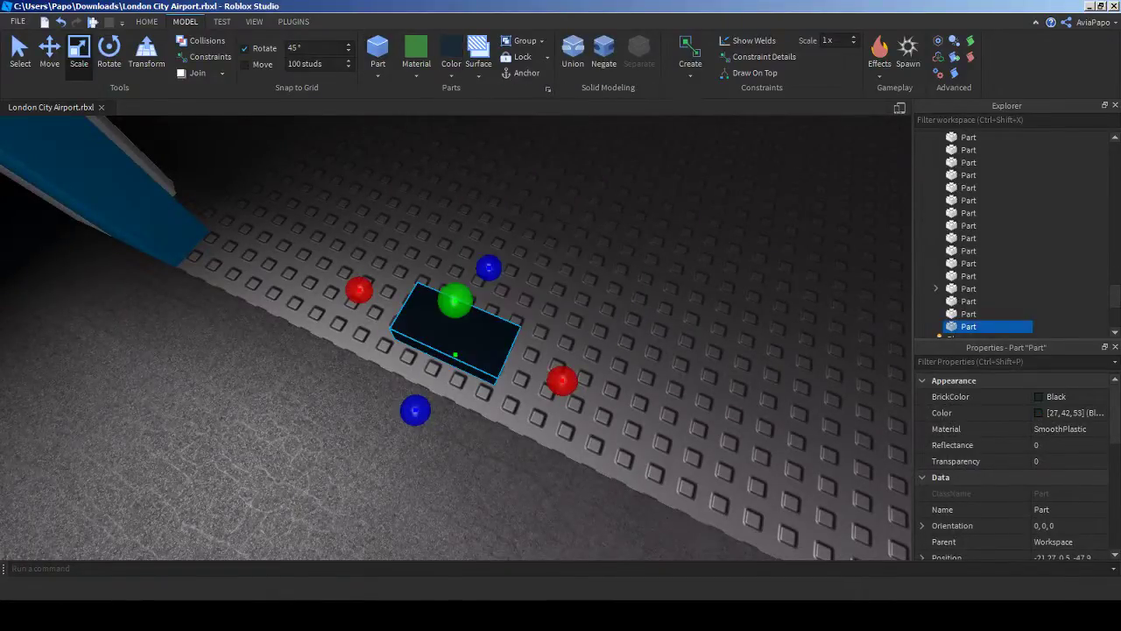
Step: Flatten the black block into a thin plate and extend both of its long sides outward
{"action": "right_click_drag", "start_coordinate": [577, 319], "coordinate": [508, 324]}
{"action": "key", "text": "w"}
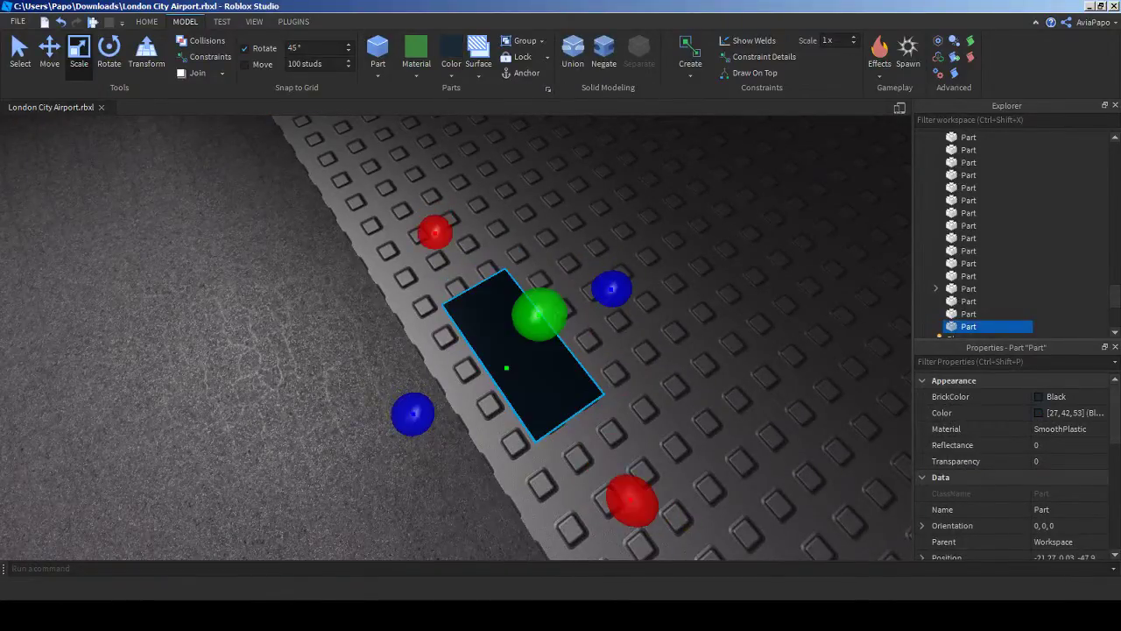
{"action": "left_click_drag", "start_coordinate": [326, 468], "coordinate": [305, 480]}
{"action": "left_click_drag", "start_coordinate": [611, 289], "coordinate": [625, 280]}
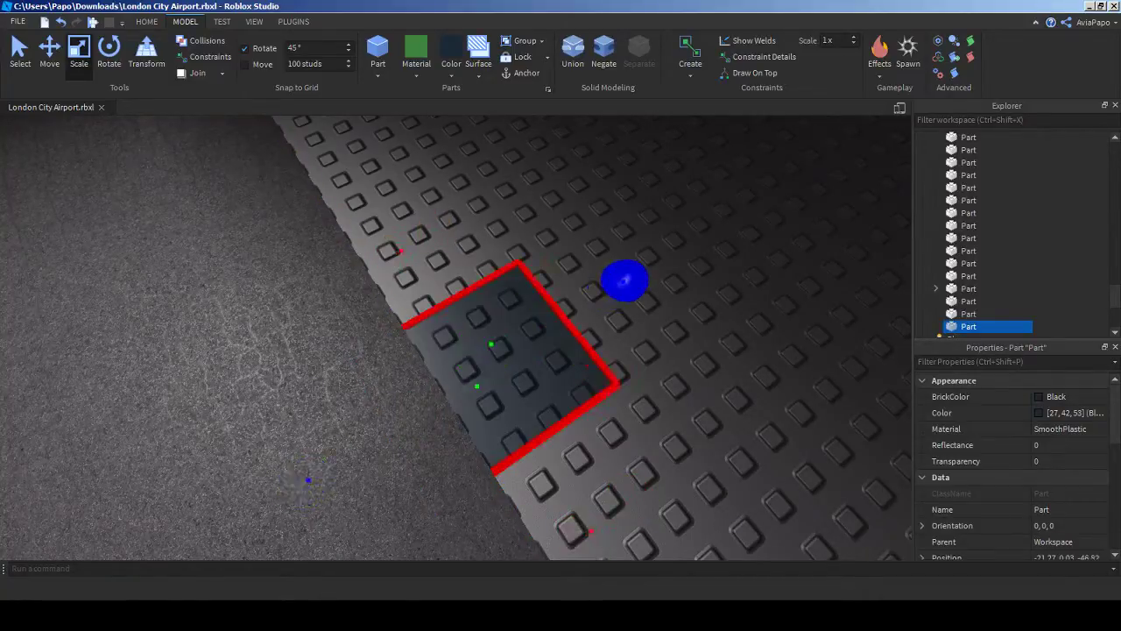
Step: Duplicate the blue pillar and move the copy along the roof wing to a spot past the recycling bin, near the dummy
{"action": "key", "text": "s"}
{"action": "right_click_drag", "start_coordinate": [626, 280], "coordinate": [674, 179]}
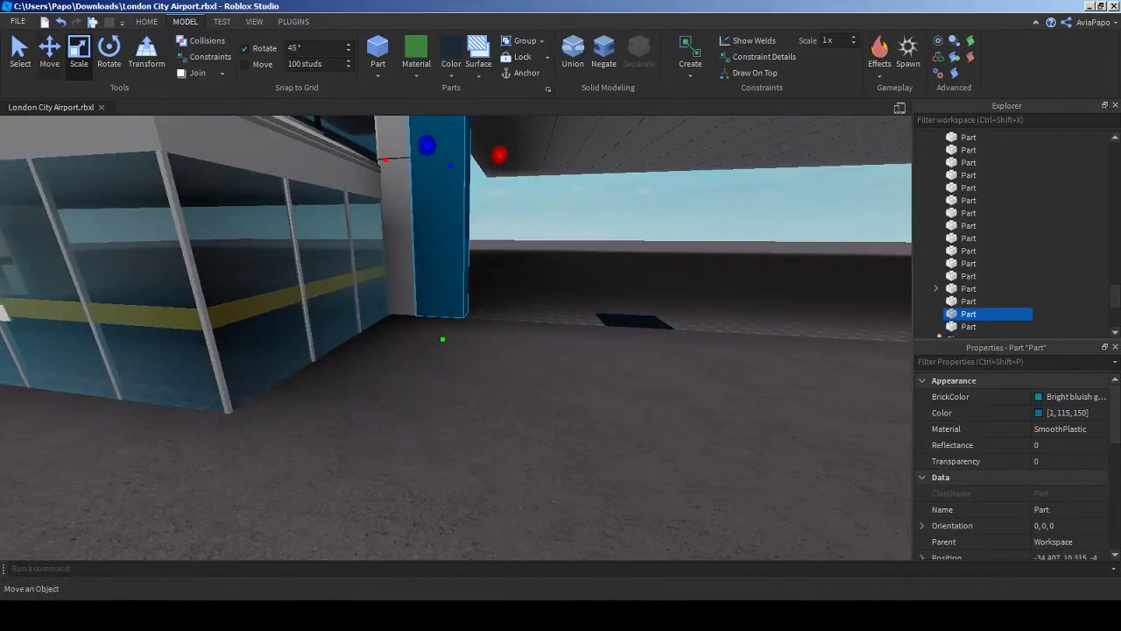
{"action": "key", "text": "ctrl+d"}
{"action": "left_click_drag", "start_coordinate": [534, 154], "coordinate": [744, 151]}
{"action": "right_click_drag", "start_coordinate": [745, 150], "coordinate": [814, 154]}
{"action": "key", "text": "s"}
{"action": "left_click_drag", "start_coordinate": [569, 203], "coordinate": [704, 202]}
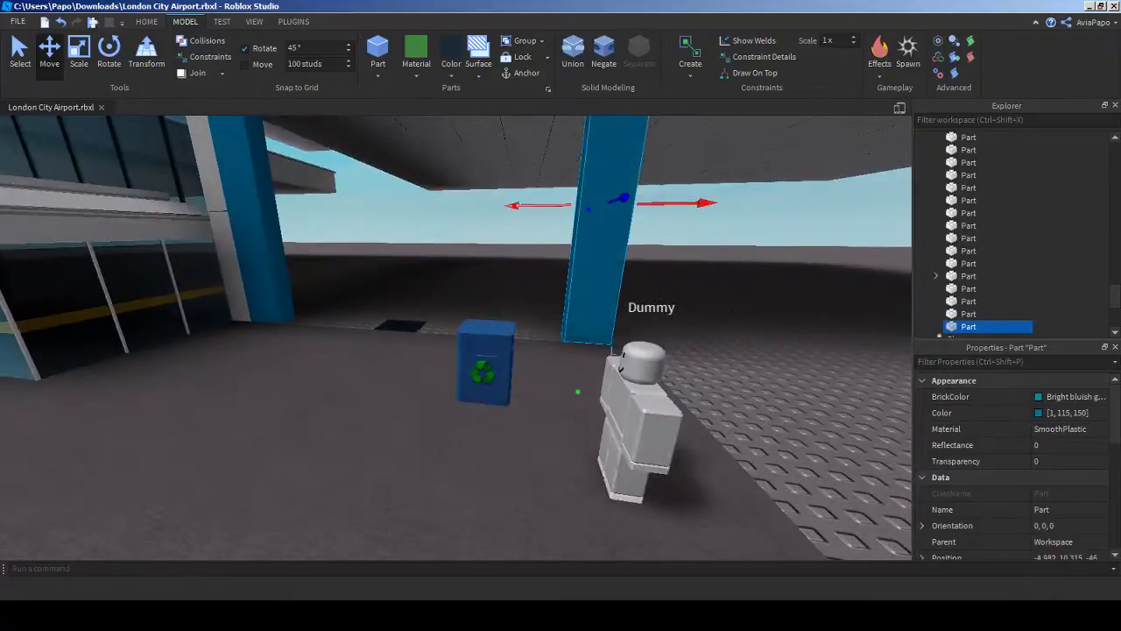
{"action": "left_click", "coordinate": [705, 203]}
{"action": "key", "text": "w"}
{"action": "right_click_drag", "start_coordinate": [705, 202], "coordinate": [613, 210]}
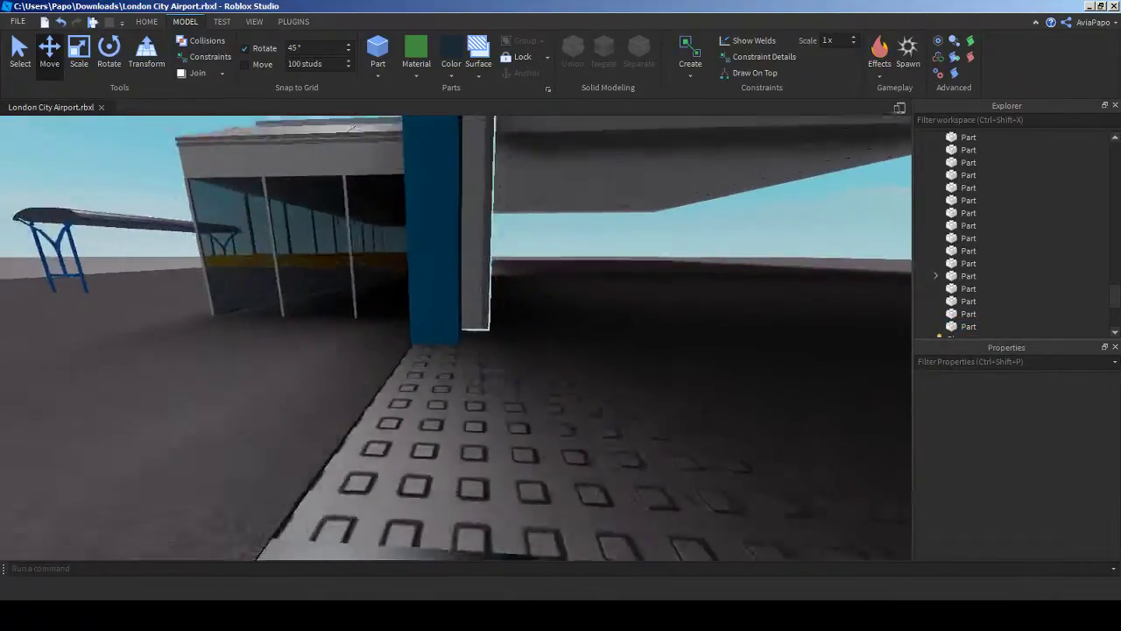
Step: Move the black plate across the studded ground to the blue pillar and raise it slightly above the ground
{"action": "key", "text": "s"}
{"action": "left_click", "coordinate": [403, 512]}
{"action": "right_click_drag", "start_coordinate": [403, 512], "coordinate": [289, 552]}
{"action": "key", "text": "d"}
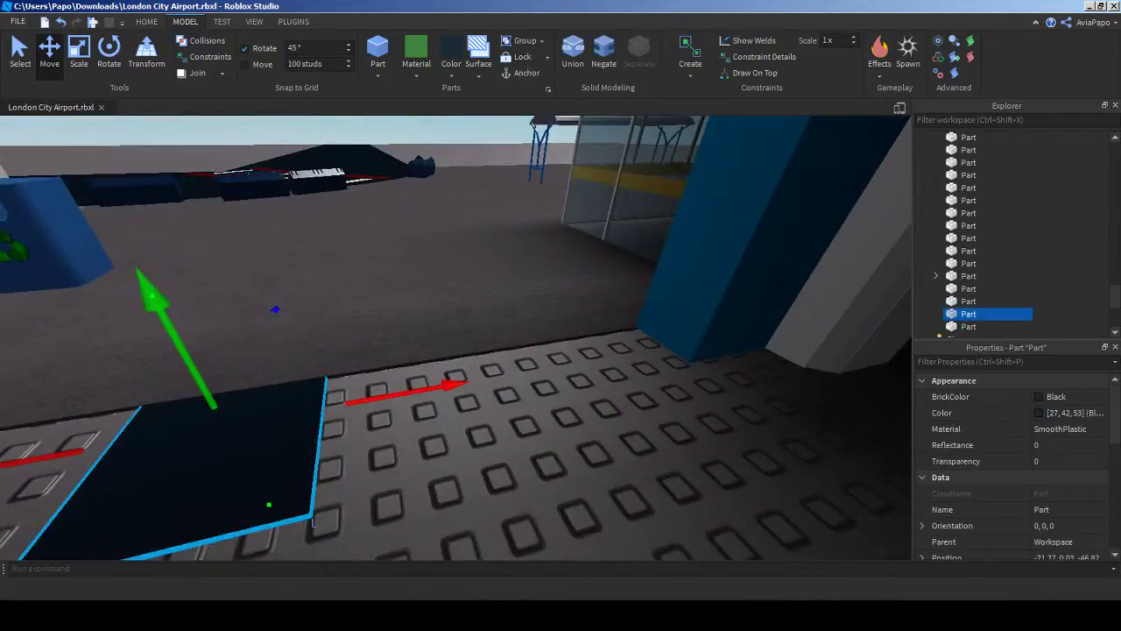
{"action": "left_click_drag", "start_coordinate": [421, 386], "coordinate": [627, 336]}
{"action": "left_click_drag", "start_coordinate": [478, 252], "coordinate": [479, 226]}
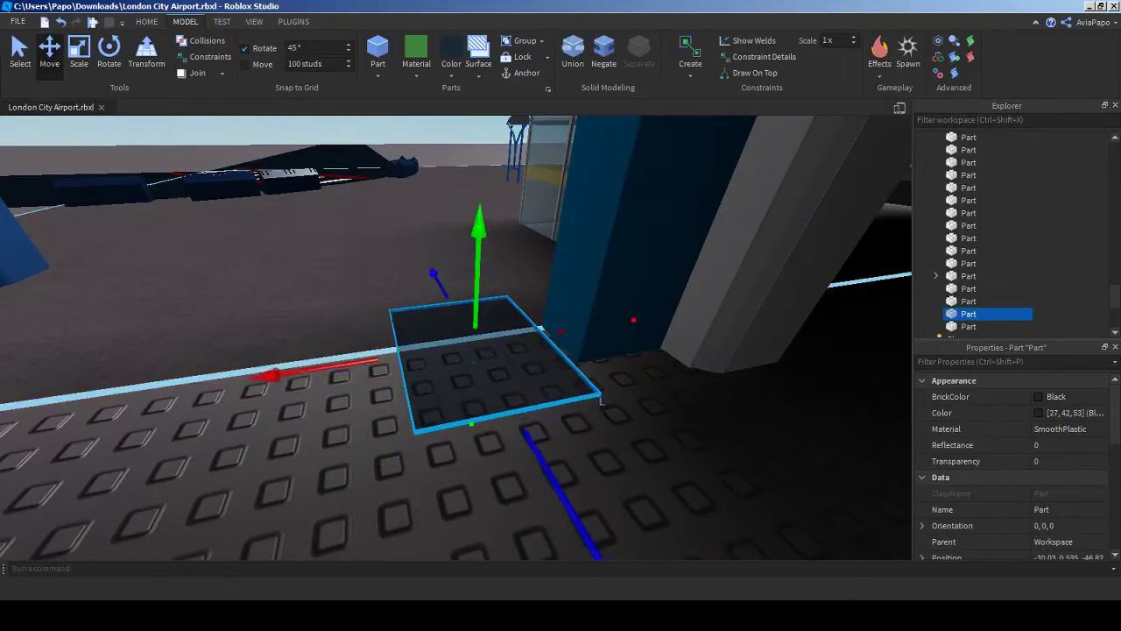
{"action": "key", "text": "a"}
{"action": "right_click_drag", "start_coordinate": [479, 228], "coordinate": [688, 207]}
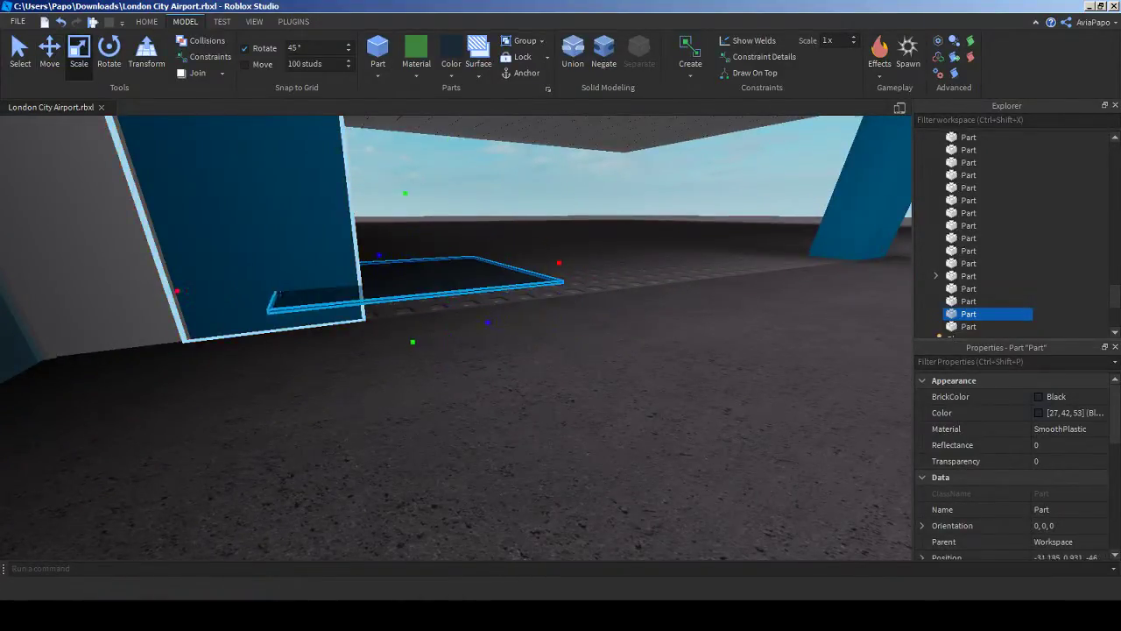
Step: Extend the black plate sideways so it passes right through the base of the blue pillar
{"action": "key", "text": "s"}
{"action": "key", "text": "a"}
{"action": "left_click_drag", "start_coordinate": [162, 326], "coordinate": [197, 320]}
{"action": "key", "text": "d"}
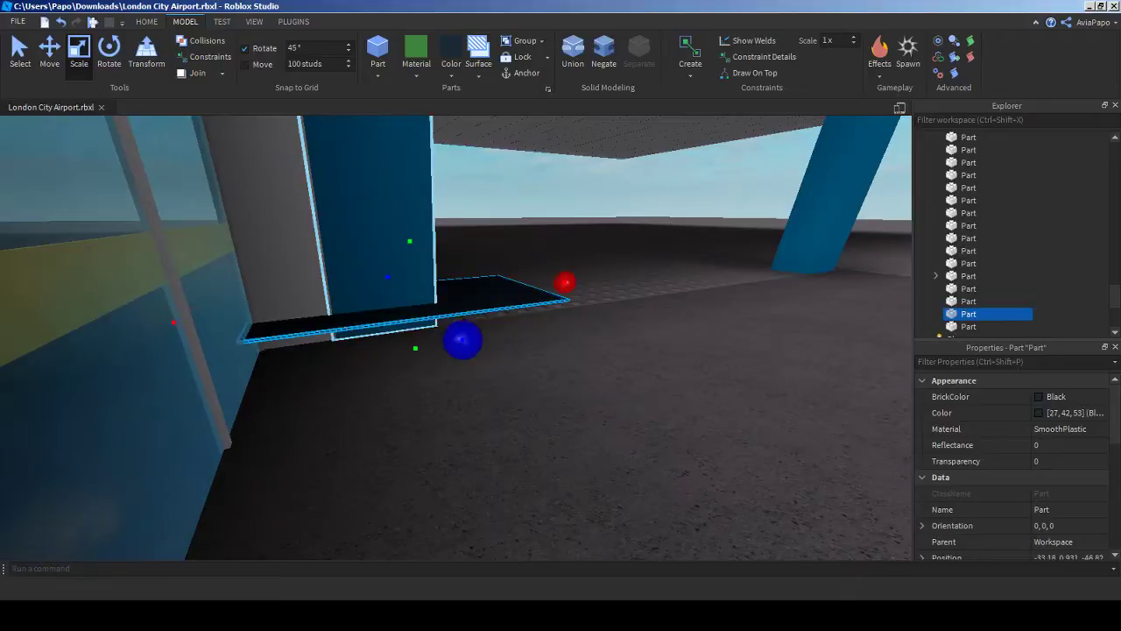
{"action": "right_click_drag", "start_coordinate": [385, 219], "coordinate": [324, 206]}
{"action": "key", "text": "w"}
{"action": "key", "text": "s"}
{"action": "key", "text": "w"}
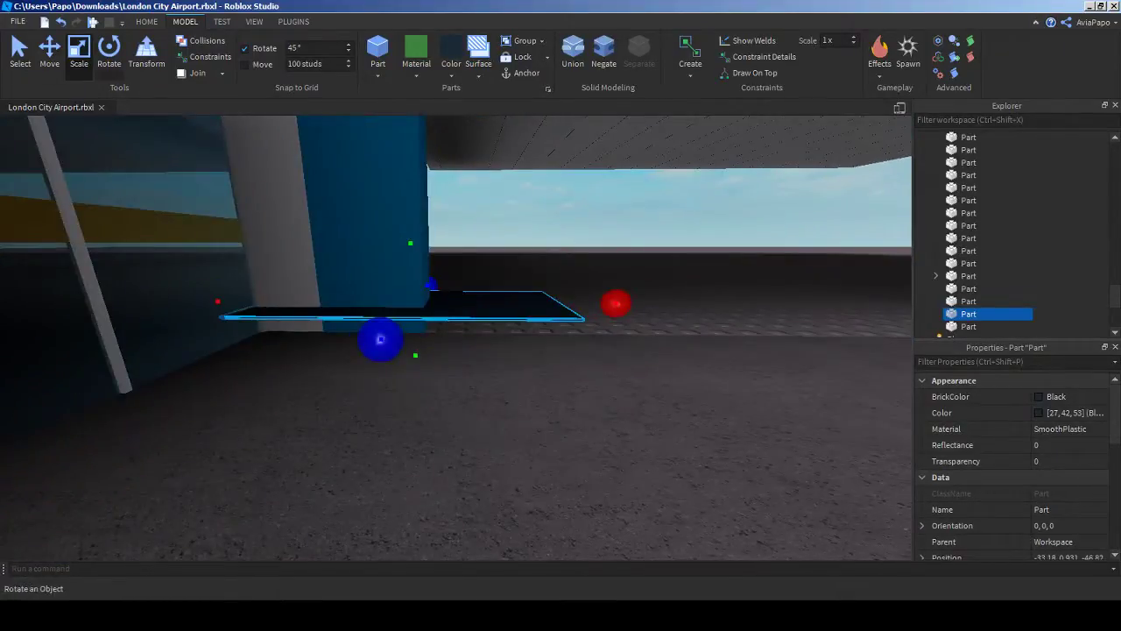
{"action": "key", "text": "s"}
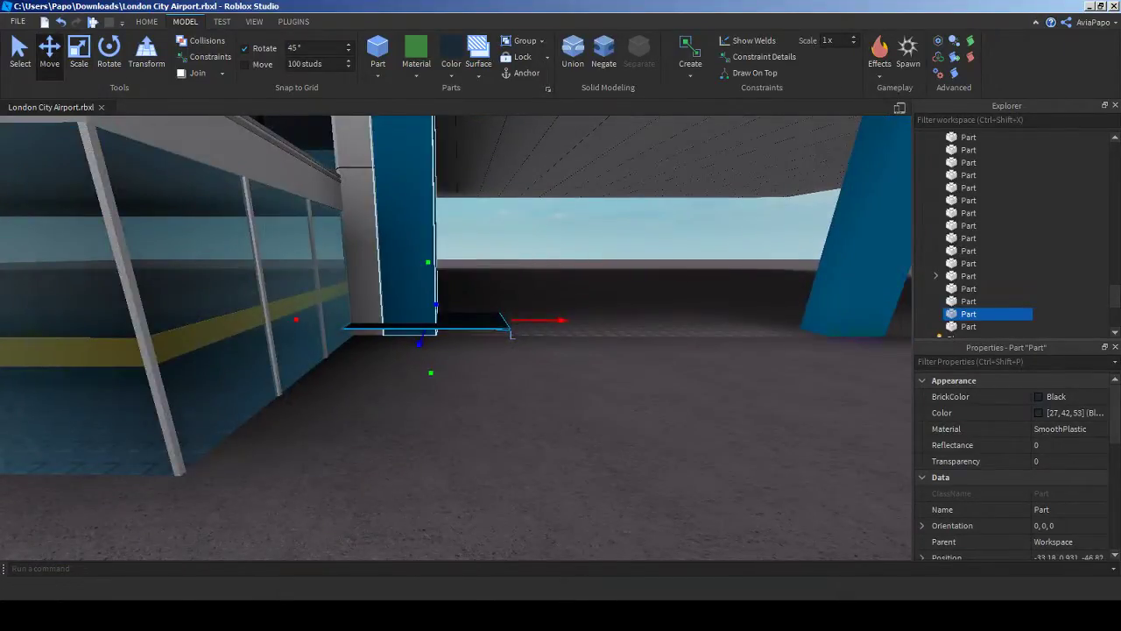
Step: Duplicate the black plate and raise the copy straight up along the blue pillar
{"action": "key", "text": "ctrl+d"}
{"action": "left_click_drag", "start_coordinate": [428, 262], "coordinate": [428, 198]}
{"action": "key", "text": "s"}
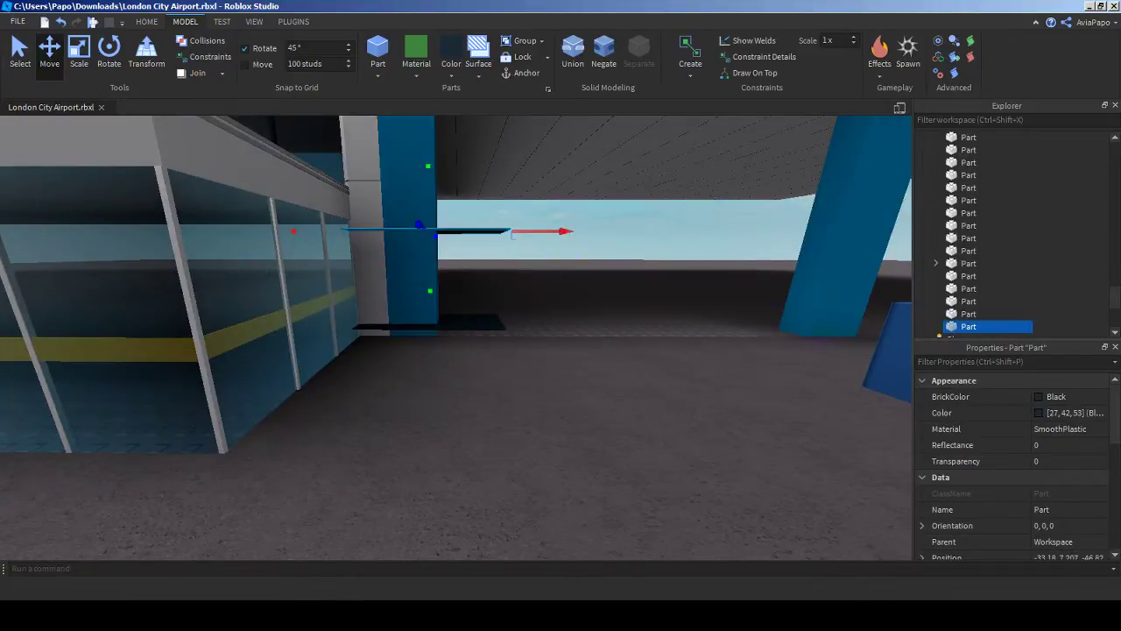
Step: Examine the blue pillars, black plates and roof wing from close up and from across the forecourt
{"action": "left_click", "coordinate": [525, 175]}
{"action": "key", "text": "s"}
{"action": "mouse_move", "coordinate": [525, 175]}
{"action": "right_mouse_down"}
{"action": "mouse_move", "coordinate": [525, 132]}
{"action": "mouse_move", "coordinate": [526, 162]}
{"action": "right_mouse_up"}
{"action": "key", "text": "w"}
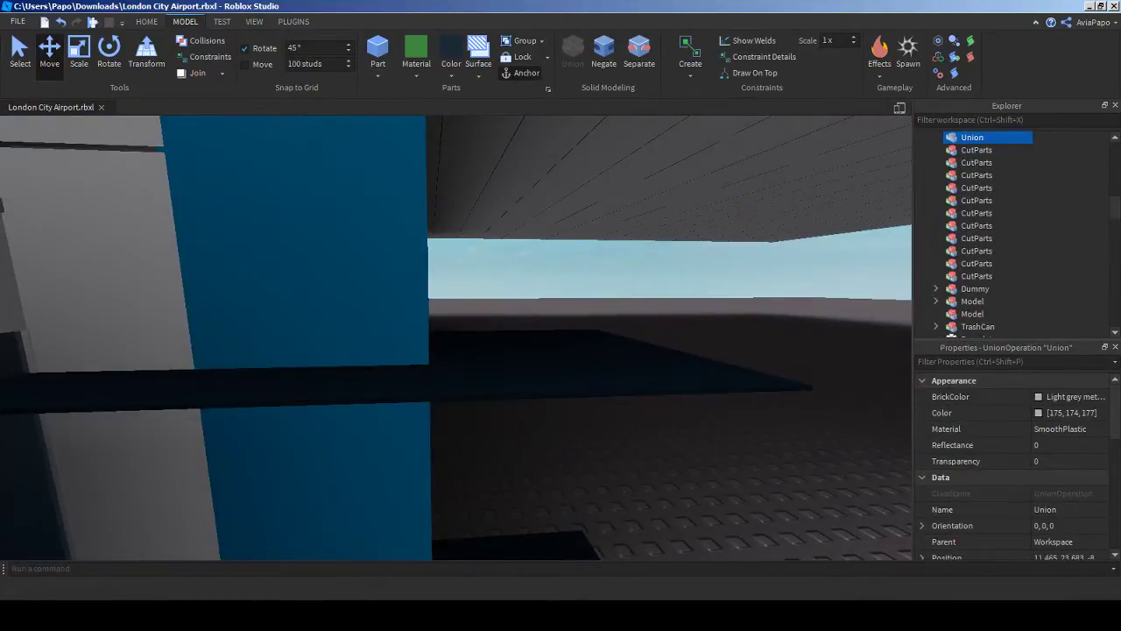
{"action": "left_click", "coordinate": [324, 254]}
{"action": "key", "text": "s"}
{"action": "key", "text": "w"}
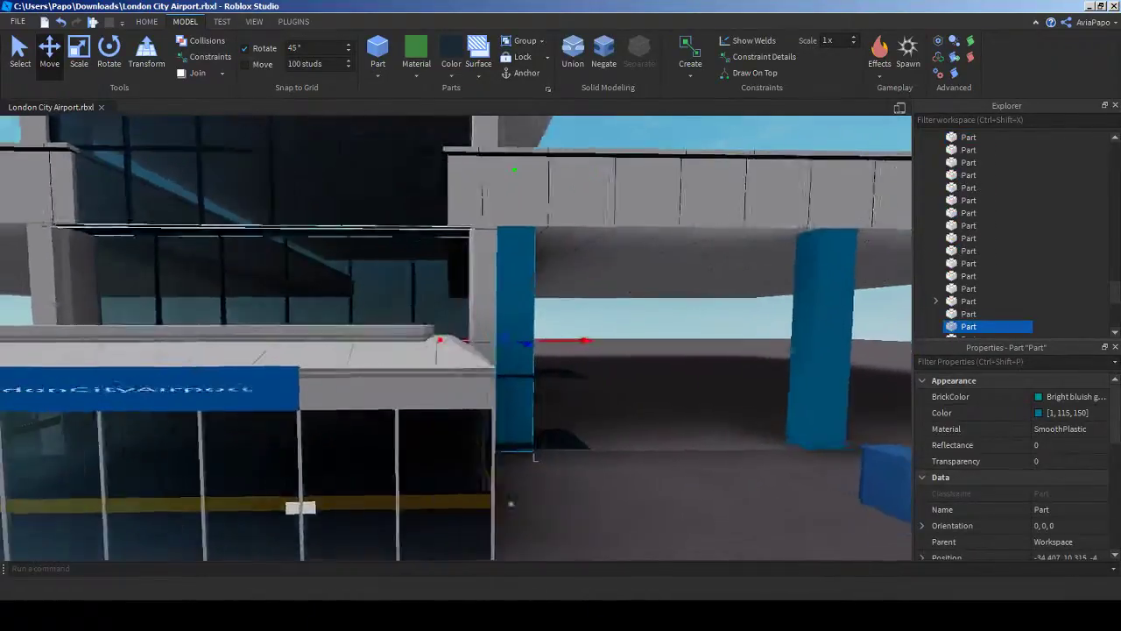
{"action": "key", "text": "s"}
{"action": "key", "text": "w"}
{"action": "right_click_drag", "start_coordinate": [473, 351], "coordinate": [490, 307]}
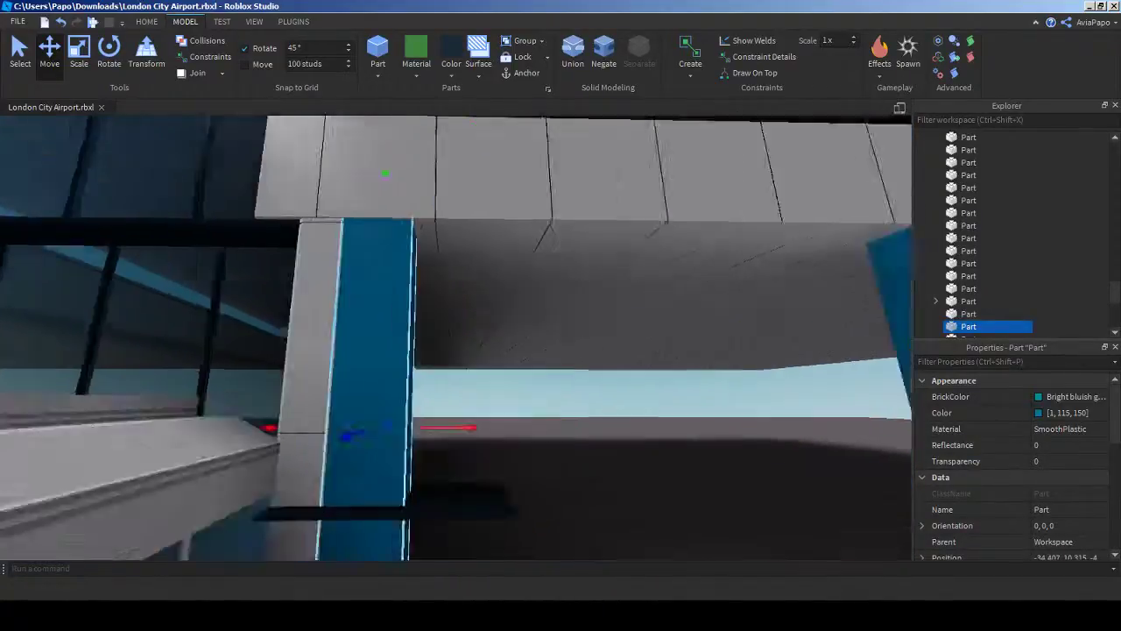
{"action": "key", "text": "s"}
{"action": "key", "text": "w"}
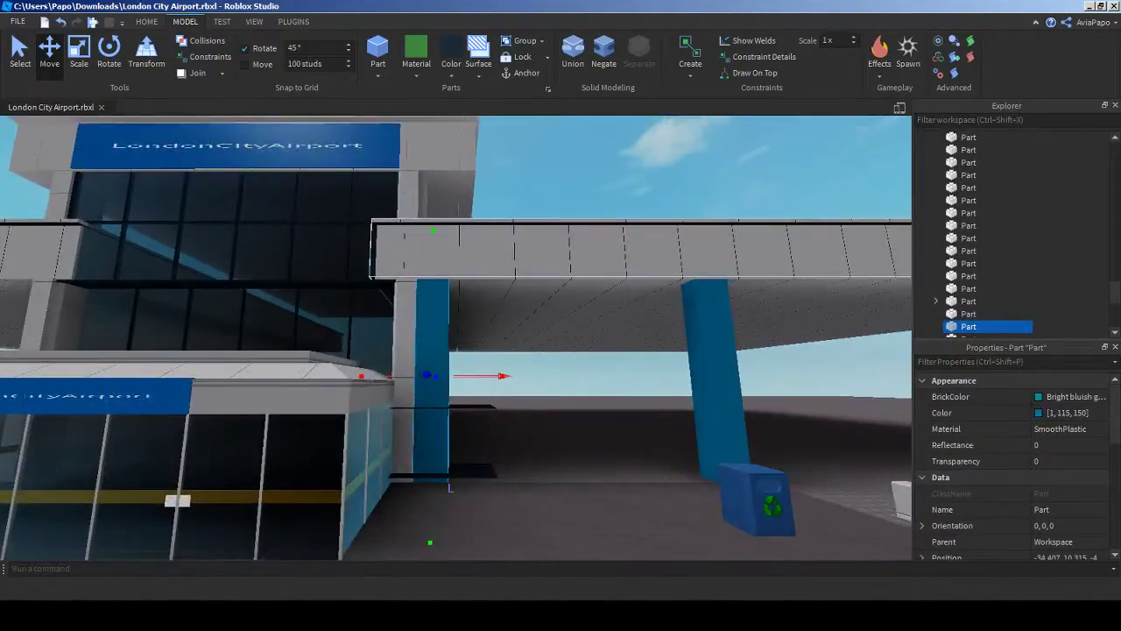
{"action": "key", "text": "w"}
{"action": "mouse_move", "coordinate": [324, 245]}
{"action": "right_mouse_down"}
{"action": "mouse_move", "coordinate": [324, 193]}
{"action": "mouse_move", "coordinate": [324, 241]}
{"action": "right_mouse_up"}
{"action": "key", "text": "s"}
{"action": "key", "text": "s"}
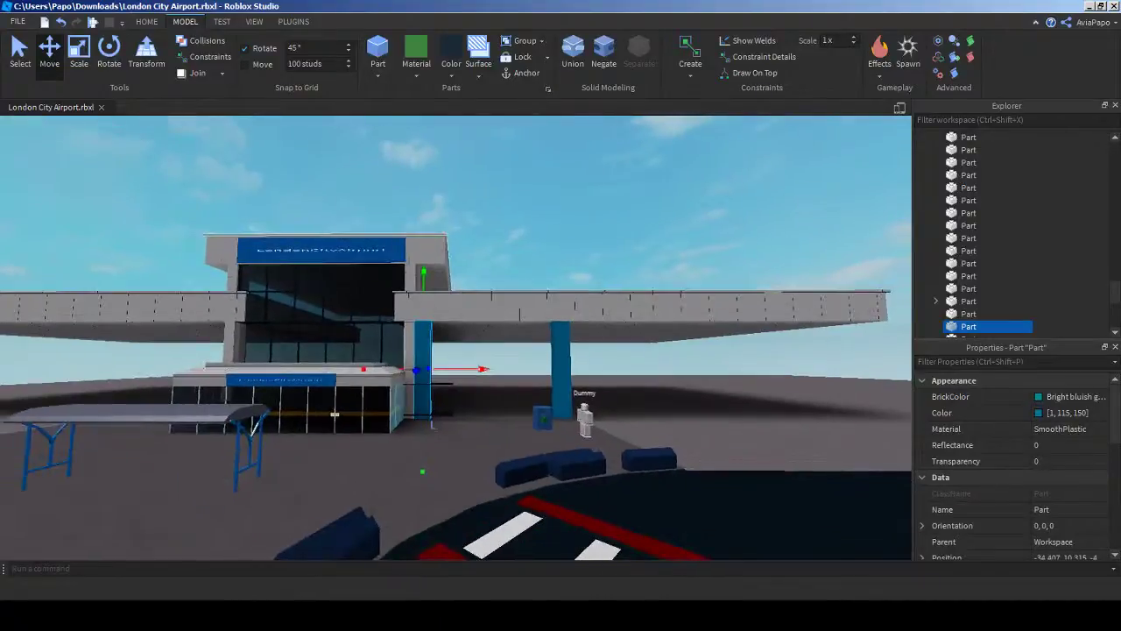
{"action": "key", "text": "w"}
{"action": "key", "text": "d"}
{"action": "key", "text": "a"}
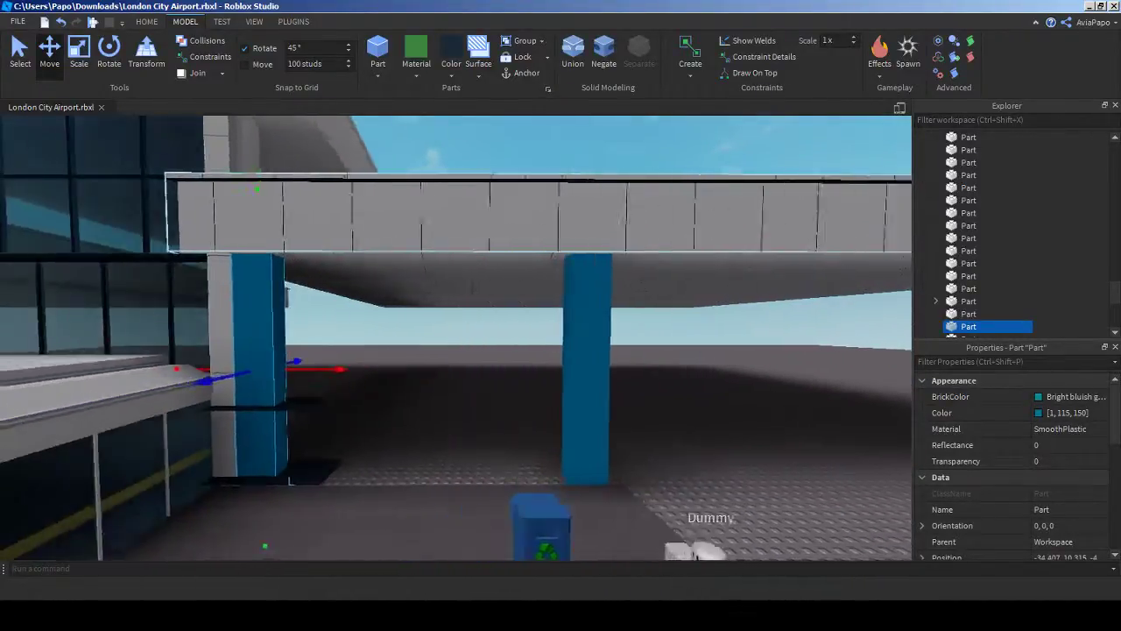
Step: Widen the blue pillar nearest the glass entrance outward along the roof wing
{"action": "key", "text": "w"}
{"action": "left_click", "coordinate": [566, 399]}
{"action": "left_click", "coordinate": [400, 354]}
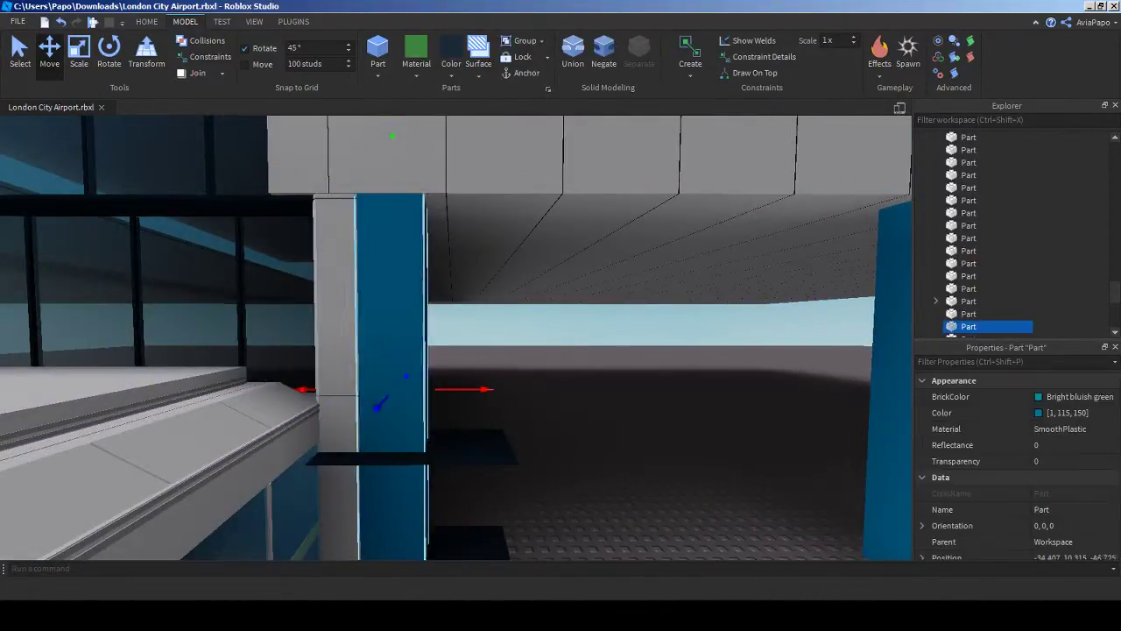
{"action": "left_click", "coordinate": [79, 54]}
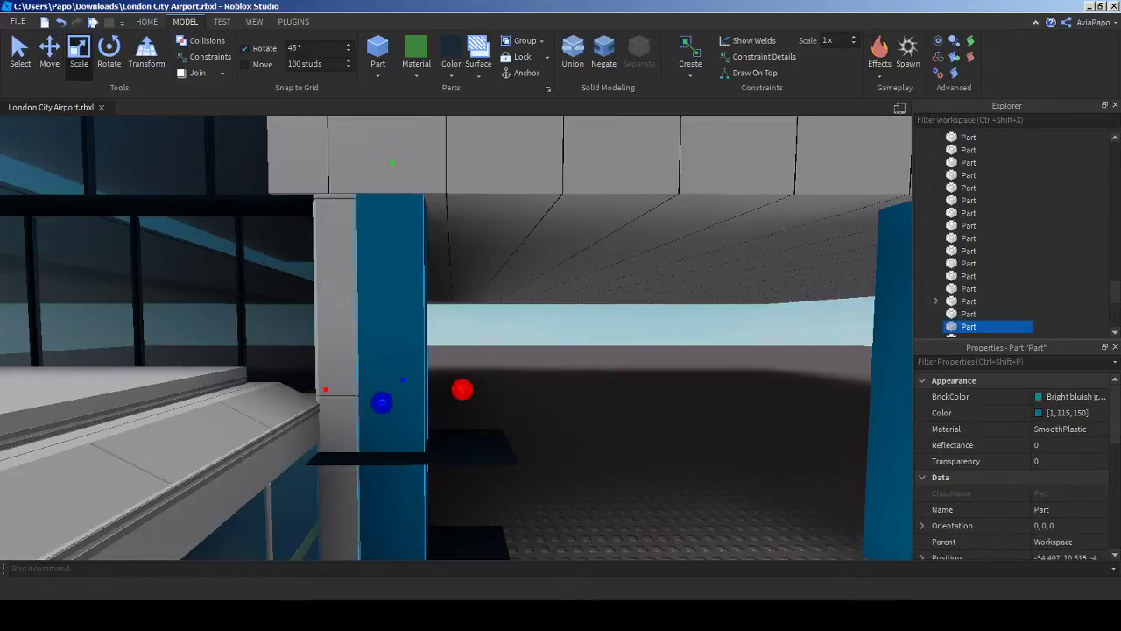
{"action": "left_click_drag", "start_coordinate": [462, 389], "coordinate": [481, 389]}
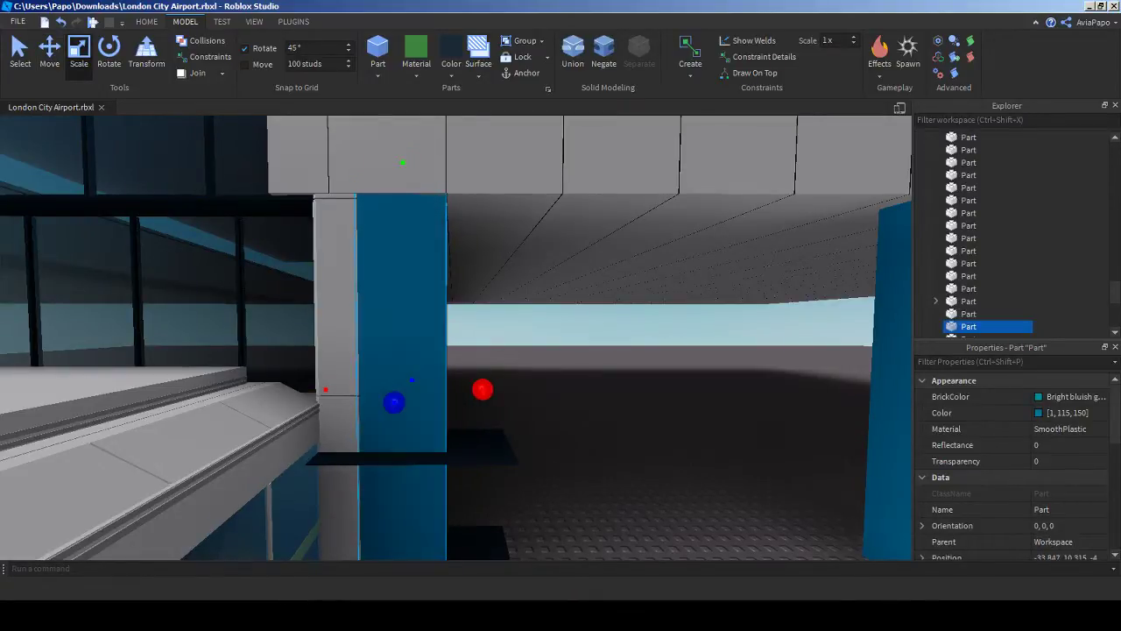
{"action": "left_click", "coordinate": [525, 399]}
{"action": "right_click_drag", "start_coordinate": [525, 398], "coordinate": [526, 355]}
{"action": "key", "text": "s"}
{"action": "key", "text": "w"}
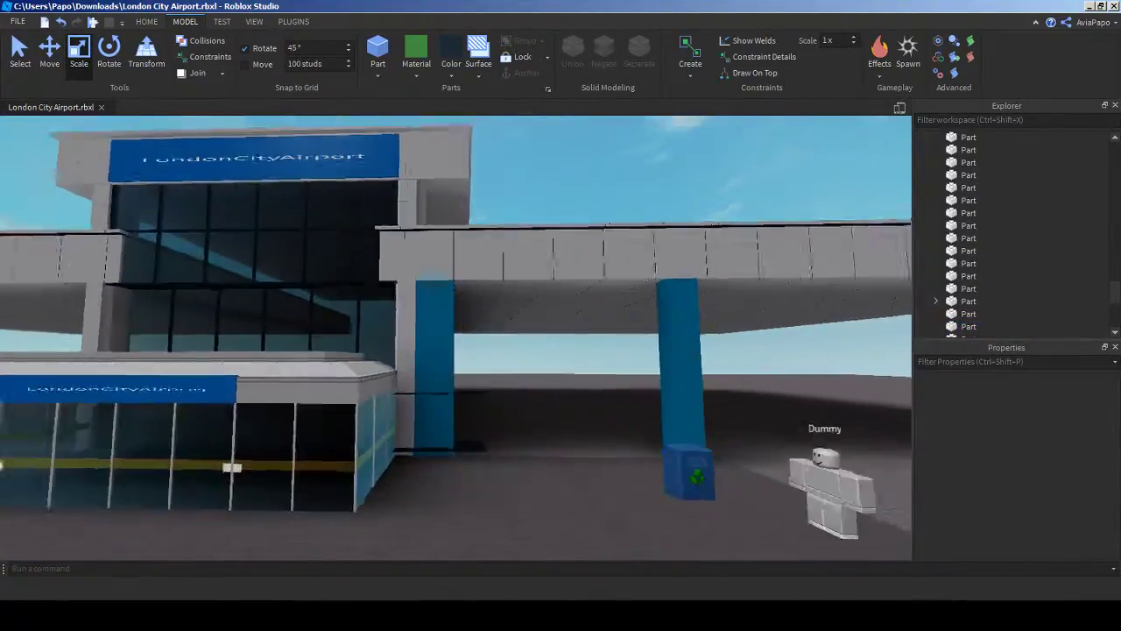
{"action": "mouse_move", "coordinate": [455, 350]}
{"action": "right_mouse_down"}
{"action": "mouse_move", "coordinate": [455, 386]}
{"action": "mouse_move", "coordinate": [456, 370]}
{"action": "right_mouse_up"}
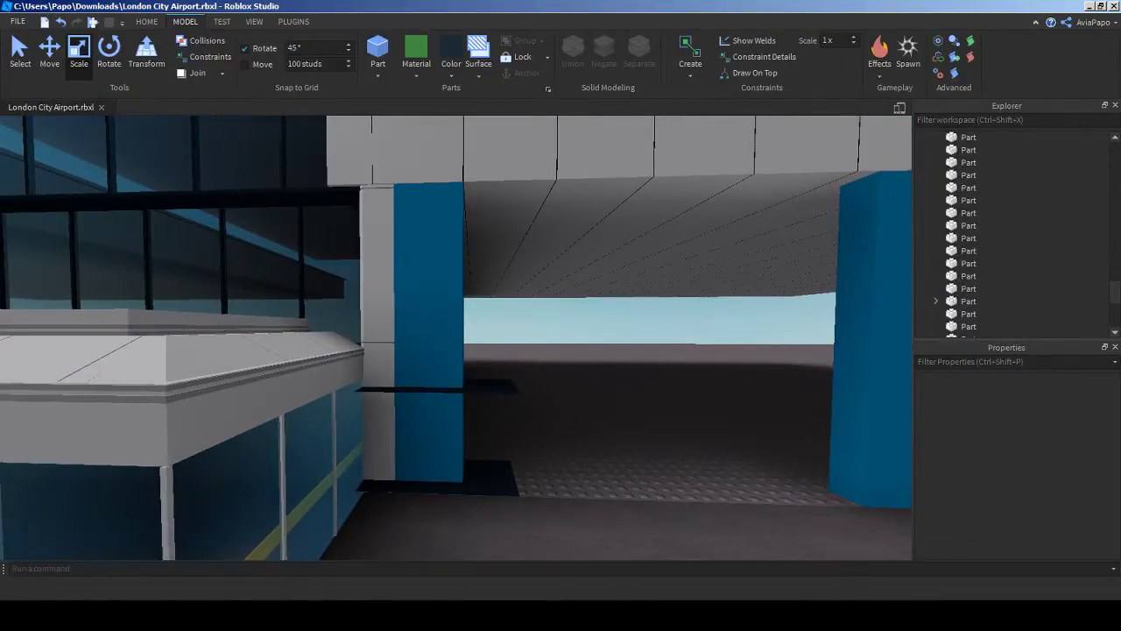
Step: Narrow the blue pillar nearest the entrance by pulling its outer side back toward the grey column
{"action": "left_click", "coordinate": [431, 350]}
{"action": "left_click_drag", "start_coordinate": [493, 340], "coordinate": [469, 340]}
{"action": "left_click", "coordinate": [500, 350]}
{"action": "left_click", "coordinate": [427, 346]}
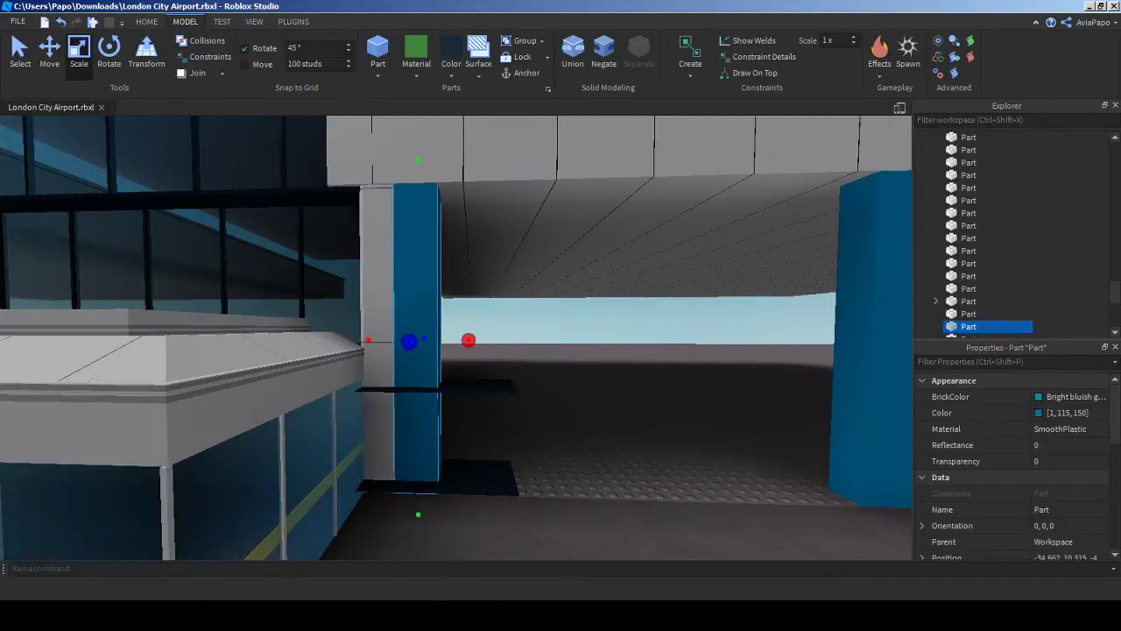
Step: Duplicate the narrowed blue pillar, move the copy along the roof wing, and delete the earlier wider pillar copy
{"action": "left_click_drag", "start_coordinate": [487, 340], "coordinate": [587, 339]}
{"action": "key", "text": "d"}
{"action": "left_click", "coordinate": [637, 351]}
{"action": "key", "text": "Delete"}
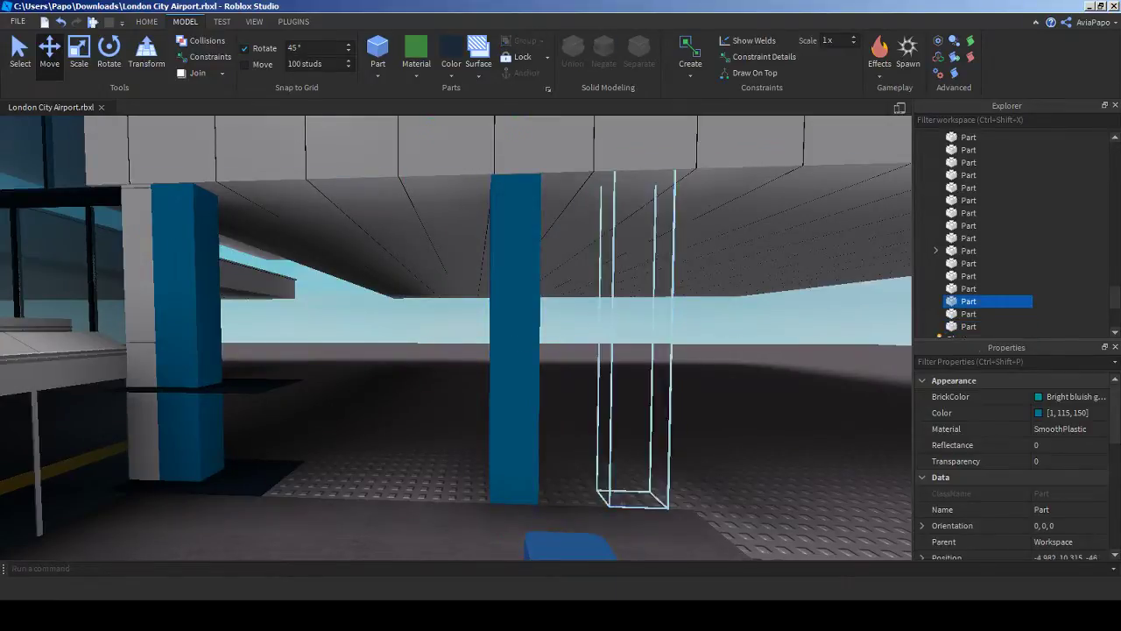
Step: Repeat the two black plates up the pillar with the BuildEdit Pattern tool, using a repeat number of 2
{"action": "right_click_drag", "start_coordinate": [613, 394], "coordinate": [547, 464]}
{"action": "key", "text": "w"}
{"action": "left_click", "coordinate": [548, 403]}
{"action": "key", "text": "w"}
{"action": "key", "text": "s"}
{"action": "left_click", "coordinate": [484, 380]}
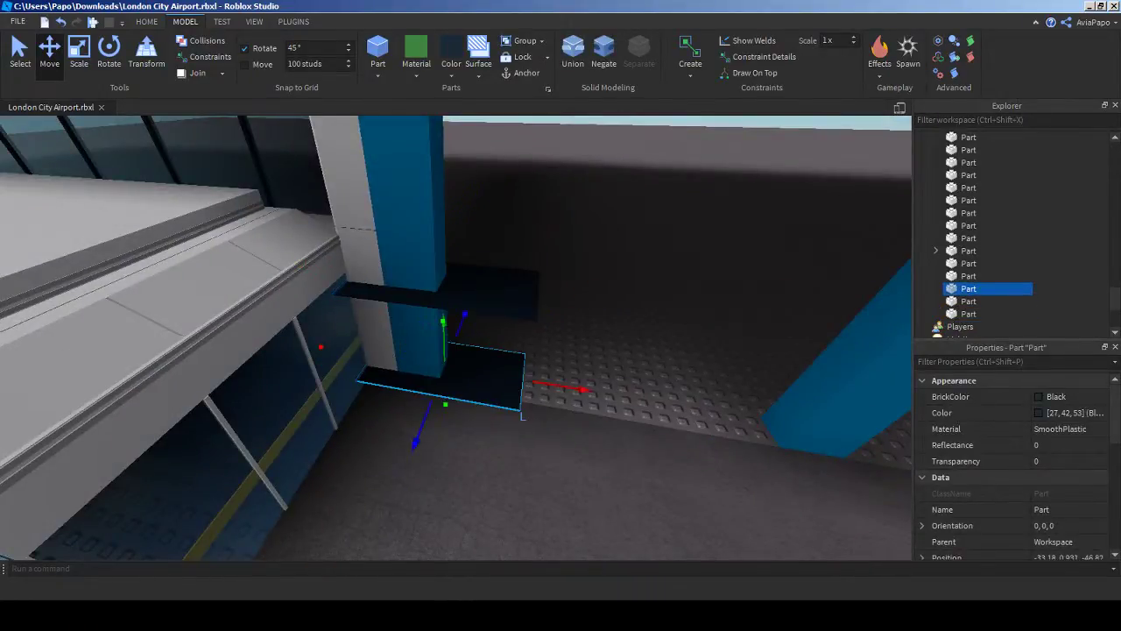
{"action": "left_click", "coordinate": [293, 22]}
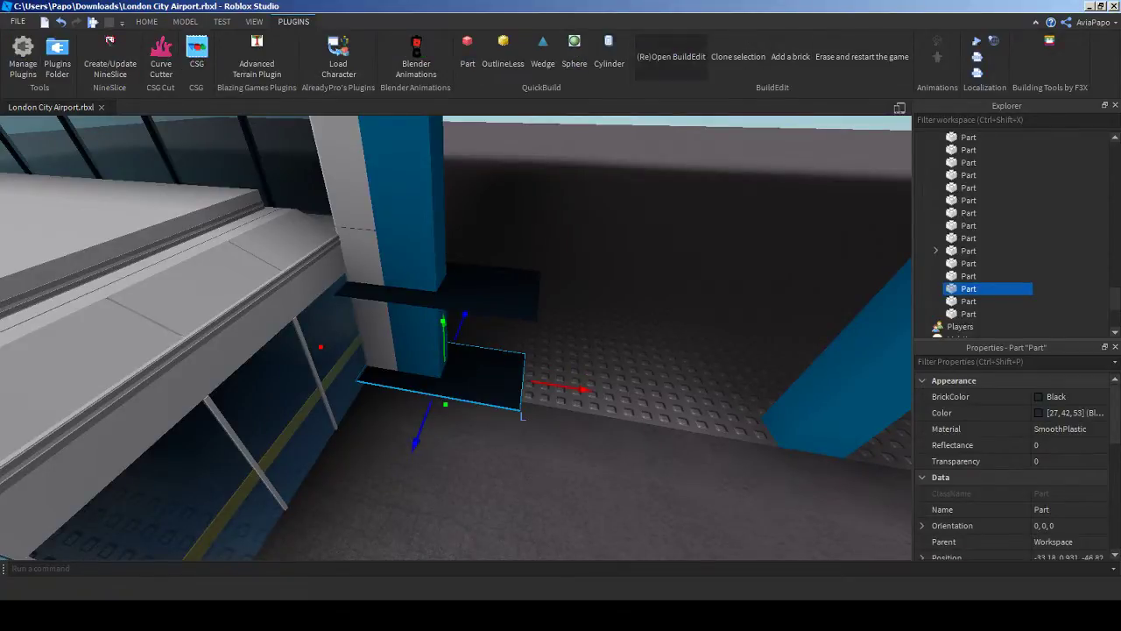
{"action": "left_click", "coordinate": [671, 56]}
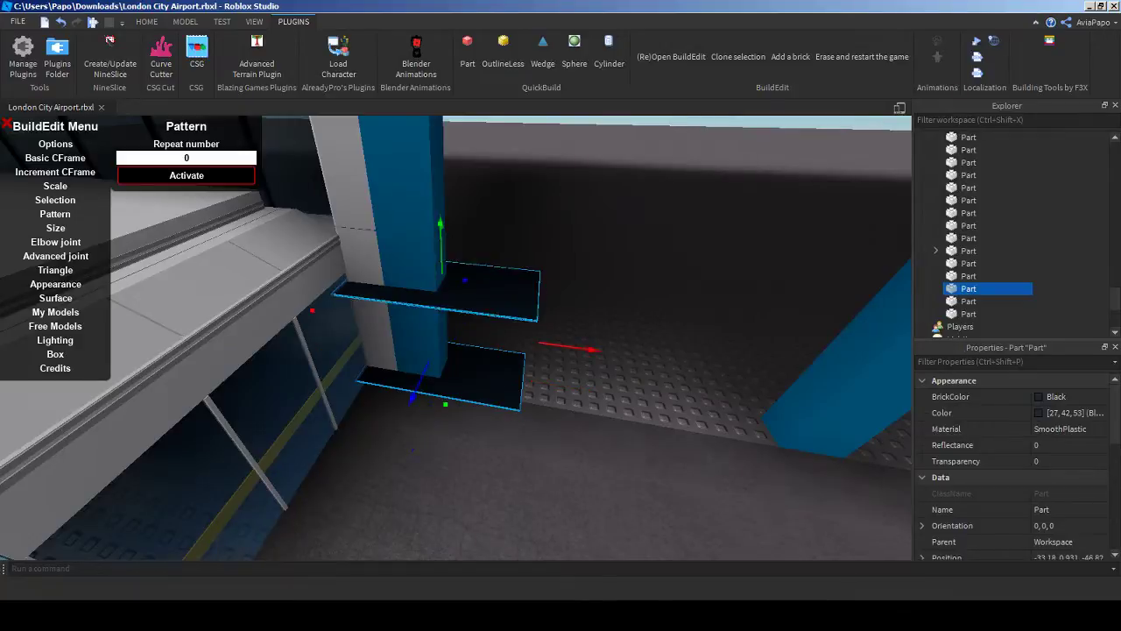
{"action": "left_click", "coordinate": [187, 175]}
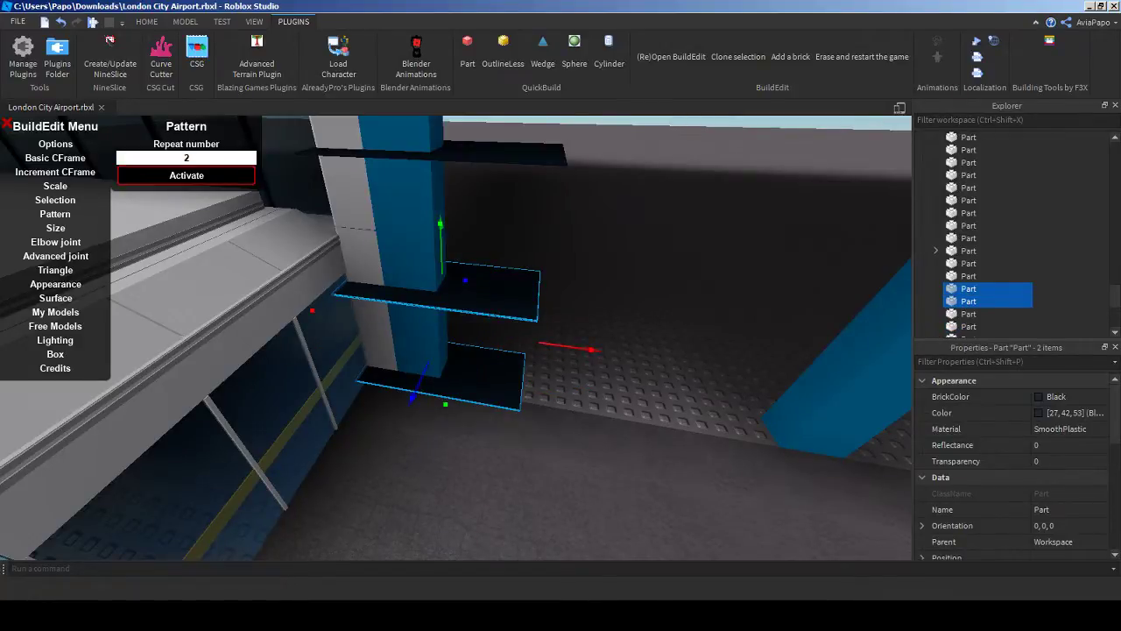
{"action": "right_click_drag", "start_coordinate": [656, 279], "coordinate": [657, 280]}
{"action": "key", "text": "s"}
{"action": "key", "text": "w"}
{"action": "key", "text": "s"}
{"action": "right_click_drag", "start_coordinate": [455, 351], "coordinate": [495, 363]}
{"action": "key", "text": "w"}
{"action": "left_click", "coordinate": [495, 363]}
{"action": "key", "text": "s"}
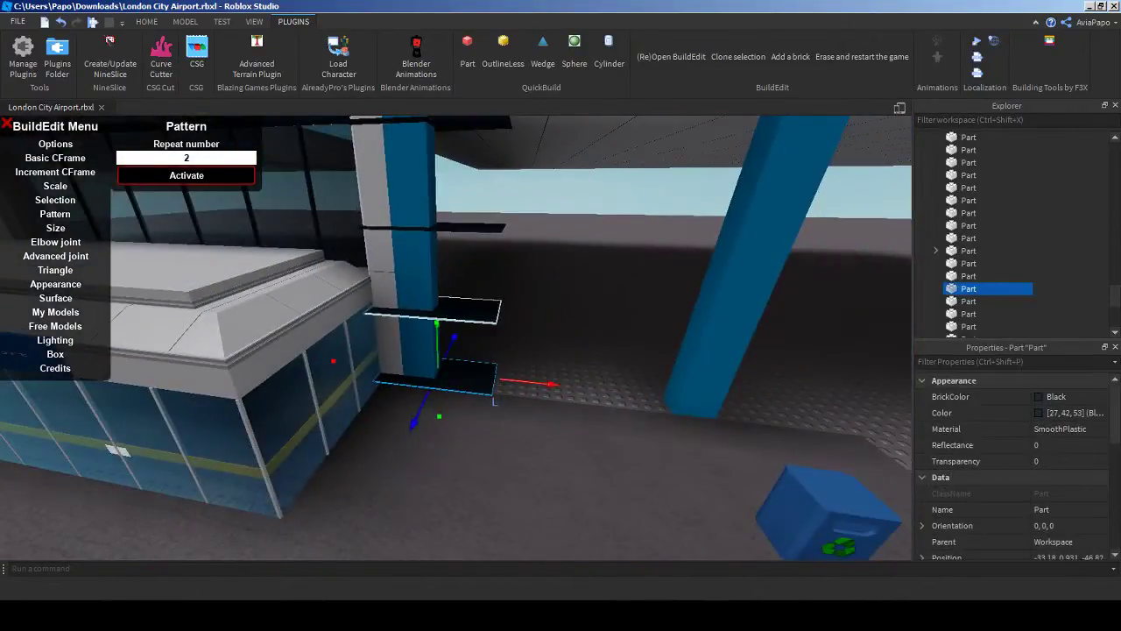
{"action": "right_click_drag", "start_coordinate": [473, 226], "coordinate": [473, 226]}
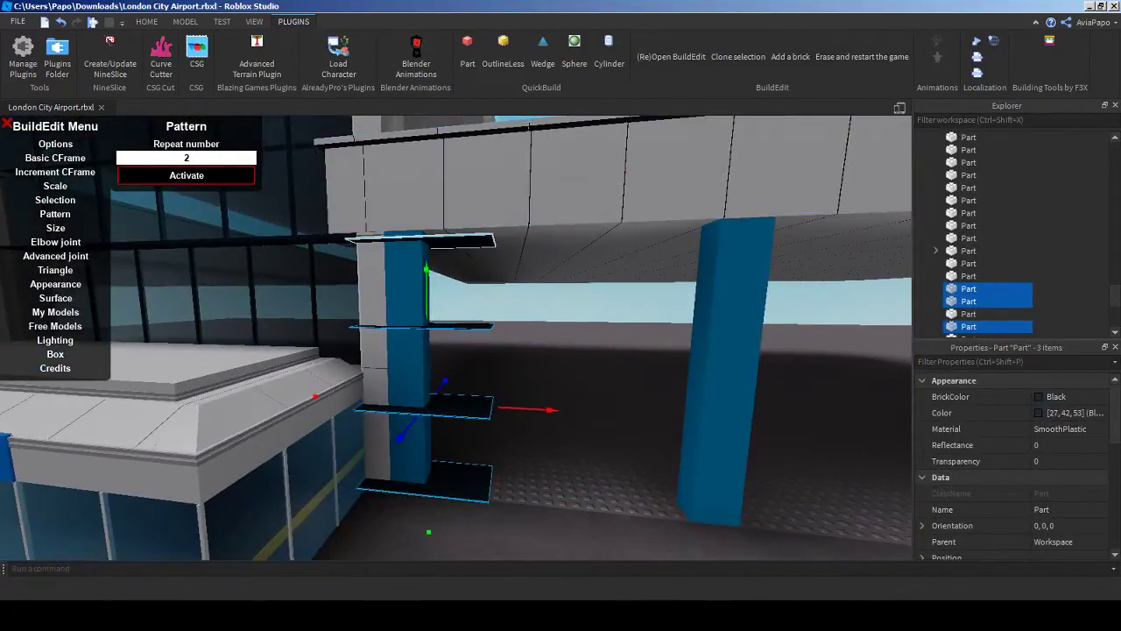
{"action": "left_click", "coordinate": [470, 240], "text": "ctrl"}
{"action": "left_click", "coordinate": [494, 298]}
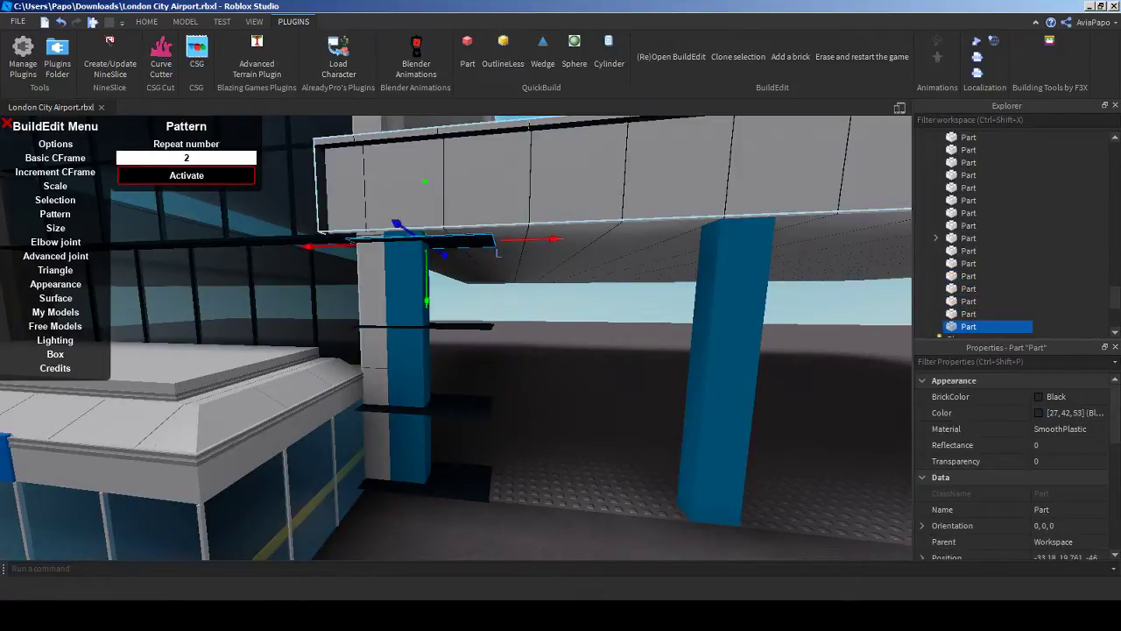
Step: Duplicate the top black plate and the one below it, and move both copies toward the second blue pillar
{"action": "left_click_drag", "start_coordinate": [559, 239], "coordinate": [773, 232]}
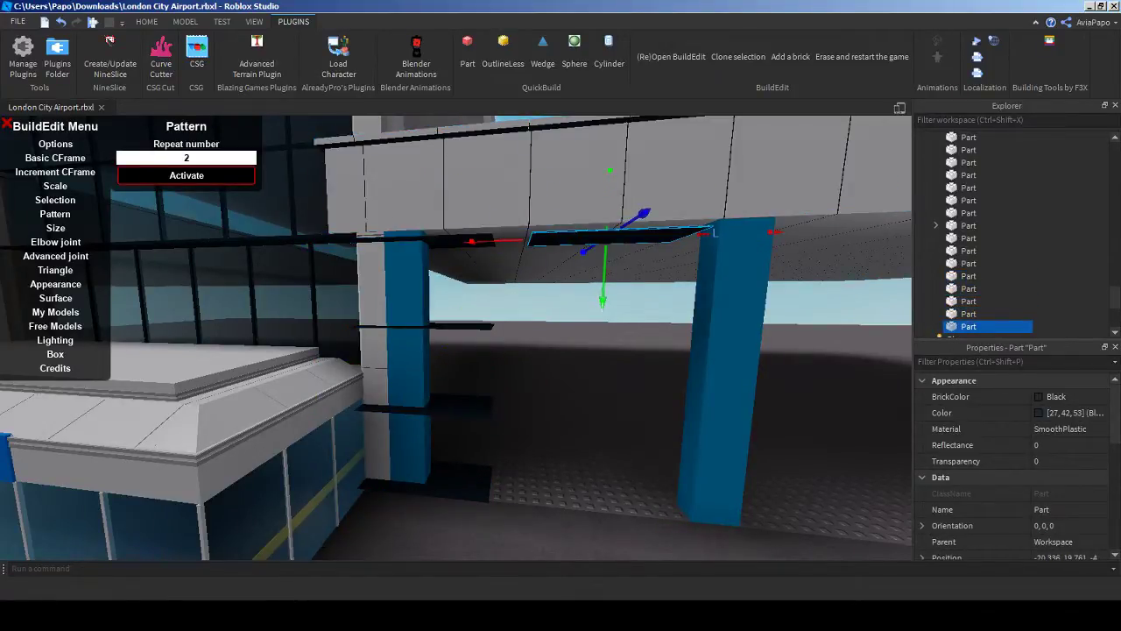
{"action": "left_click", "coordinate": [462, 327]}
{"action": "key", "text": "ctrl+d"}
{"action": "left_click_drag", "start_coordinate": [552, 326], "coordinate": [698, 329]}
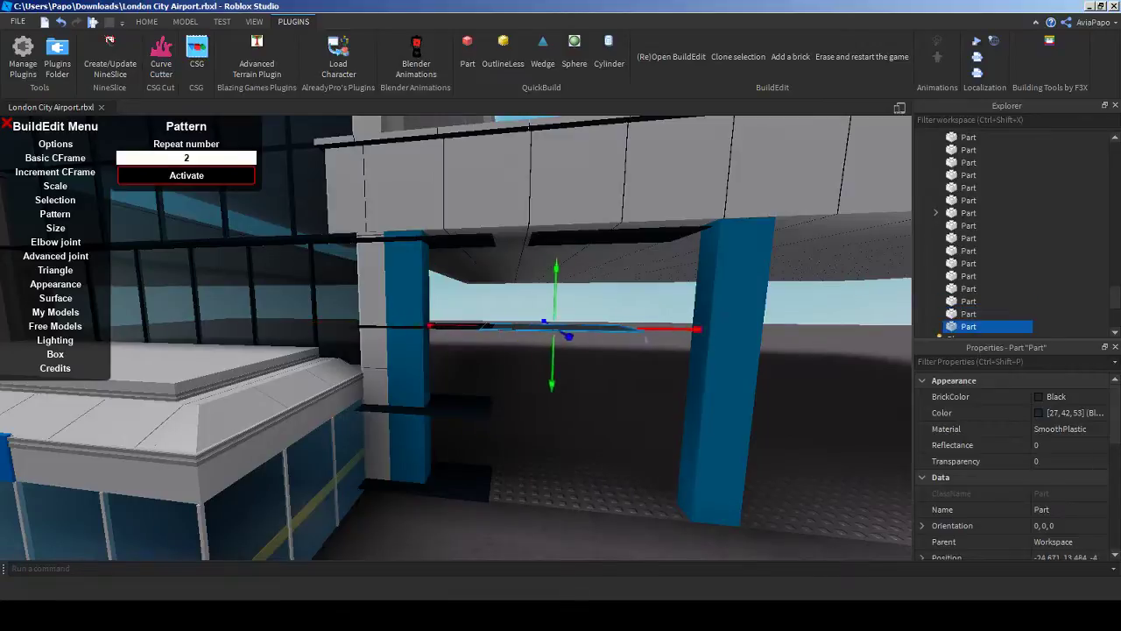
Step: Negate the four black plates crossing the first blue pillar and union them with it to cut thin grooves
{"action": "left_click", "coordinate": [466, 226]}
{"action": "left_click", "coordinate": [464, 240]}
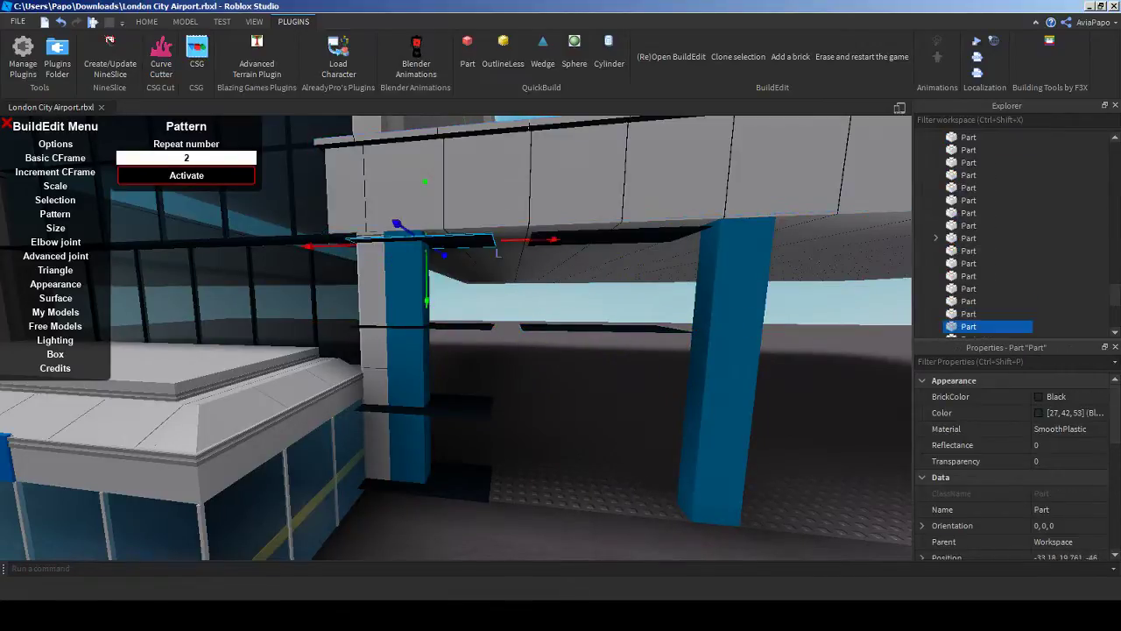
{"action": "left_click", "coordinate": [464, 327], "text": "ctrl"}
{"action": "left_click", "coordinate": [464, 408], "text": "ctrl"}
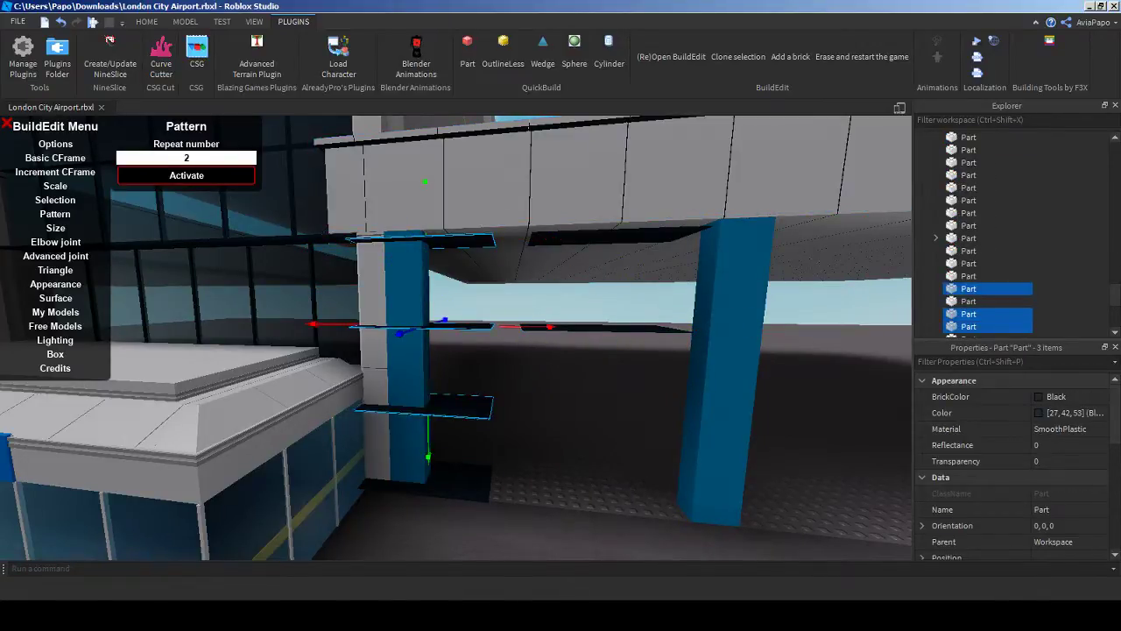
{"action": "left_click", "coordinate": [185, 22]}
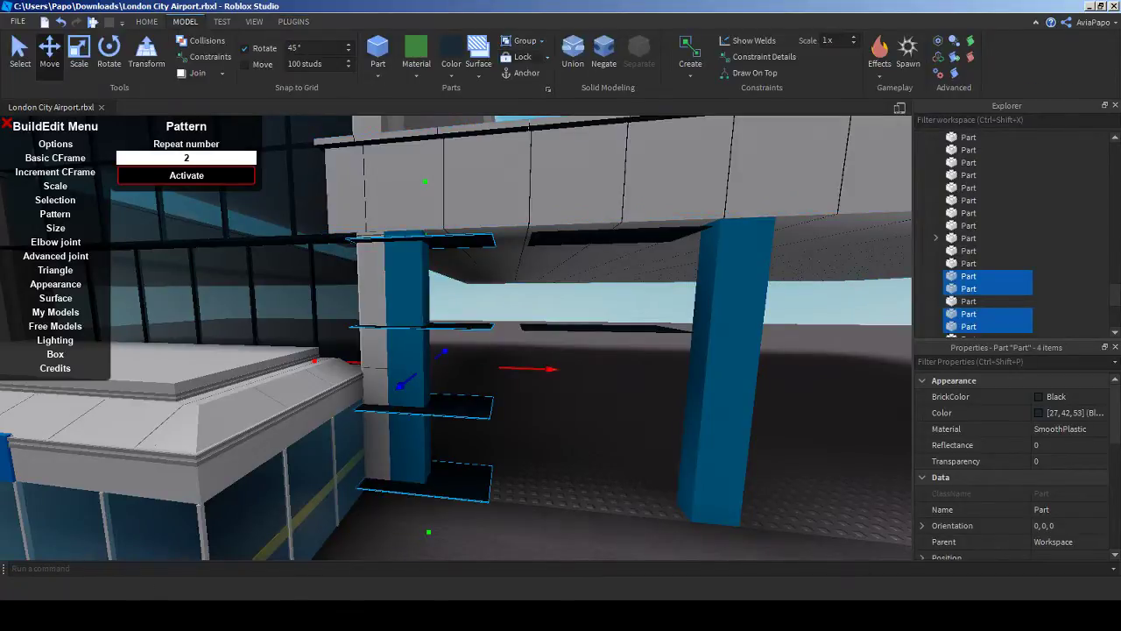
{"action": "left_click", "coordinate": [603, 54]}
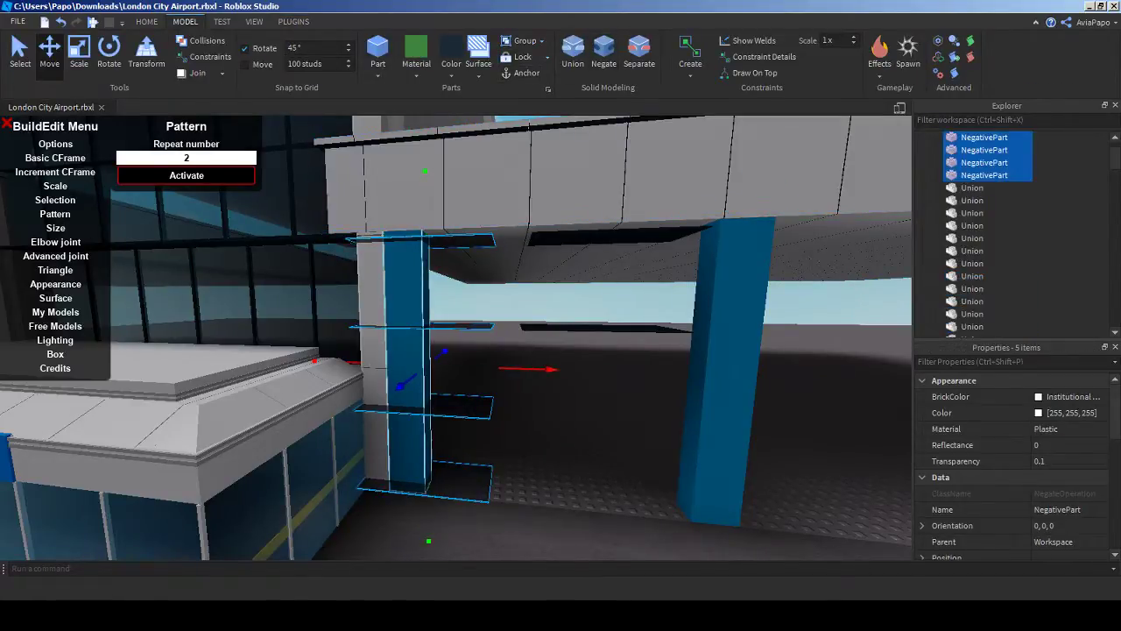
{"action": "left_click", "coordinate": [573, 55]}
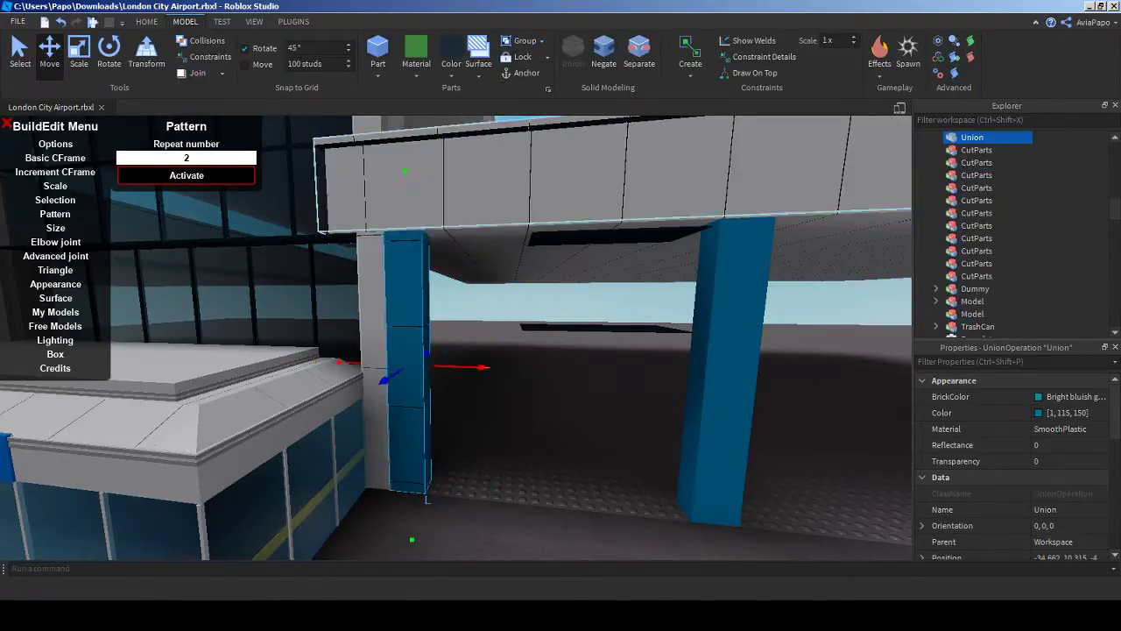
{"action": "right_click_drag", "start_coordinate": [543, 324], "coordinate": [499, 325]}
{"action": "key", "text": "s"}
{"action": "key", "text": "d"}
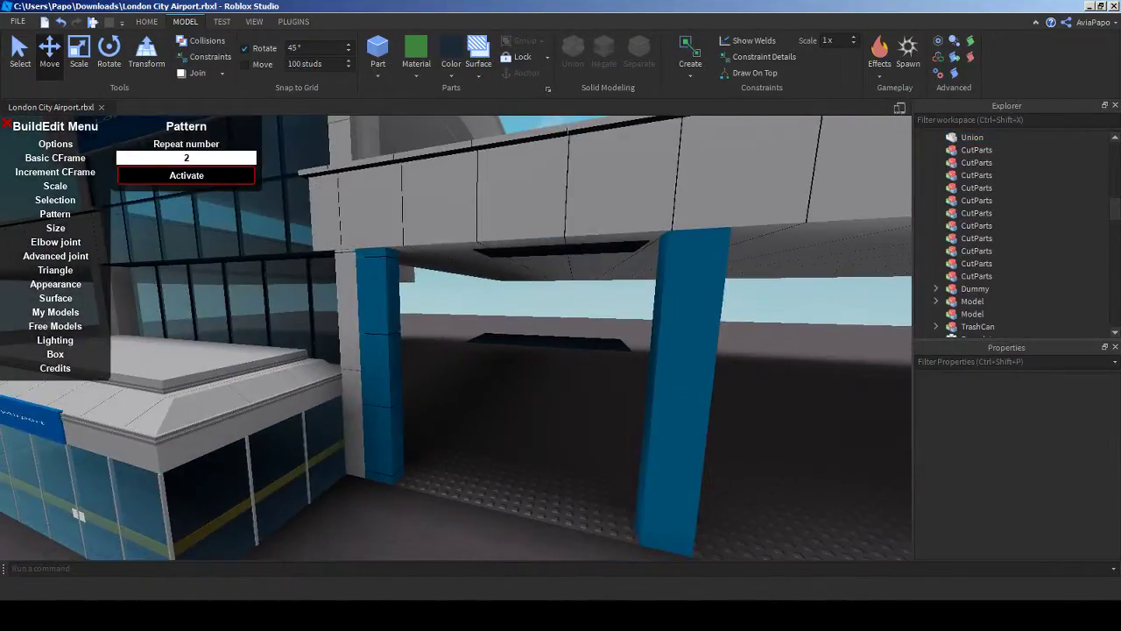
Step: Check the airport front reference photo in the browser behind the Studio window, then return to the full-size view of the model
{"action": "left_click", "coordinate": [1102, 6]}
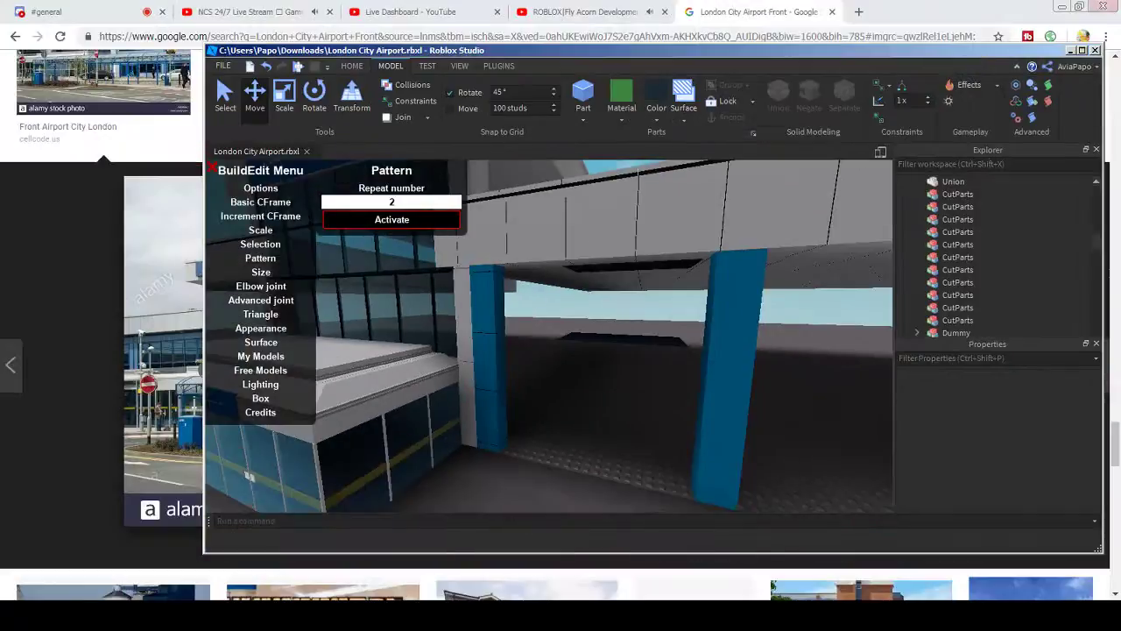
{"action": "left_click_drag", "start_coordinate": [700, 50], "coordinate": [524, 60]}
{"action": "left_click", "coordinate": [906, 60]}
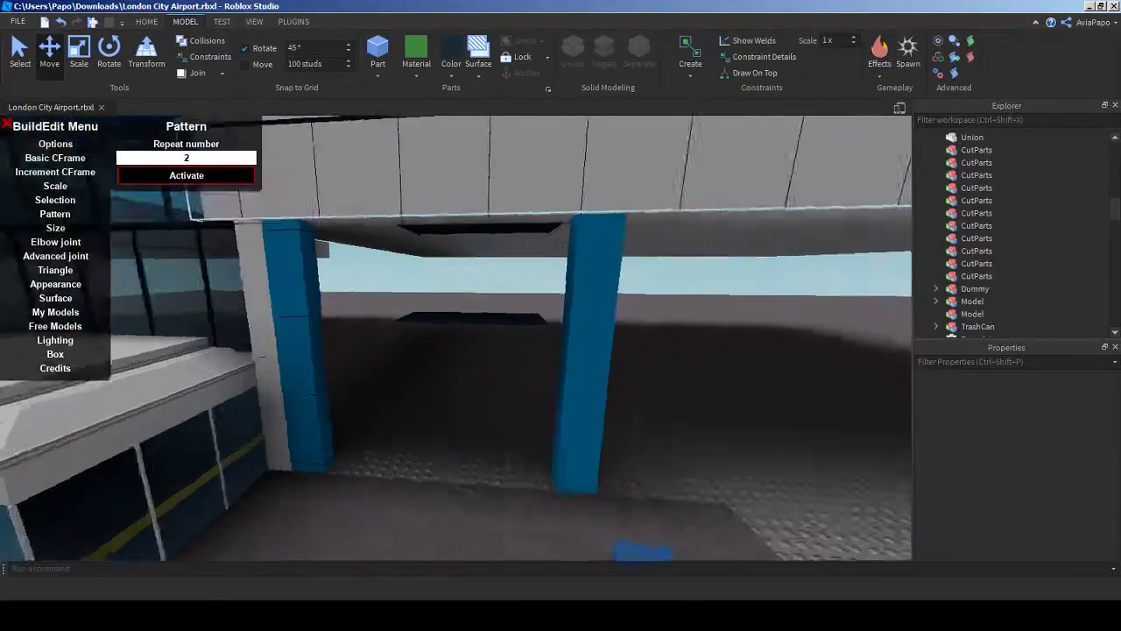
Step: Darken the second, ungrooved blue pillar to the colour #004b62 (0, 75, 98)
{"action": "right_click_drag", "start_coordinate": [543, 332], "coordinate": [556, 364]}
{"action": "key", "text": "w"}
{"action": "left_click", "coordinate": [547, 367]}
{"action": "left_click", "coordinate": [1038, 412]}
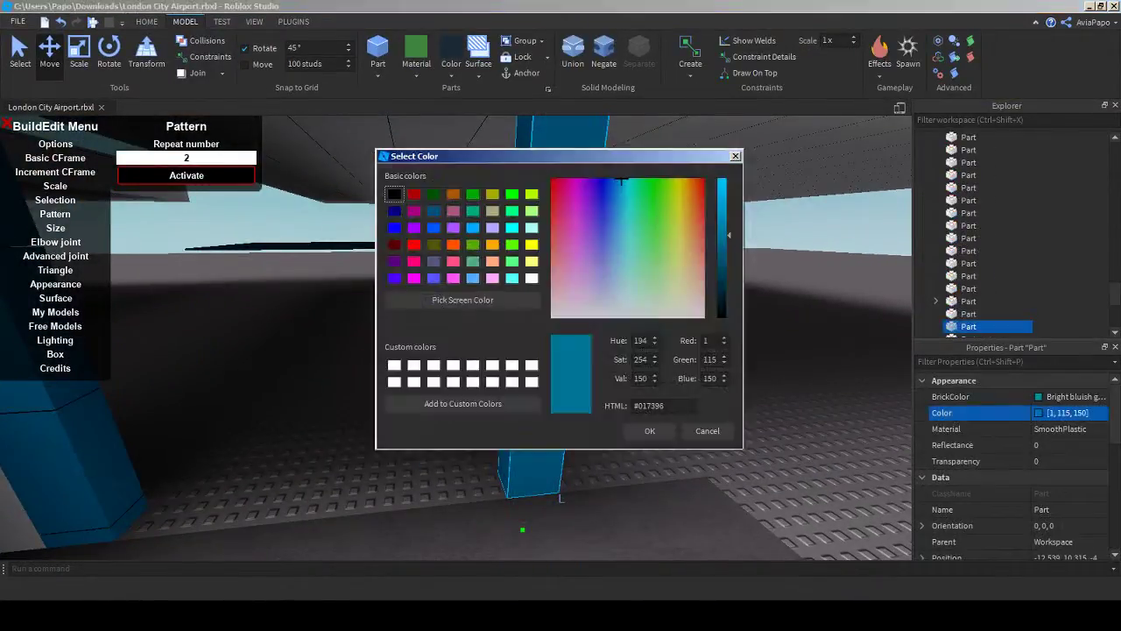
{"action": "left_click_drag", "start_coordinate": [723, 234], "coordinate": [723, 263]}
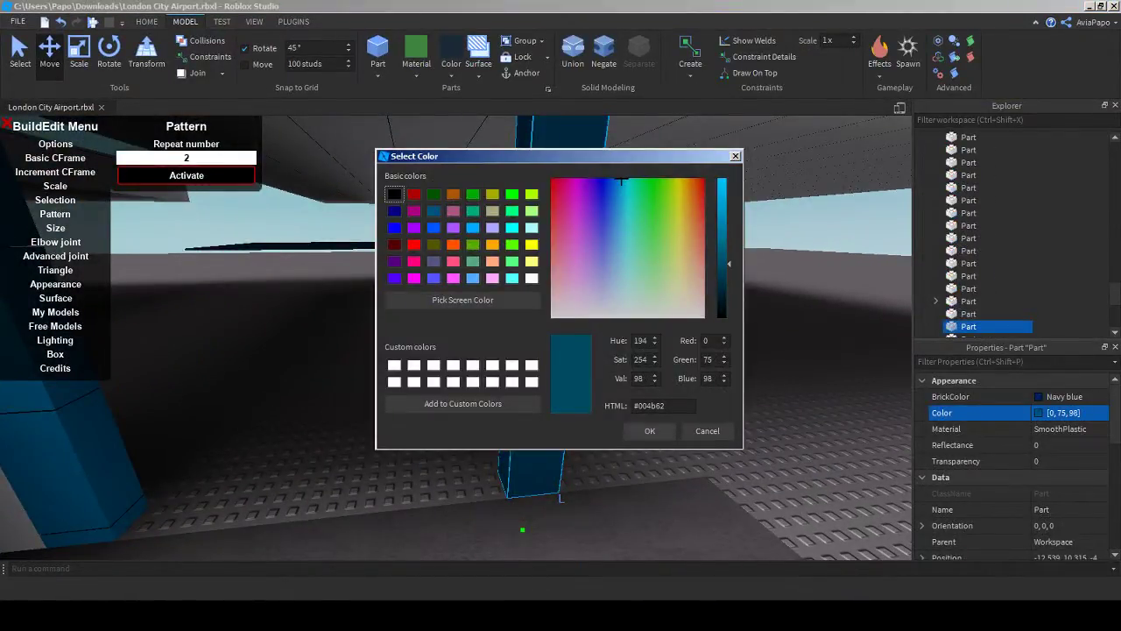
{"action": "left_click", "coordinate": [650, 430]}
Step: Move the dark blue pillar along the roof wing so it overlaps the grooved first pillar, and adjust its depth there
{"action": "mouse_move", "coordinate": [644, 394]}
{"action": "right_mouse_down"}
{"action": "mouse_move", "coordinate": [627, 372]}
{"action": "mouse_move", "coordinate": [646, 387]}
{"action": "mouse_move", "coordinate": [640, 377]}
{"action": "right_mouse_up"}
{"action": "key", "text": "s"}
{"action": "key", "text": "w"}
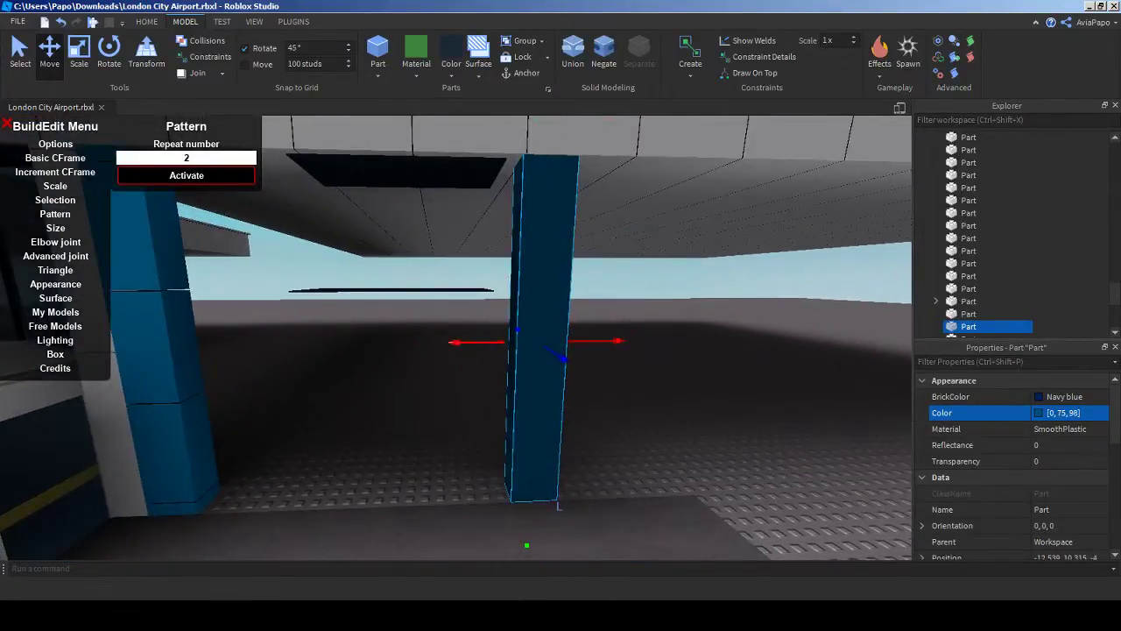
{"action": "key", "text": "a"}
{"action": "left_click_drag", "start_coordinate": [617, 341], "coordinate": [629, 350]}
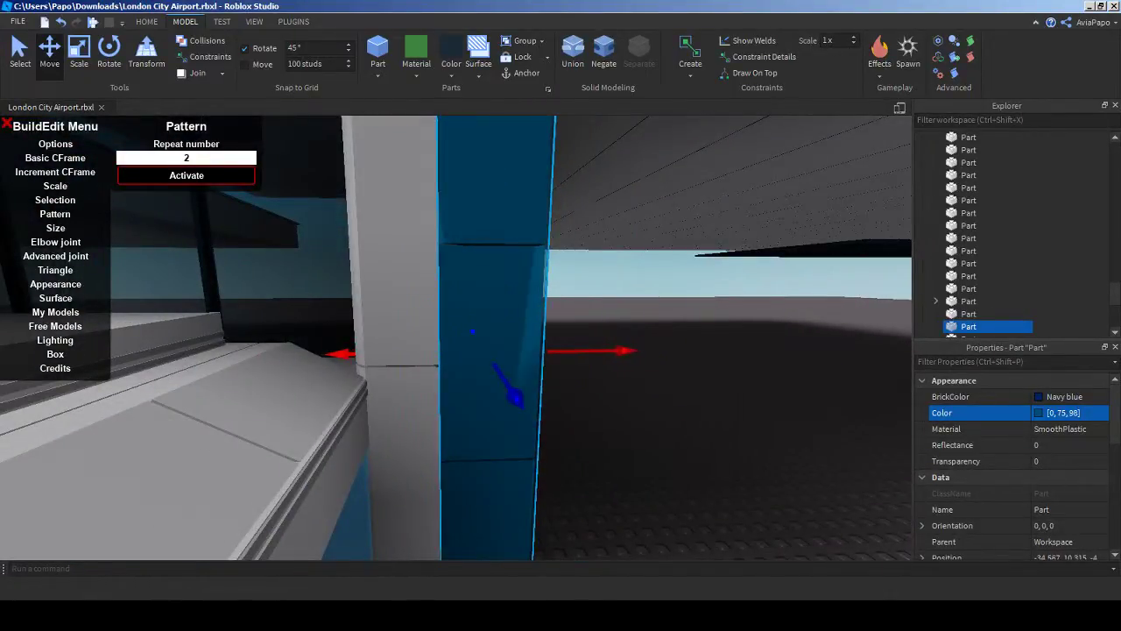
{"action": "left_click_drag", "start_coordinate": [515, 396], "coordinate": [506, 385]}
{"action": "key", "text": "d"}
{"action": "right_click_drag", "start_coordinate": [505, 384], "coordinate": [434, 372]}
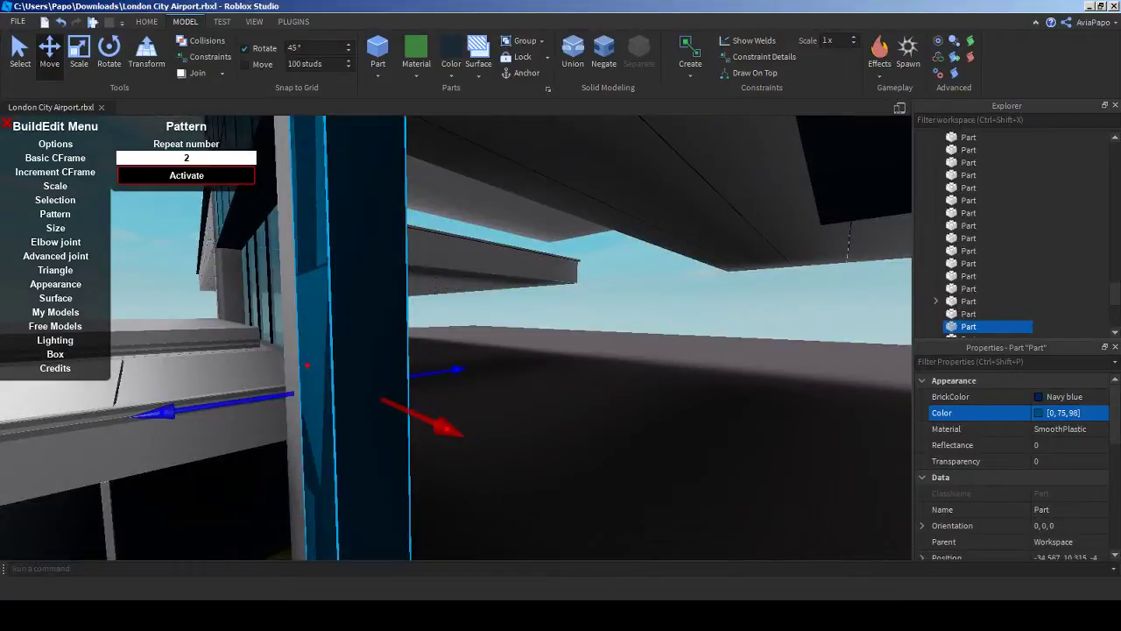
Step: Start scaling the dark blue pillar and locate its Size property
{"action": "left_click", "coordinate": [78, 53]}
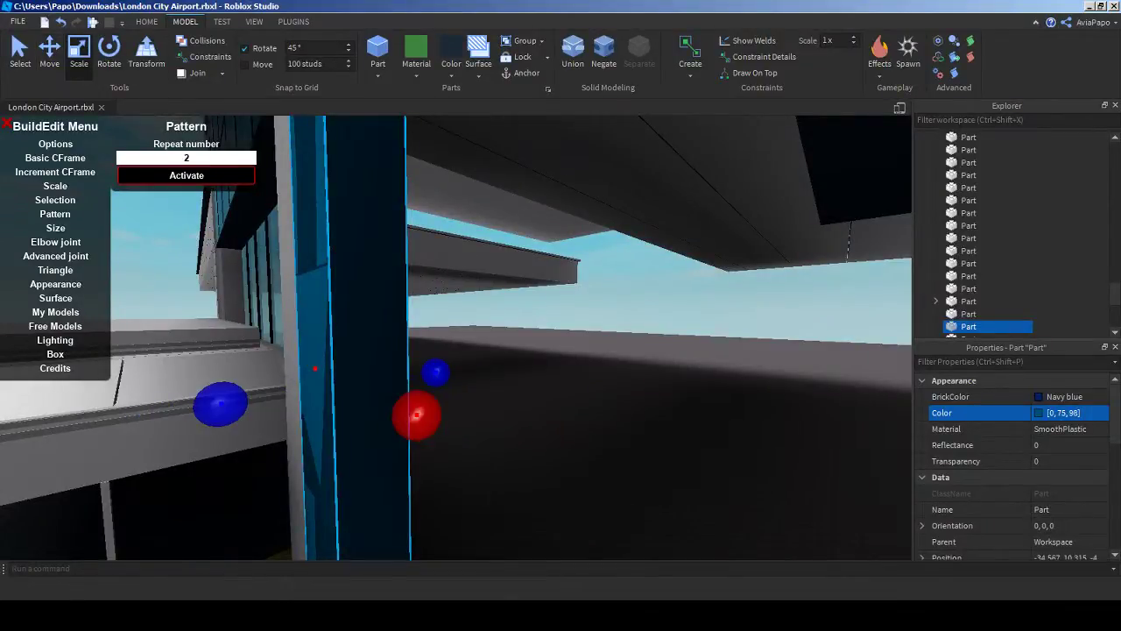
{"action": "scroll", "coordinate": [1039, 477], "scroll_direction": "down", "scroll_amount": 3}
{"action": "scroll", "coordinate": [1012, 468], "scroll_direction": "down", "scroll_amount": 3}
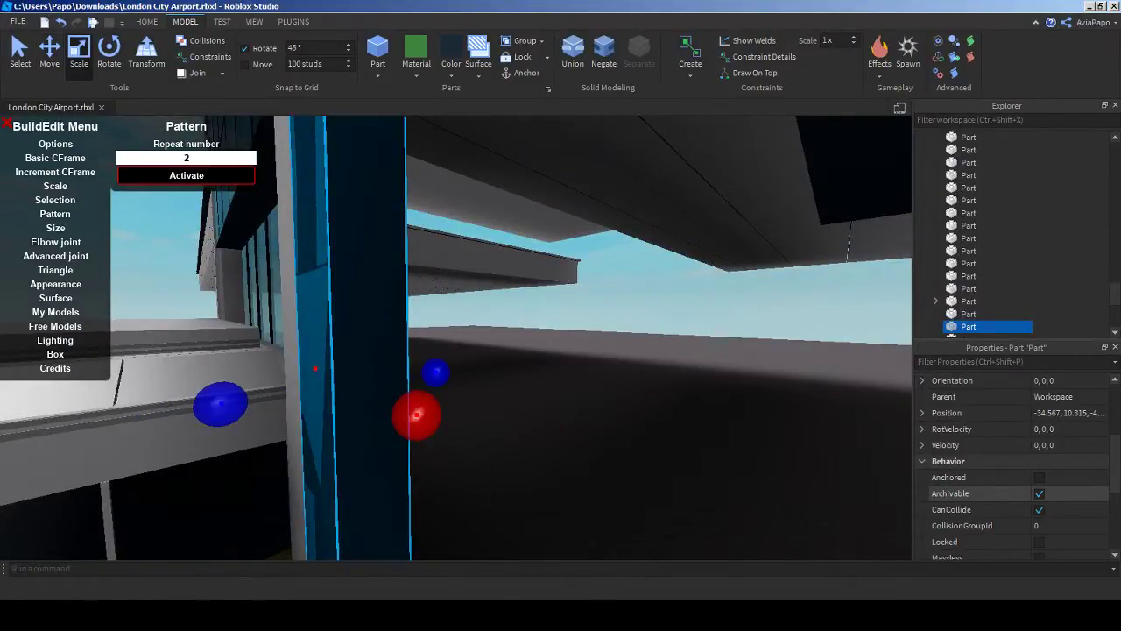
{"action": "scroll", "coordinate": [1012, 469], "scroll_direction": "down", "scroll_amount": 3}
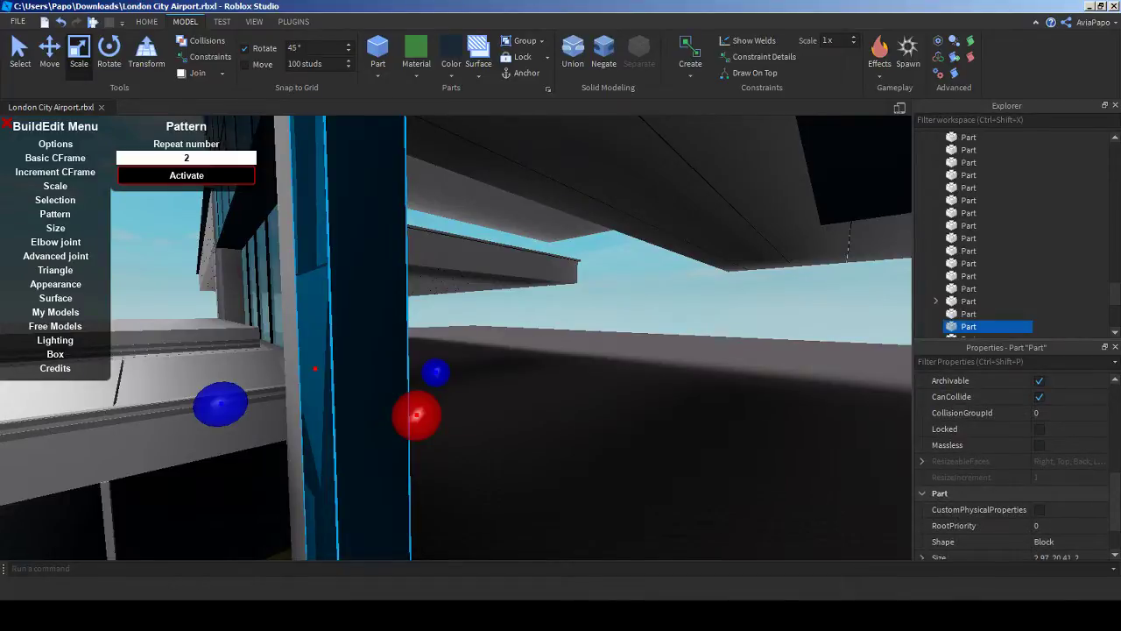